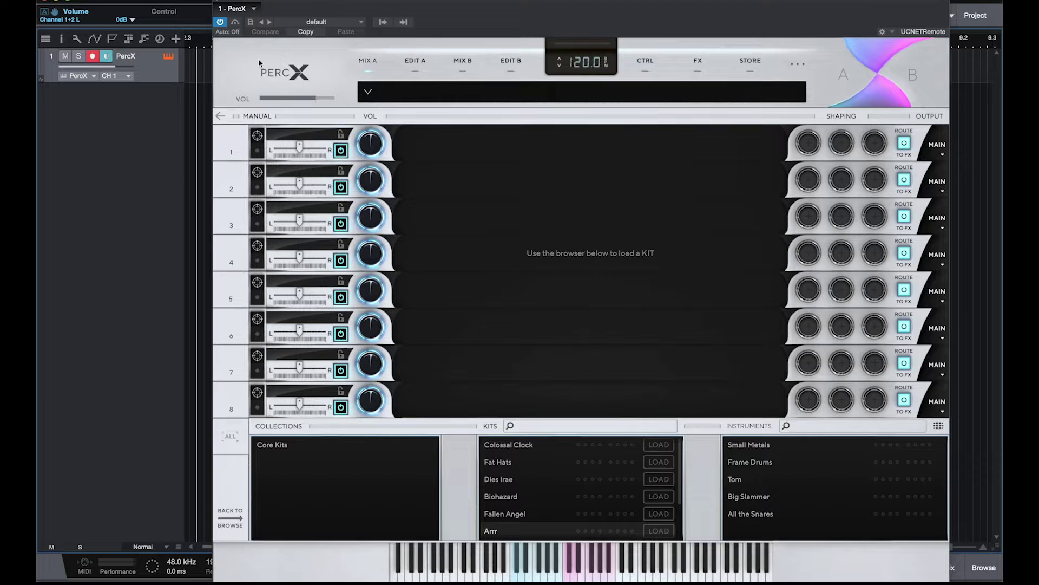
{"action": "left_click", "coordinate": [368, 91]}
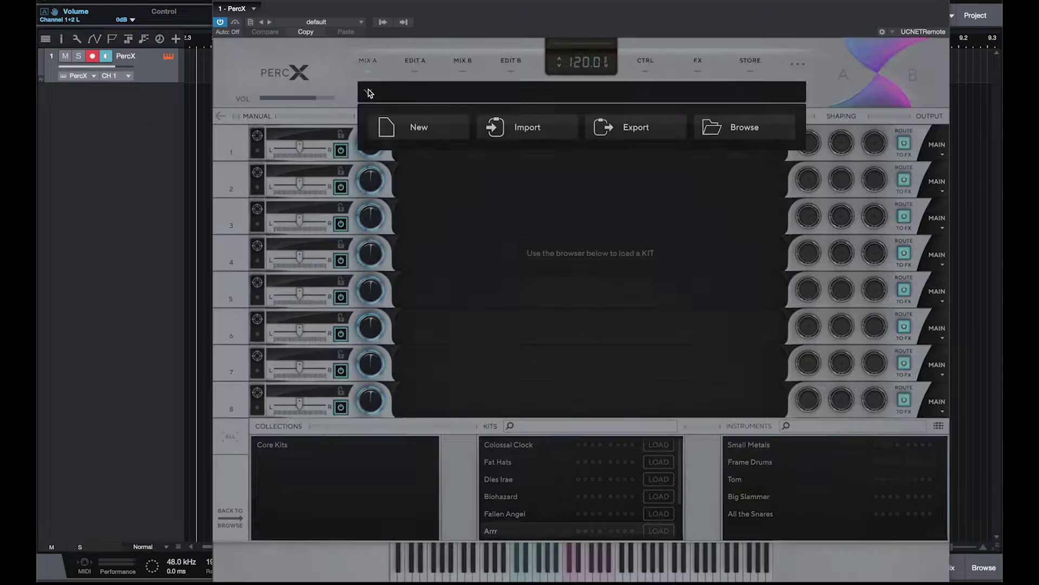
{"action": "left_click", "coordinate": [396, 122]}
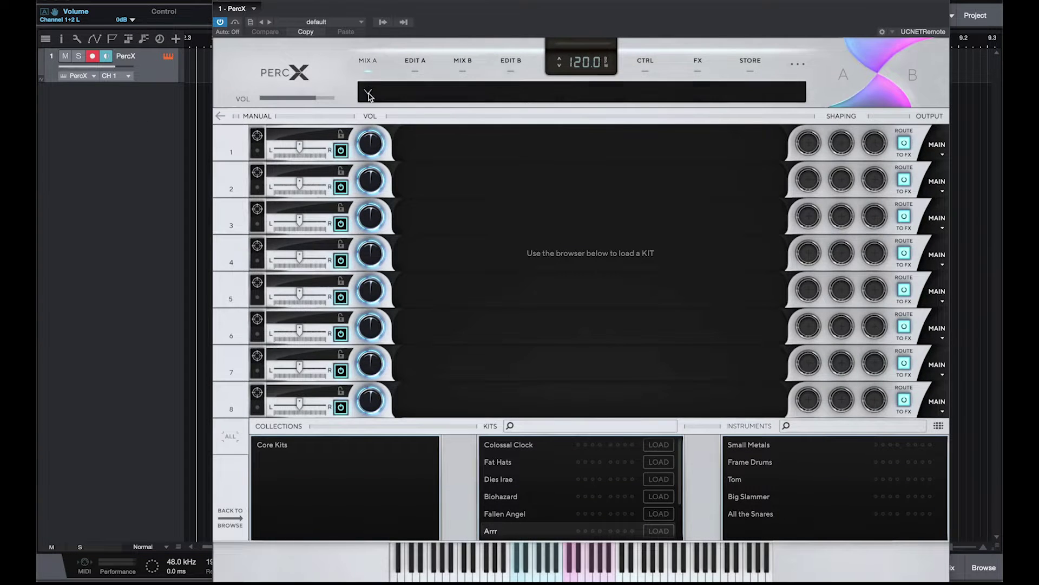
{"action": "left_click", "coordinate": [369, 92]}
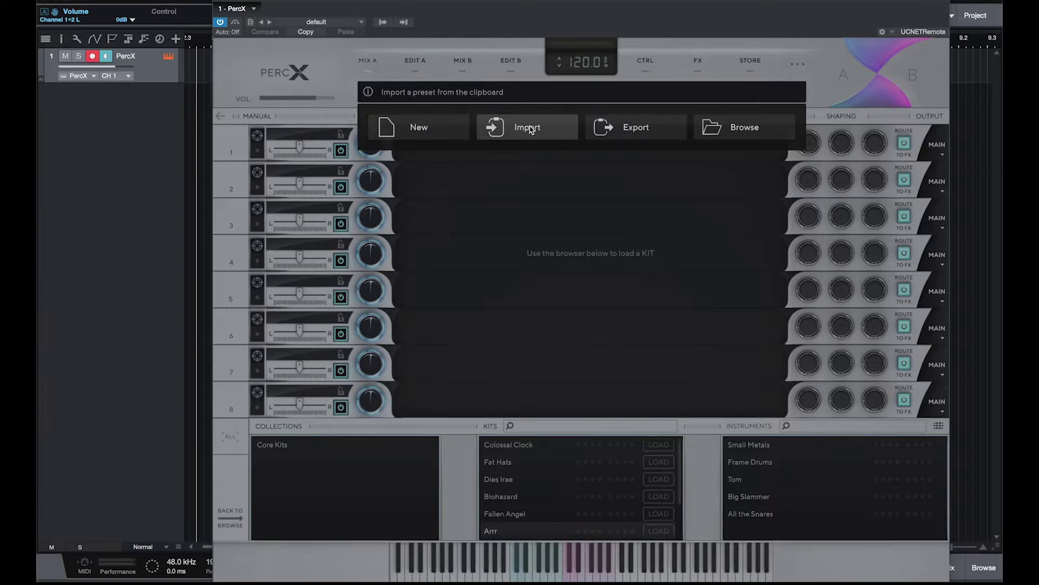
{"action": "left_click", "coordinate": [397, 156]}
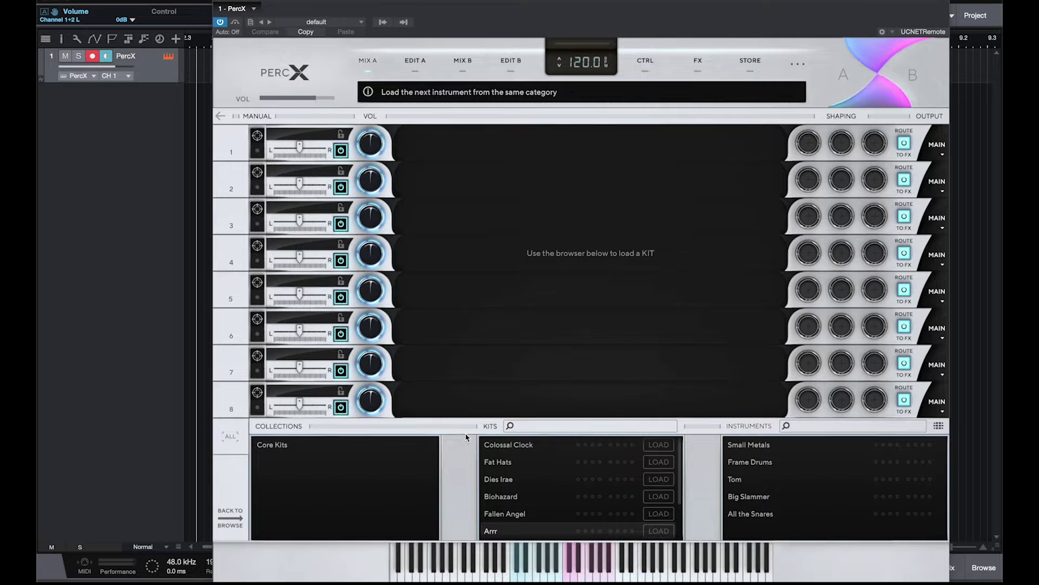
Load the Arrr kit from the Core Kits collection and audition its instrument patterns
{"action": "scroll", "coordinate": [561, 487], "scroll_direction": "down", "scroll_amount": 1}
{"action": "left_click", "coordinate": [659, 480]}
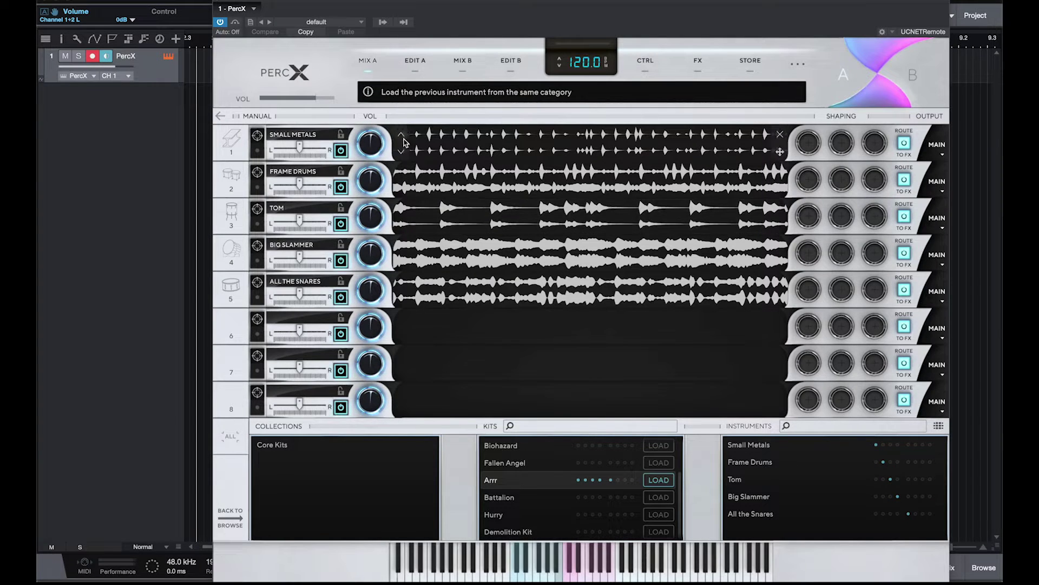
{"action": "left_click", "coordinate": [426, 297]}
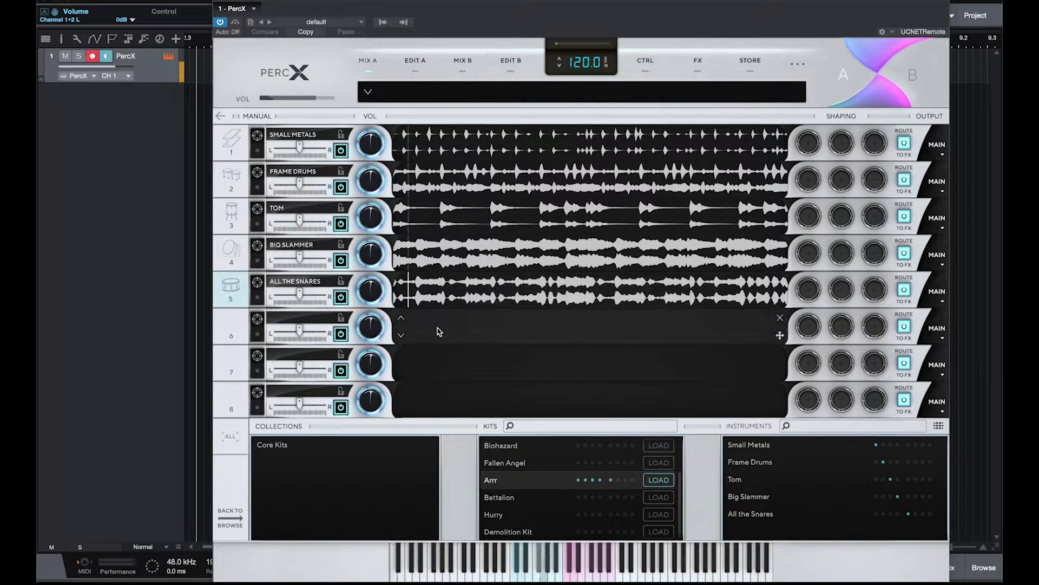
{"action": "left_click", "coordinate": [544, 575]}
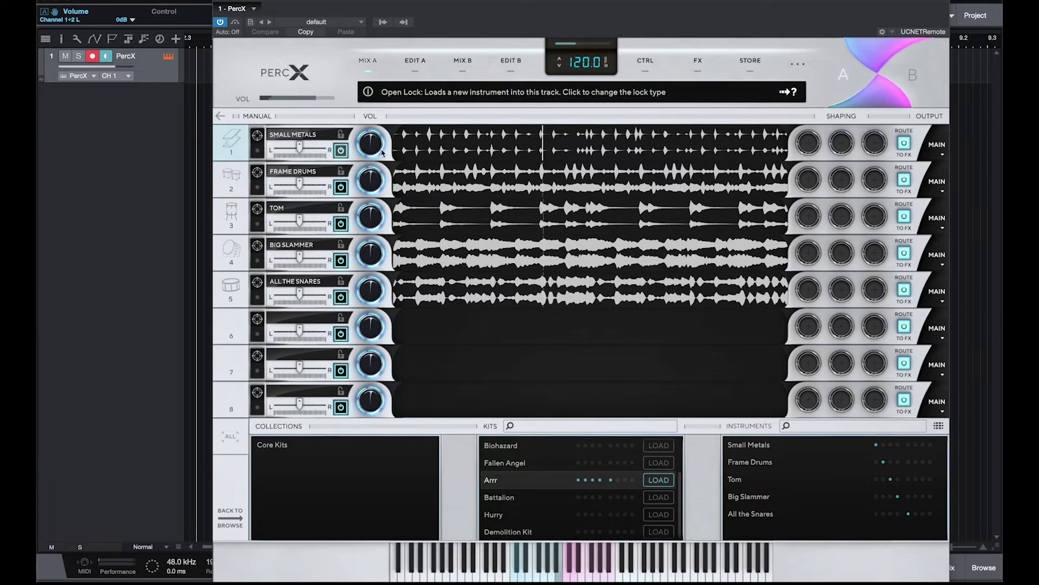
Try the volume control and the NO FX output on the Small Metals track, and return the output to MAIN
{"action": "left_click_drag", "start_coordinate": [372, 142], "coordinate": [381, 169]}
{"action": "left_click", "coordinate": [939, 146]}
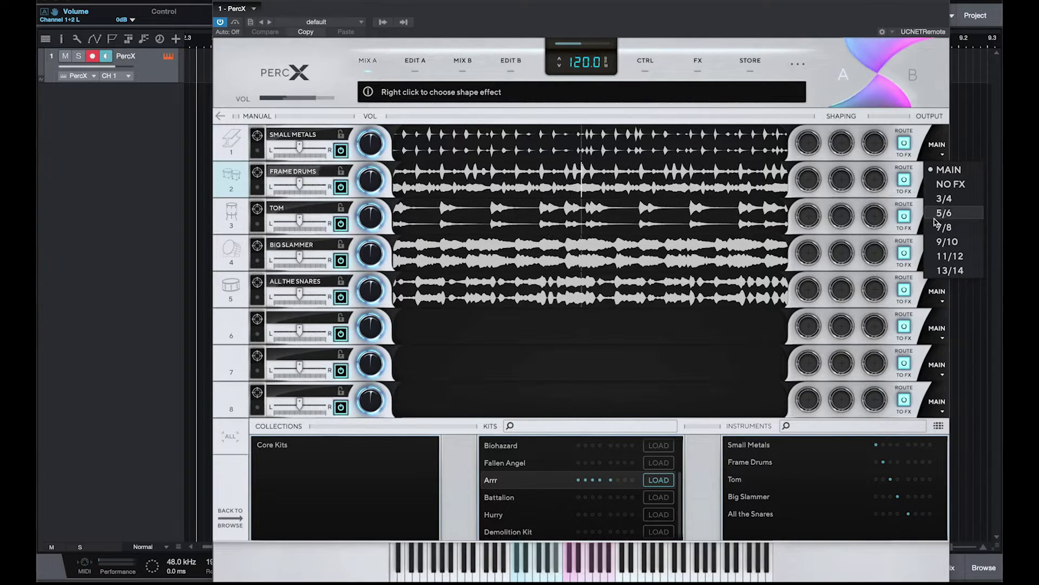
{"action": "left_click", "coordinate": [951, 184]}
{"action": "left_click", "coordinate": [942, 156]}
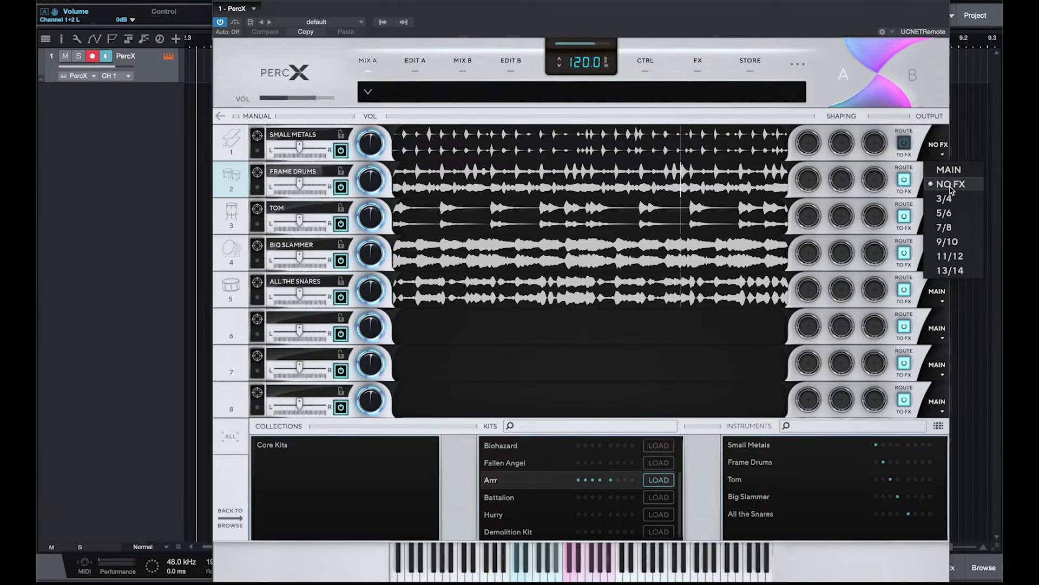
{"action": "left_click", "coordinate": [950, 169]}
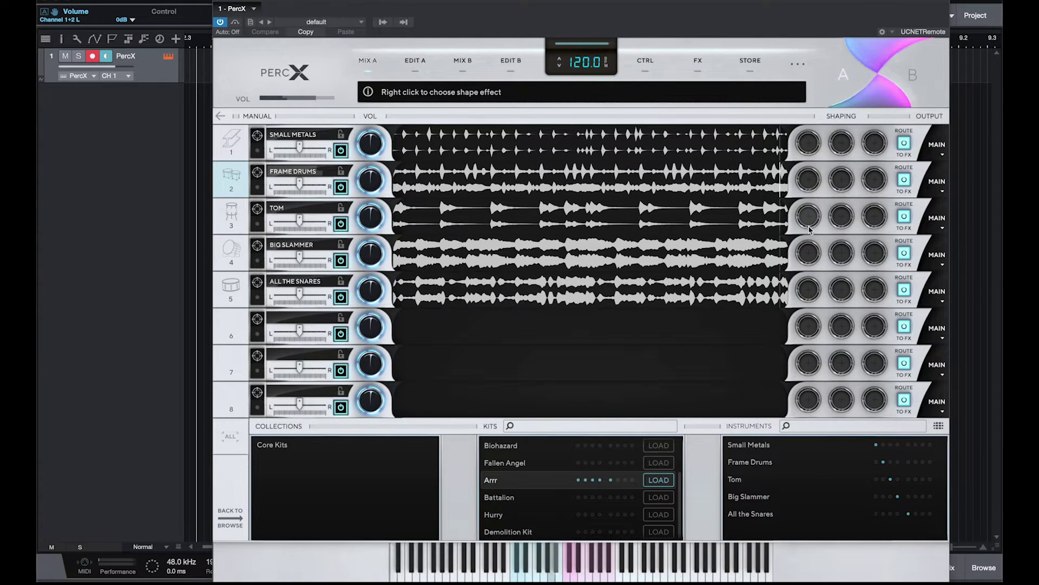
Try the Pitch shape effect in the first shaping slot of the Frame Drums track at different amounts and remove it
{"action": "right_click", "coordinate": [805, 186]}
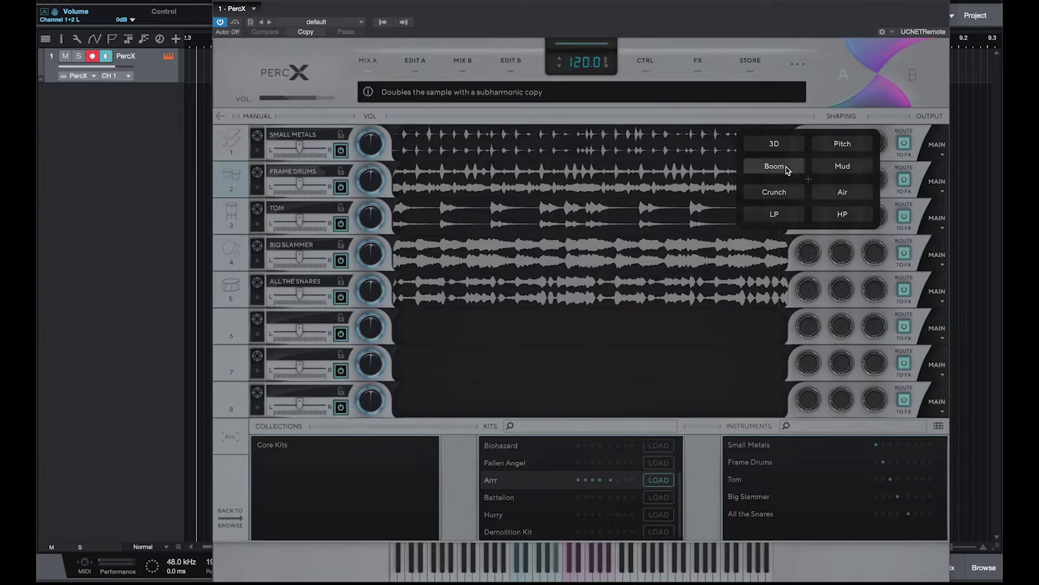
{"action": "left_click", "coordinate": [839, 145]}
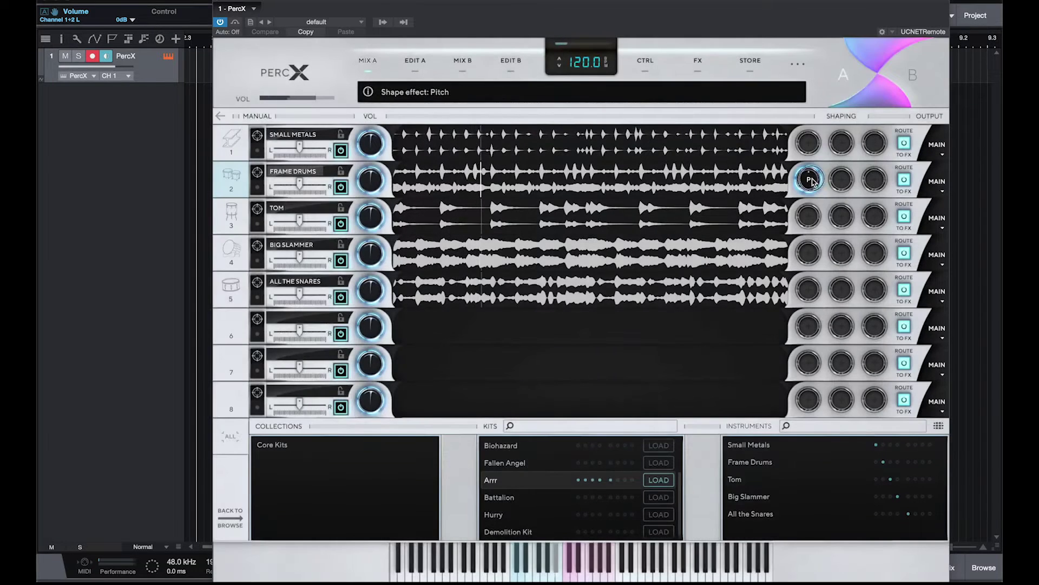
{"action": "left_click_drag", "start_coordinate": [817, 164], "coordinate": [812, 215]}
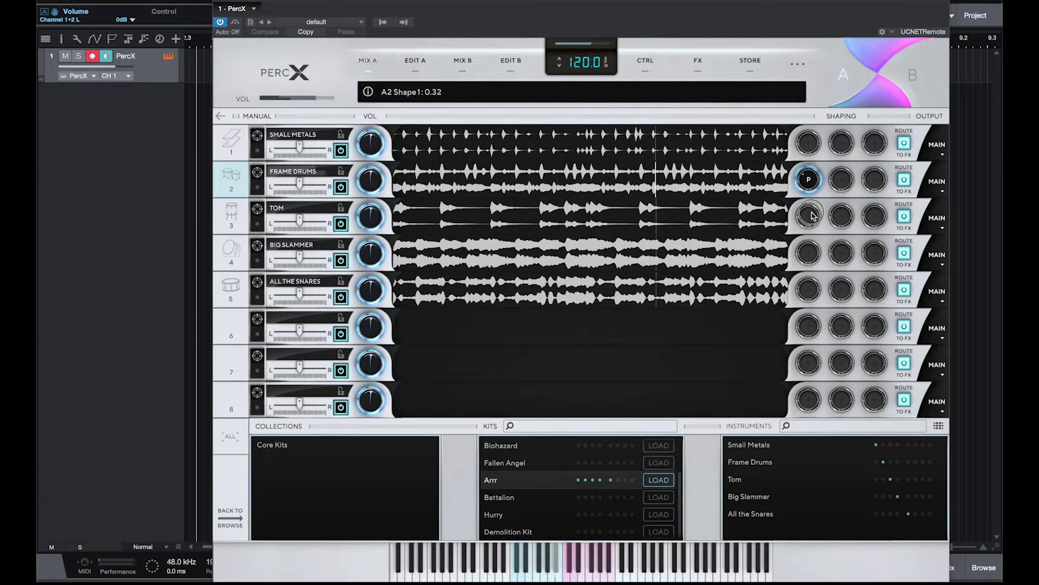
{"action": "right_click", "coordinate": [810, 183]}
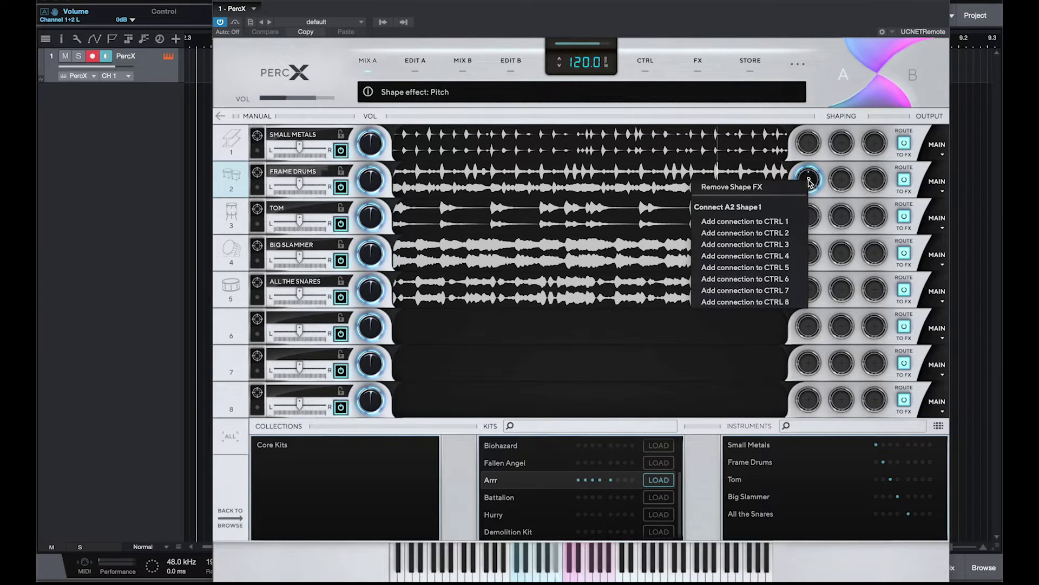
{"action": "left_click", "coordinate": [728, 188]}
Try the 3D shape effect in the first shaping slot of the Frame Drums track, varying its amount, and remove it
{"action": "right_click", "coordinate": [808, 179]}
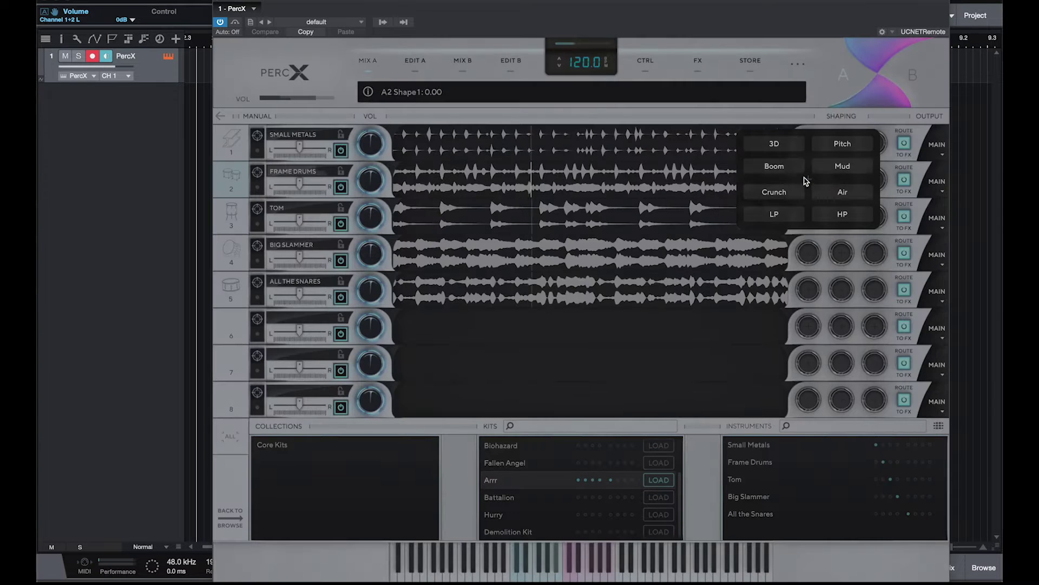
{"action": "left_click", "coordinate": [782, 148]}
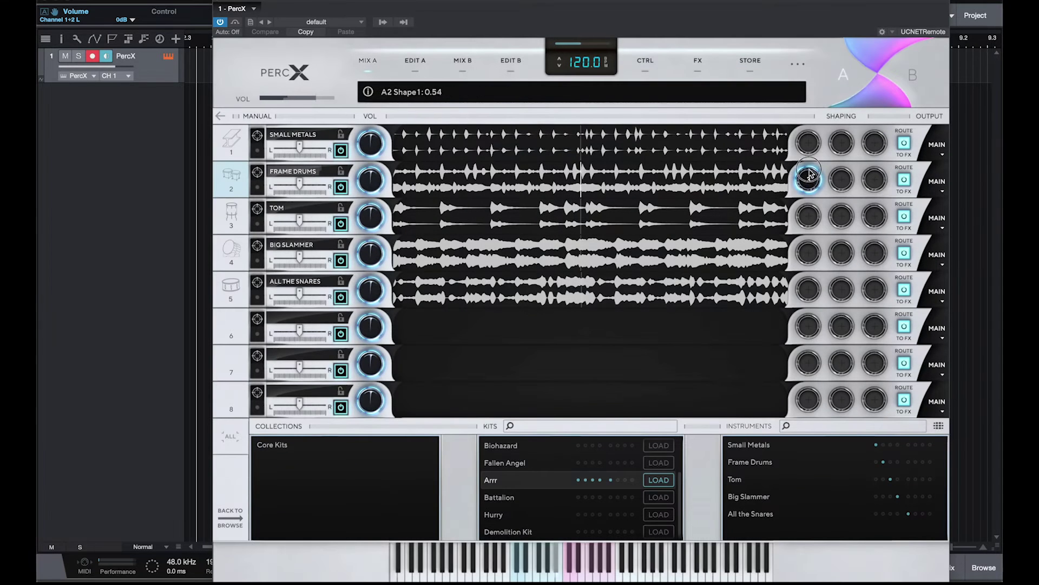
{"action": "left_click_drag", "start_coordinate": [810, 173], "coordinate": [812, 193]}
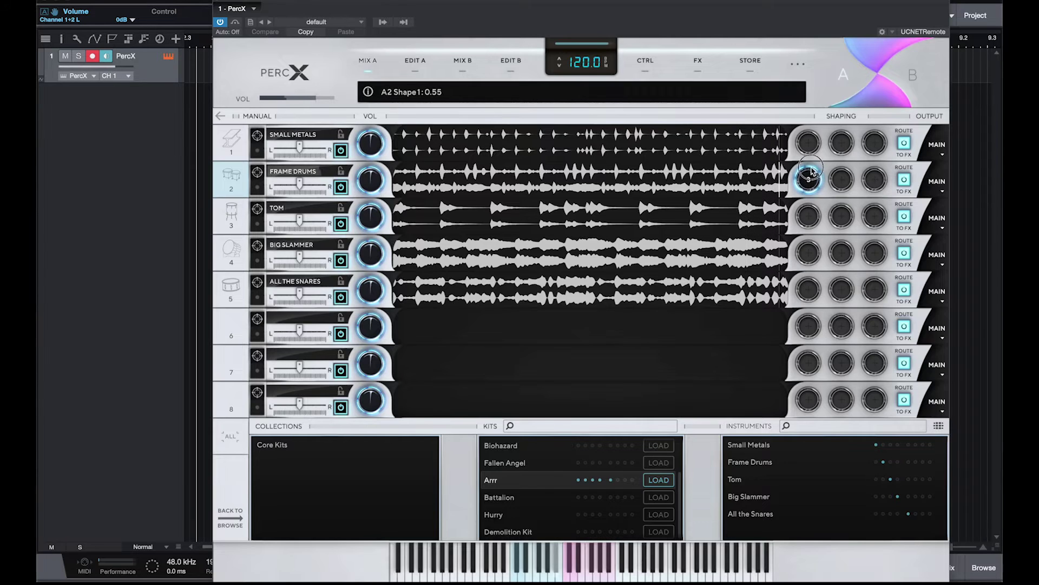
{"action": "left_click_drag", "start_coordinate": [824, 135], "coordinate": [820, 184]}
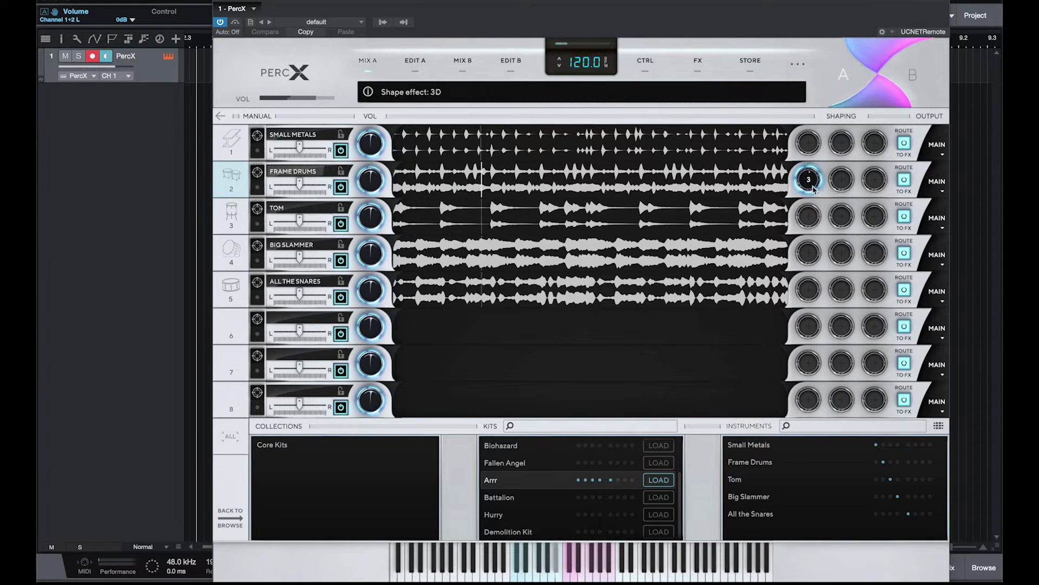
{"action": "right_click", "coordinate": [811, 182]}
{"action": "key", "text": "Escape"}
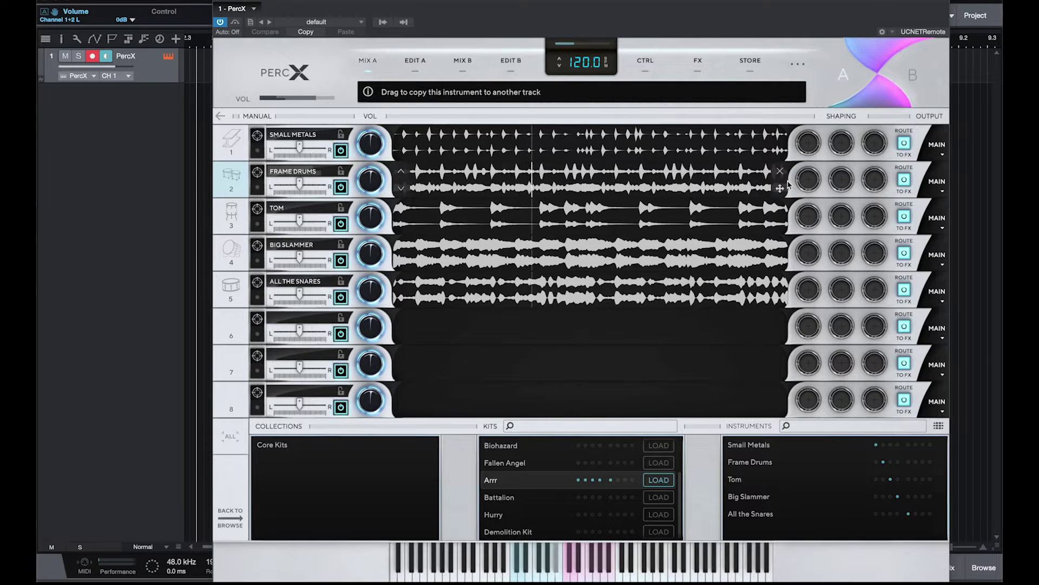
Try the Boom shape effect in the first shaping slot of the Frame Drums track, varying its amount, and remove it
{"action": "right_click", "coordinate": [811, 183]}
{"action": "left_click", "coordinate": [809, 184]}
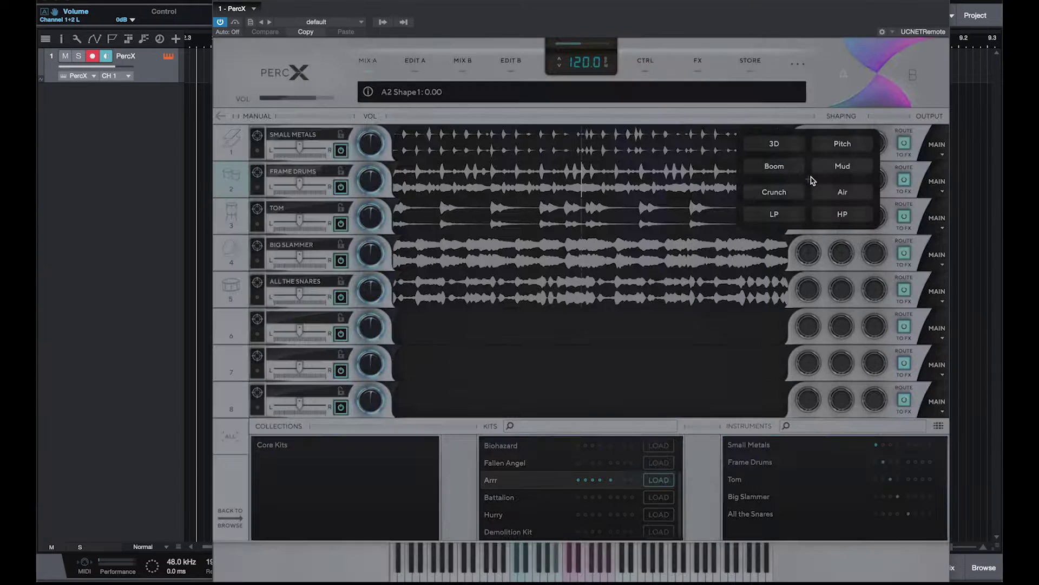
{"action": "left_click", "coordinate": [784, 169]}
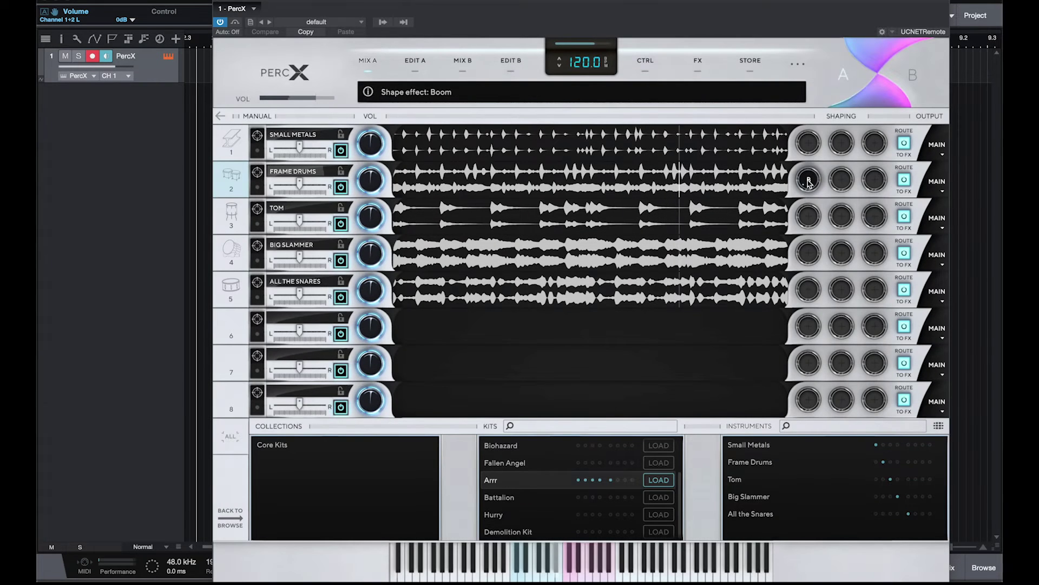
{"action": "mouse_move", "coordinate": [820, 151]}
{"action": "left_mouse_down"}
{"action": "mouse_move", "coordinate": [841, 41]}
{"action": "mouse_move", "coordinate": [811, 164]}
{"action": "left_mouse_up"}
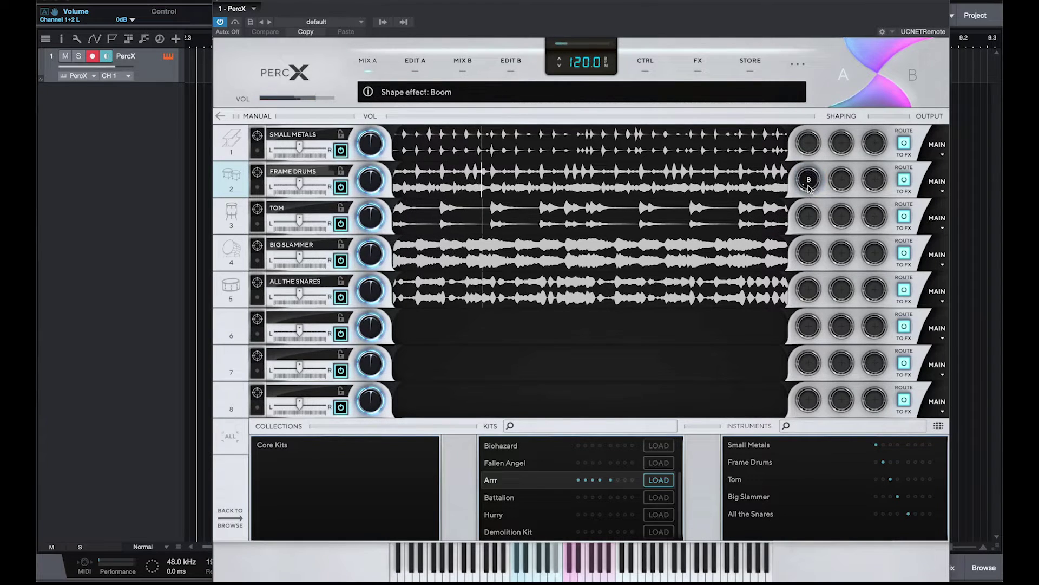
{"action": "right_click", "coordinate": [809, 182]}
{"action": "left_click", "coordinate": [809, 181]}
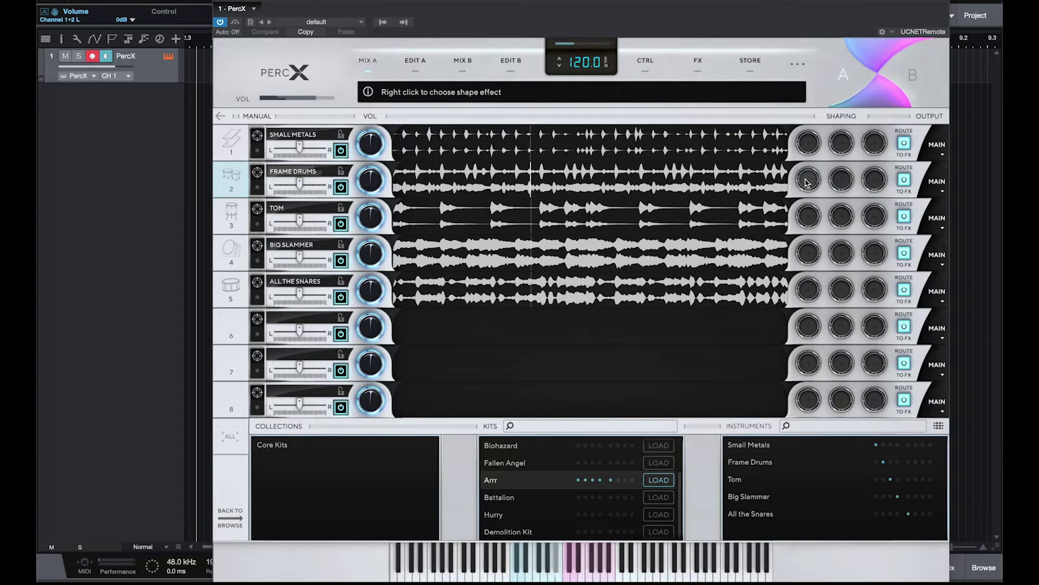
Try the Mud shape effect in the first shaping slot of the Frame Drums track, sweeping it up to 1.00, and remove it
{"action": "right_click", "coordinate": [808, 179]}
{"action": "left_click", "coordinate": [830, 172]}
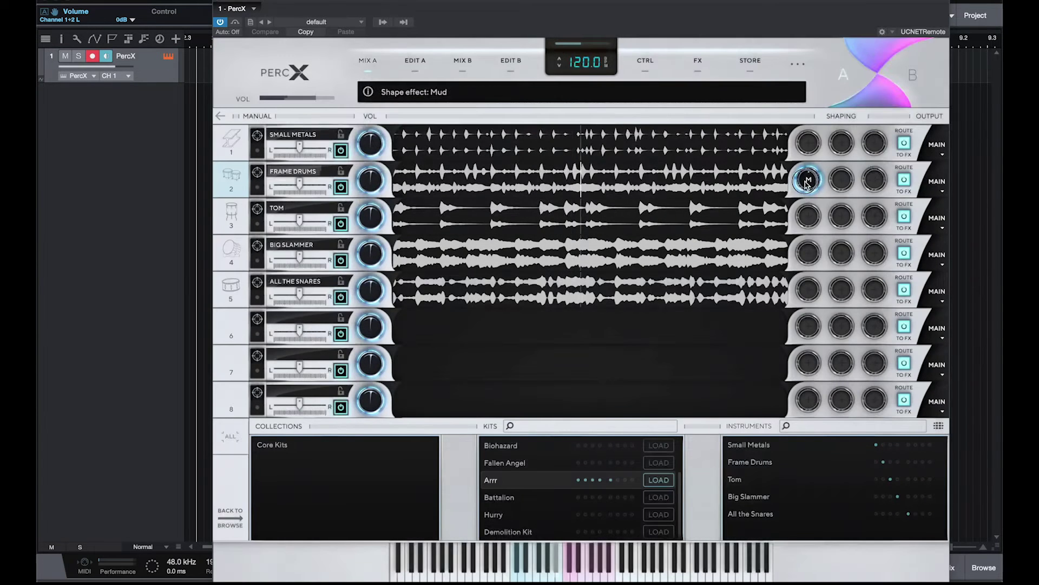
{"action": "left_click_drag", "start_coordinate": [811, 165], "coordinate": [830, 104]}
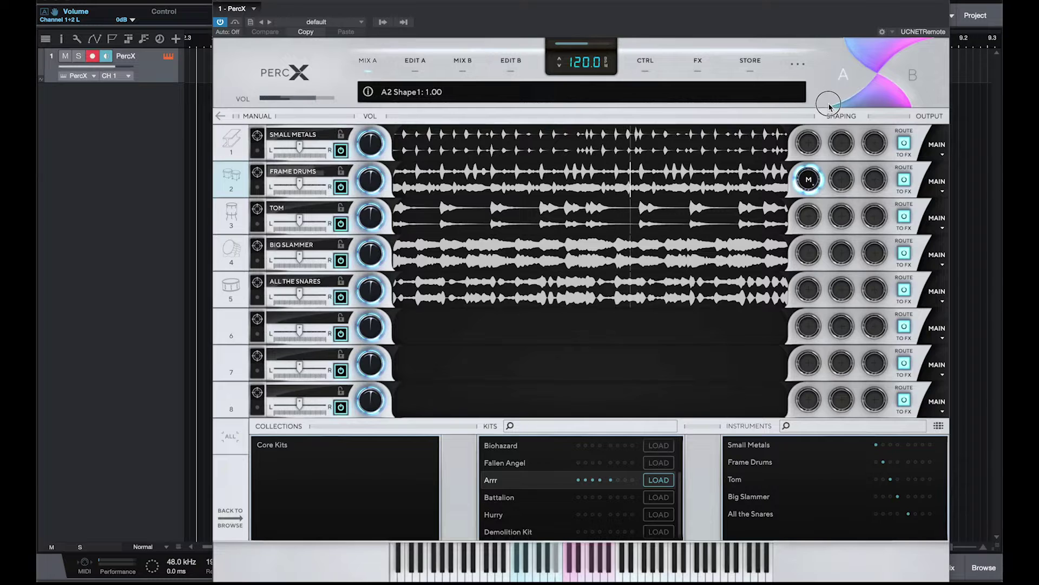
{"action": "right_click", "coordinate": [816, 248]}
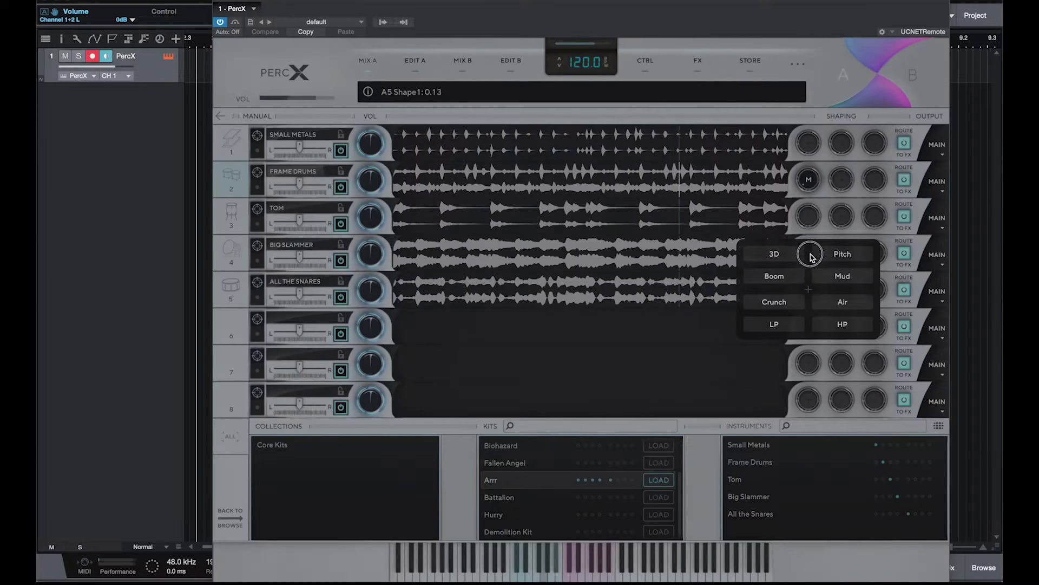
{"action": "left_click", "coordinate": [811, 191]}
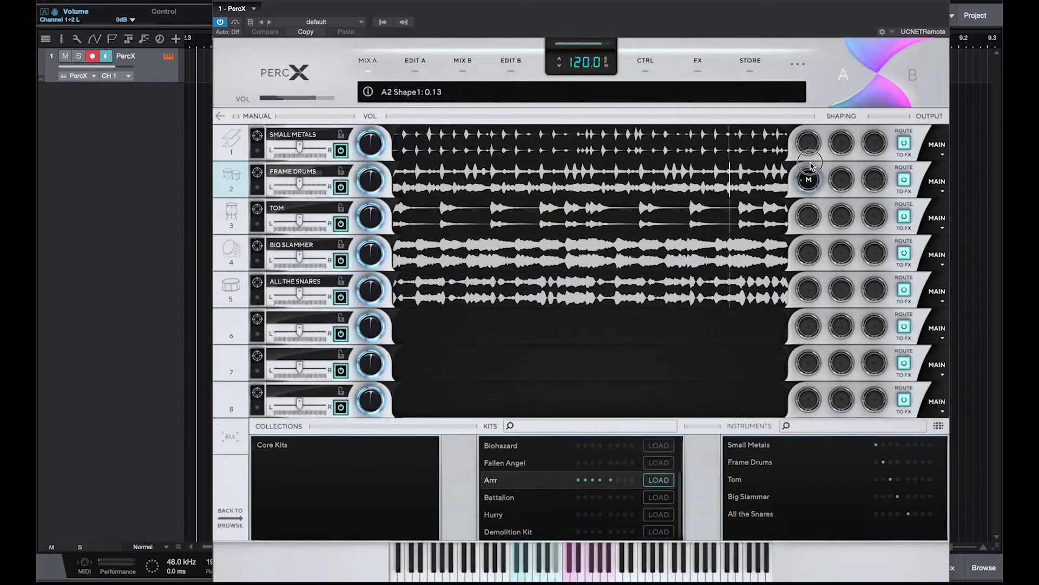
{"action": "left_click_drag", "start_coordinate": [822, 121], "coordinate": [808, 179]}
{"action": "right_click", "coordinate": [808, 181]}
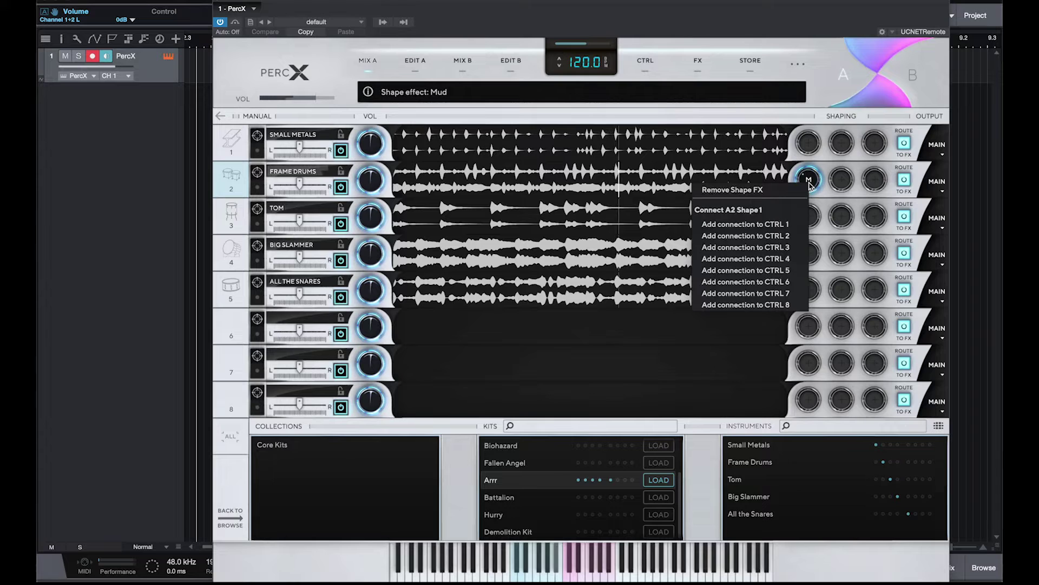
{"action": "left_click", "coordinate": [758, 190]}
Try the Crunch shape effect in the first shaping slot of the Frame Drums track, varying its amount, and remove it
{"action": "right_click", "coordinate": [808, 179]}
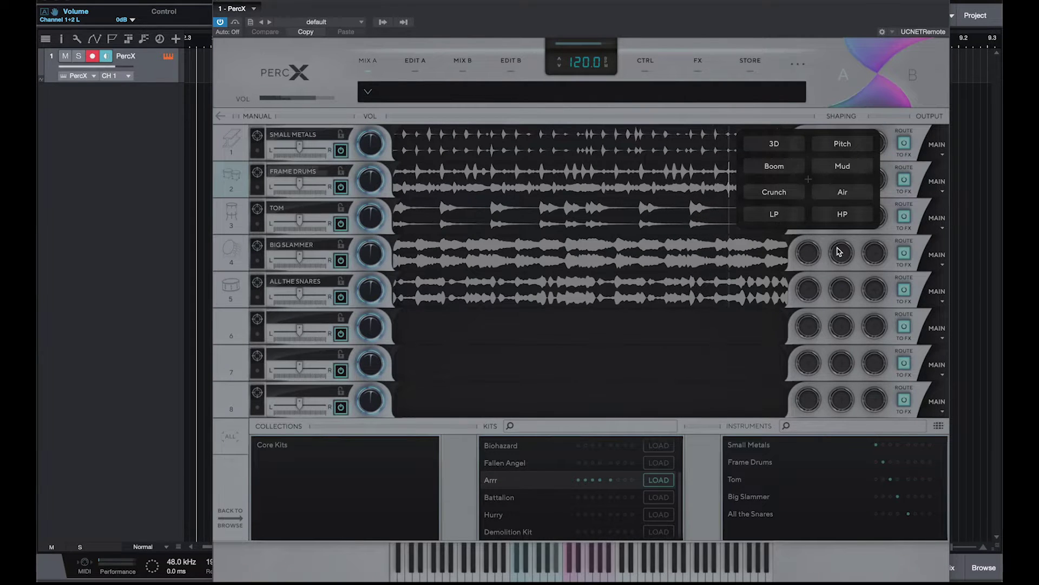
{"action": "left_click", "coordinate": [787, 217]}
{"action": "right_click", "coordinate": [809, 182]}
{"action": "left_click", "coordinate": [773, 190]}
{"action": "left_click_drag", "start_coordinate": [834, 103], "coordinate": [846, 181]}
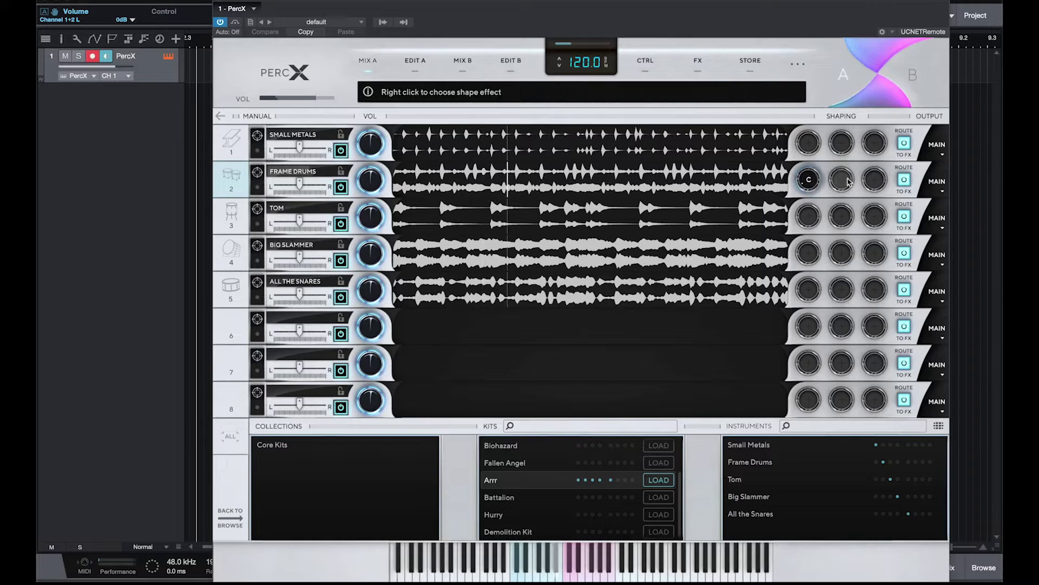
{"action": "right_click", "coordinate": [807, 179]}
{"action": "left_click", "coordinate": [751, 194]}
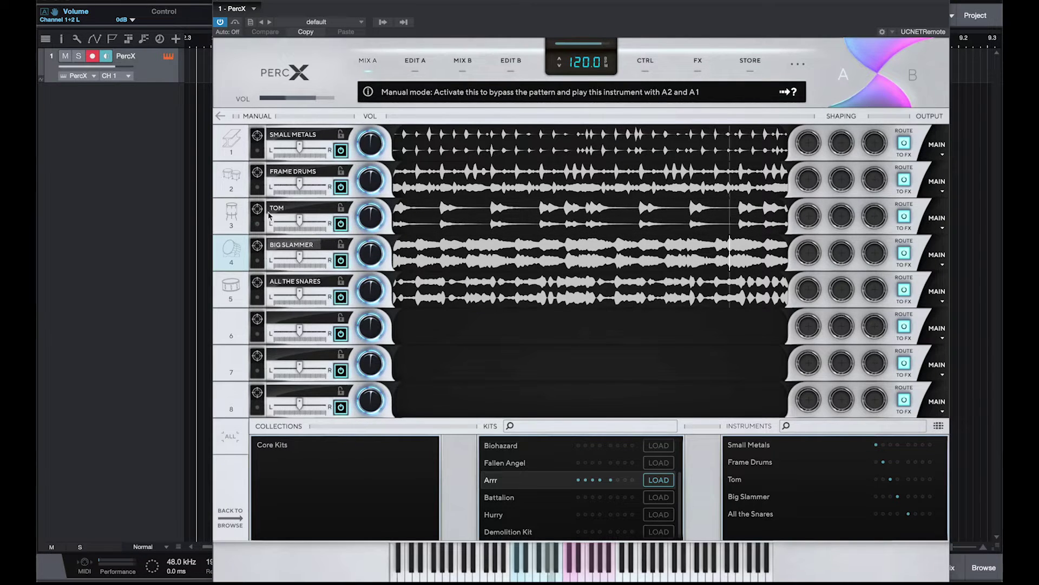
Activate manual mode on the Tom track, play its individual drum hits and try its velocity dynamic range
{"action": "left_click", "coordinate": [341, 208]}
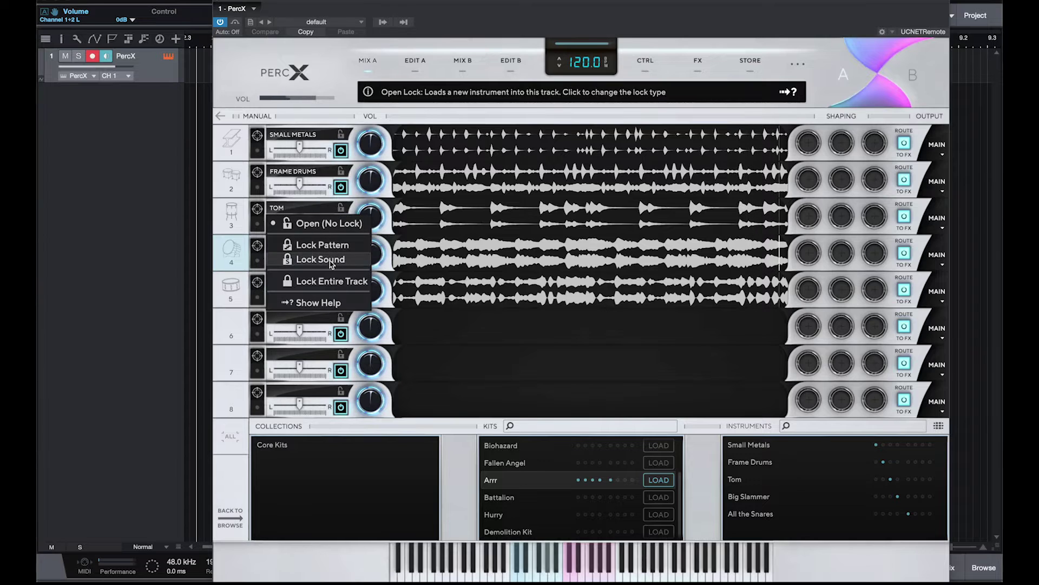
{"action": "left_click", "coordinate": [256, 209]}
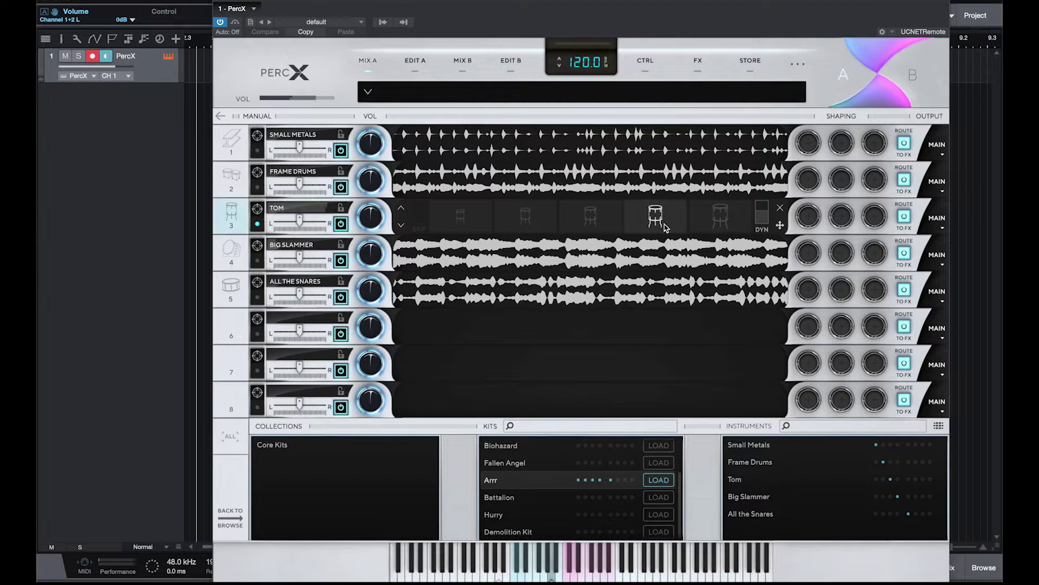
{"action": "left_click", "coordinate": [501, 221]}
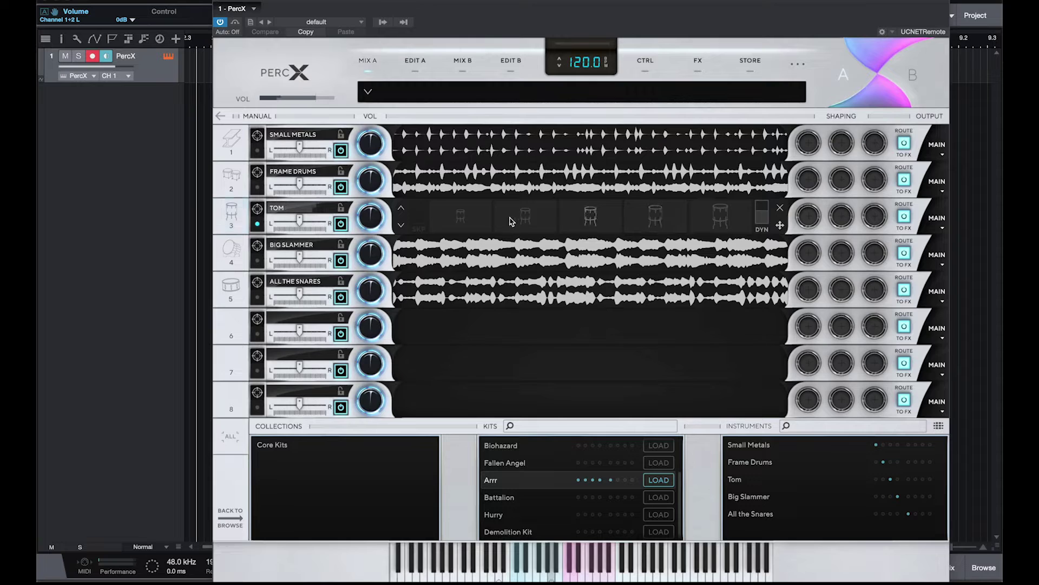
{"action": "left_click", "coordinate": [764, 205]}
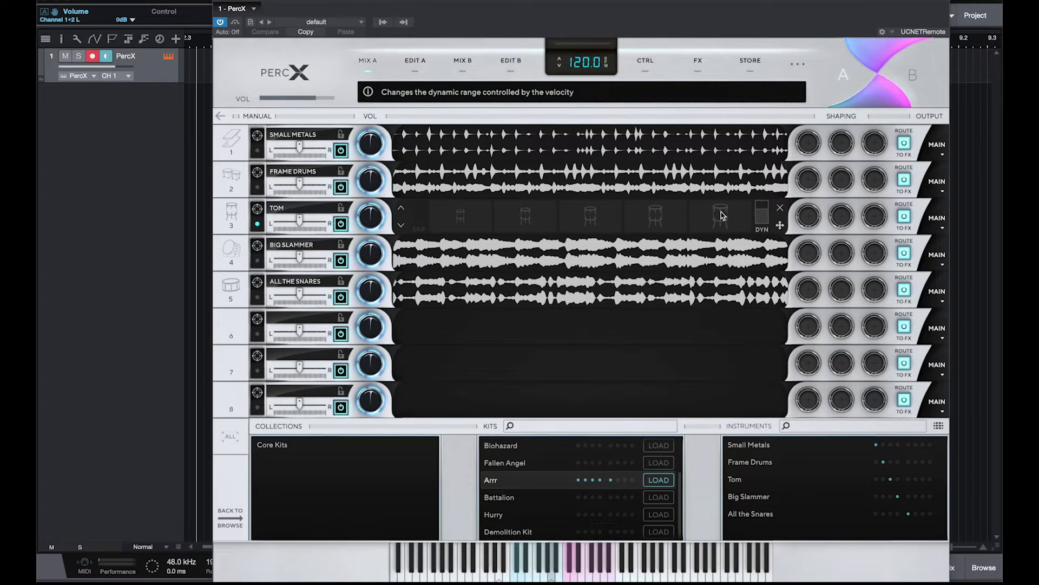
Play the Tom's drum hits with the velocity dynamic range raised and at minimum, and return the range to about half
{"action": "left_click", "coordinate": [702, 216]}
{"action": "left_click", "coordinate": [714, 219]}
{"action": "left_click_drag", "start_coordinate": [762, 213], "coordinate": [758, 186]}
{"action": "left_click", "coordinate": [724, 225]}
{"action": "left_click", "coordinate": [724, 225]}
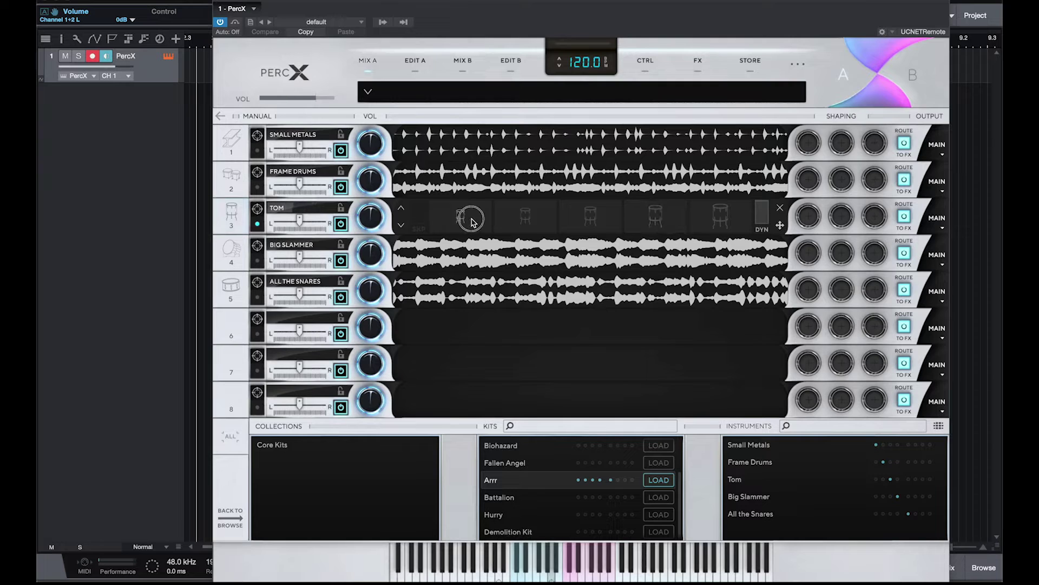
{"action": "left_click_drag", "start_coordinate": [760, 214], "coordinate": [760, 239]}
{"action": "left_click", "coordinate": [720, 217]}
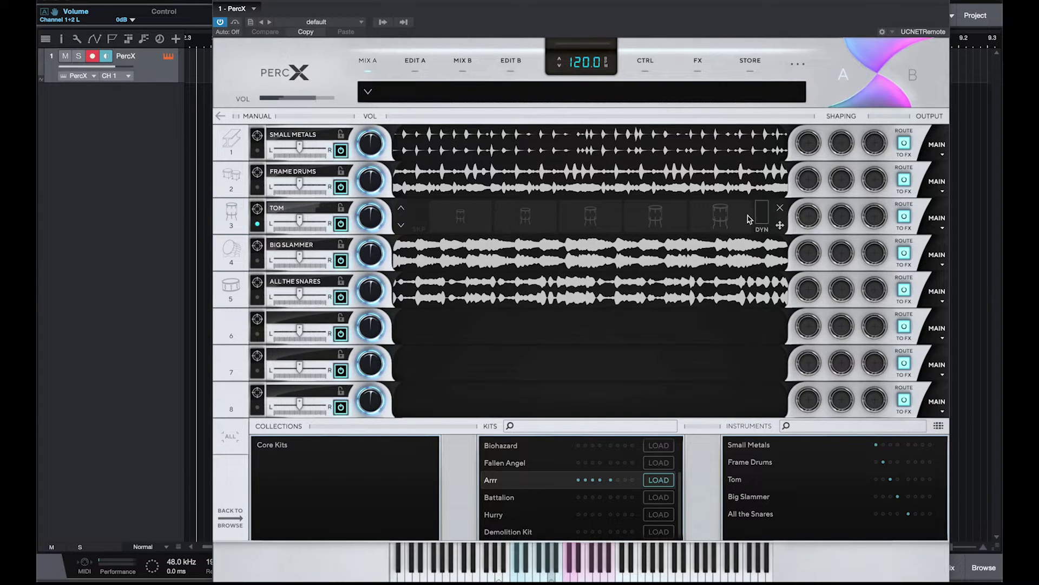
{"action": "left_click_drag", "start_coordinate": [759, 216], "coordinate": [761, 239]}
{"action": "left_click", "coordinate": [466, 223]}
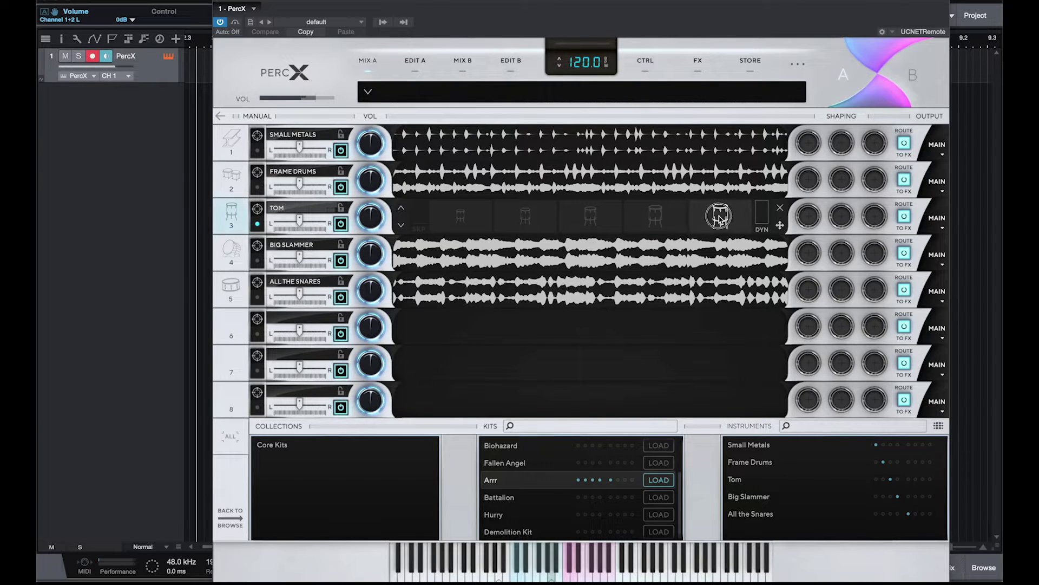
{"action": "left_click_drag", "start_coordinate": [761, 221], "coordinate": [765, 206]}
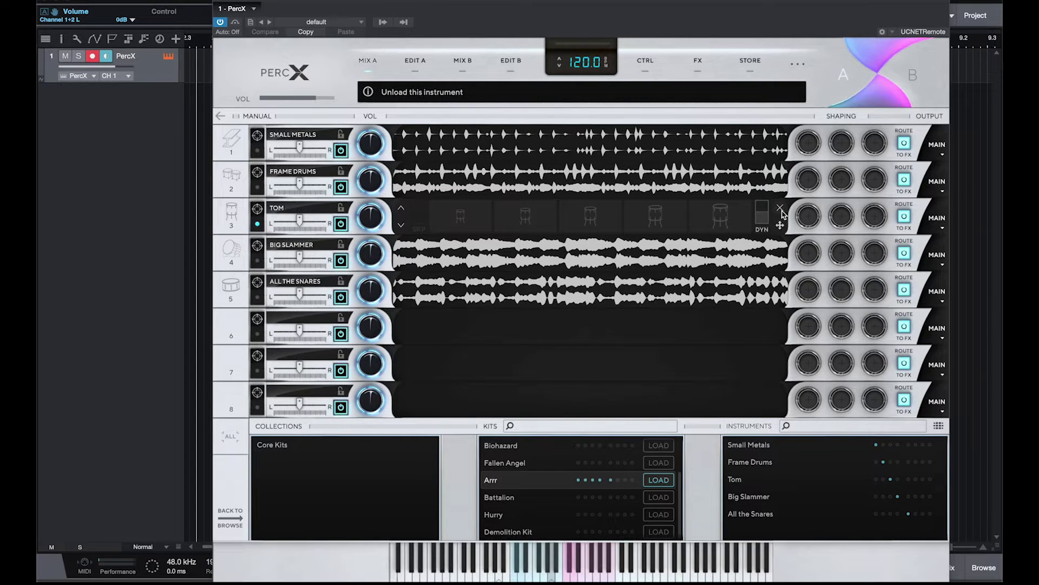
Unload the Tom from track 3, load it there again, and also load a Tom into empty track 6
{"action": "left_click", "coordinate": [780, 208]}
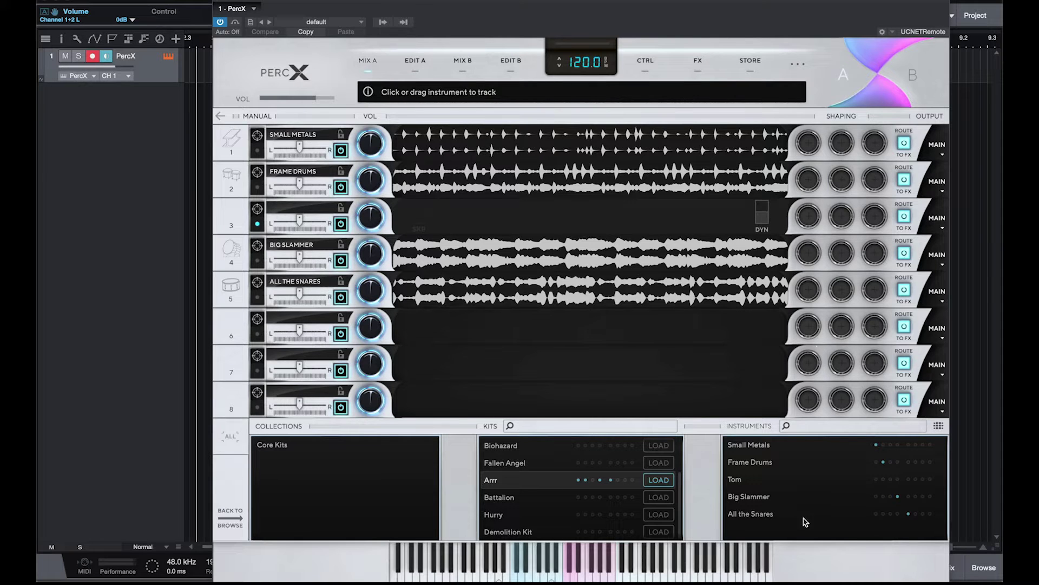
{"action": "left_click_drag", "start_coordinate": [755, 483], "coordinate": [674, 214]}
{"action": "left_click_drag", "start_coordinate": [698, 347], "coordinate": [742, 333]}
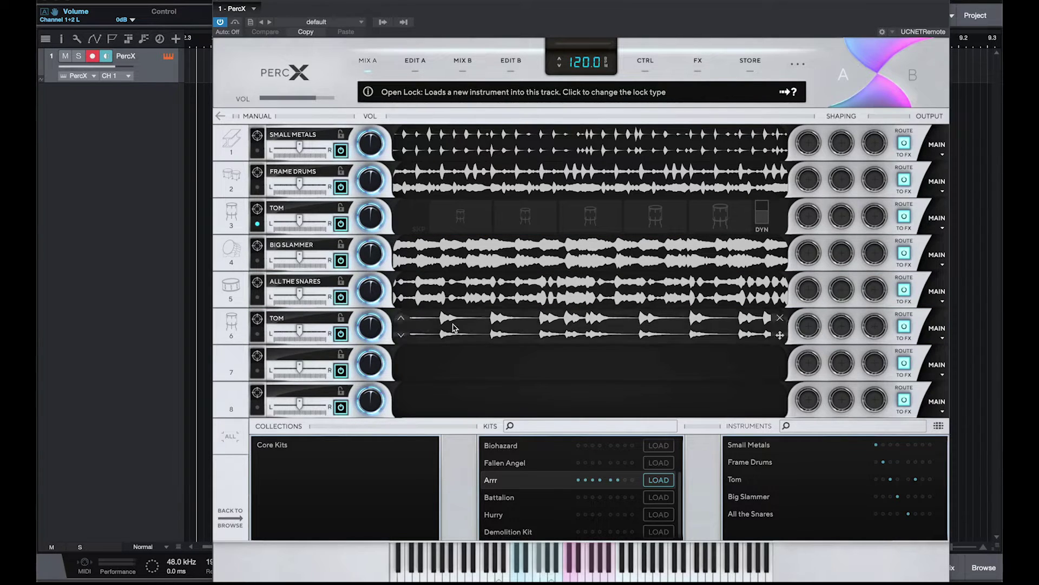
Lock the pattern of the Tom on track 6 and load the Battalion kit to hear a new sound with that pattern
{"action": "left_click", "coordinate": [342, 319]}
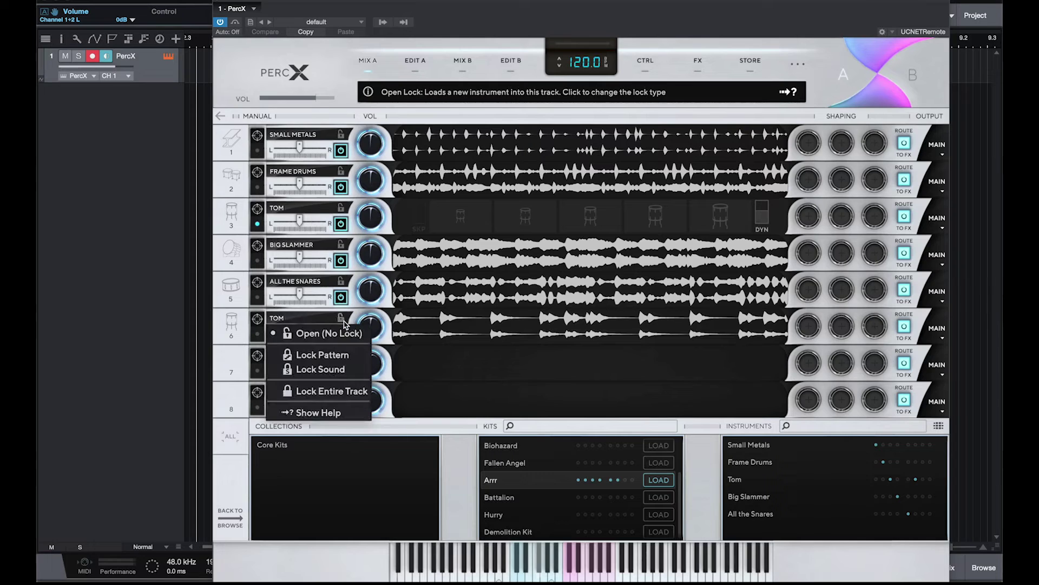
{"action": "left_click", "coordinate": [331, 353]}
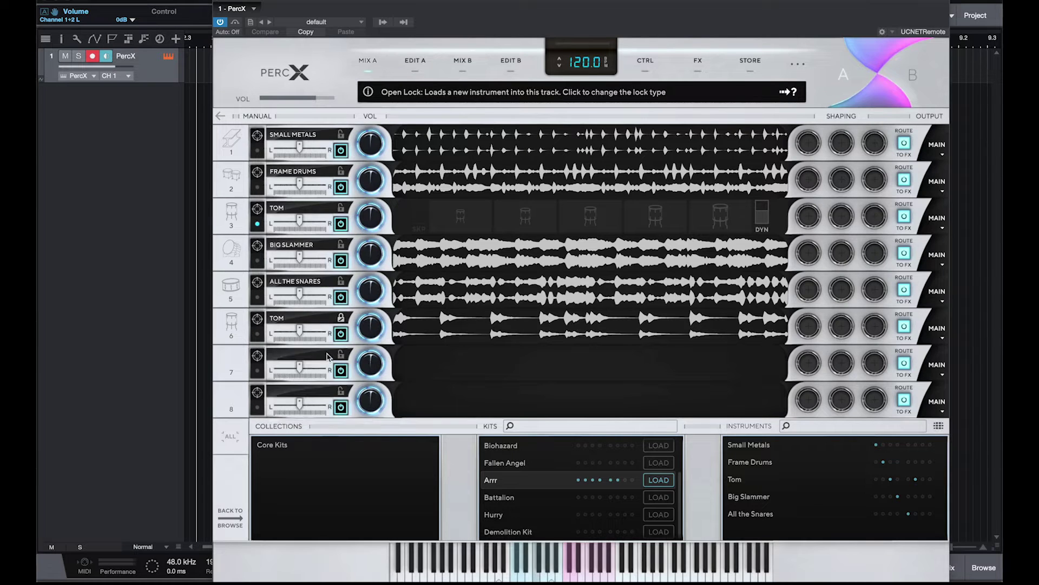
{"action": "left_click", "coordinate": [650, 499]}
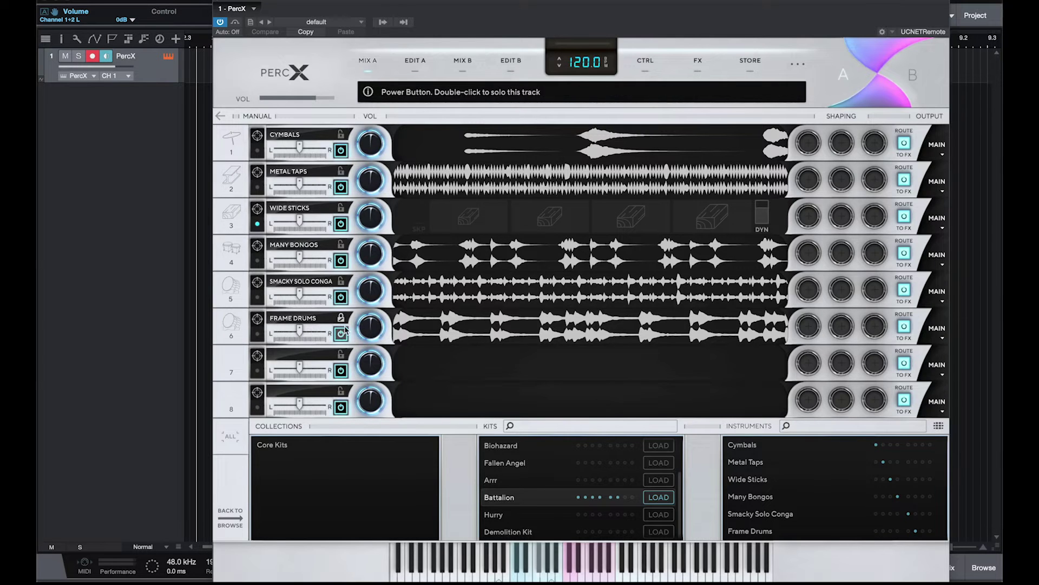
{"action": "mouse_move", "coordinate": [403, 333]}
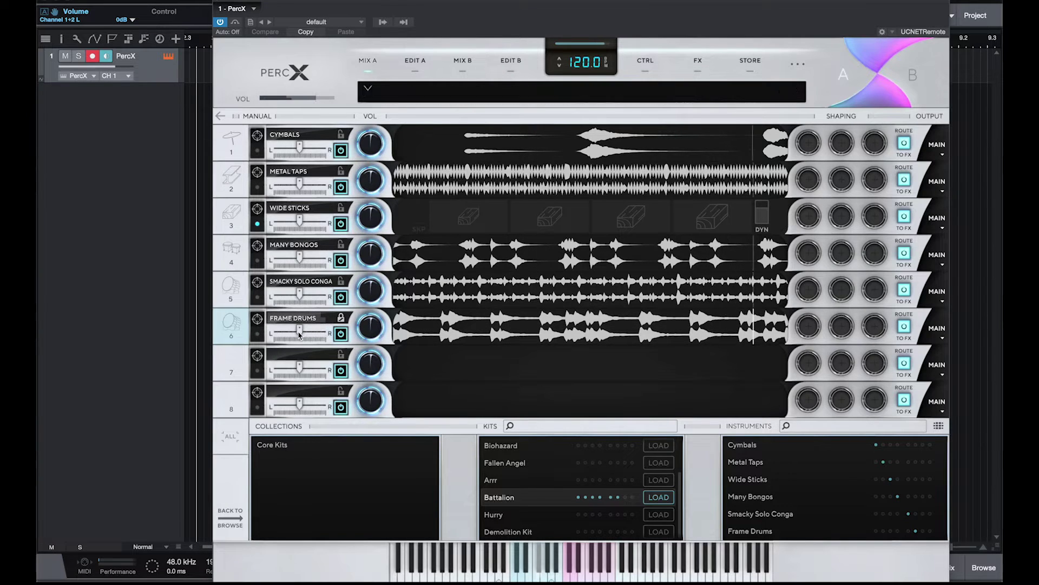
{"action": "left_click_drag", "start_coordinate": [299, 332], "coordinate": [299, 343]}
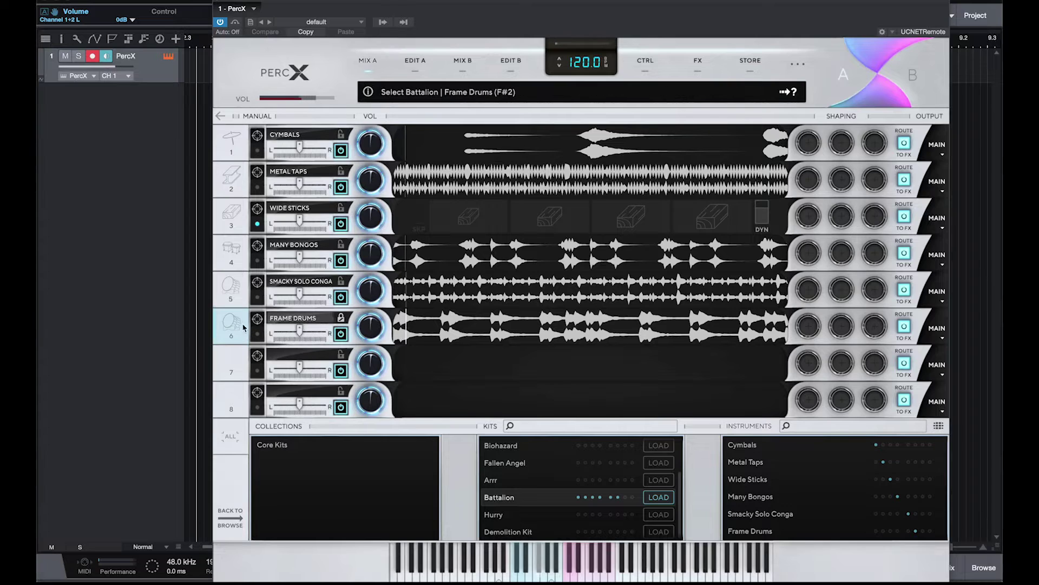
Activate manual mode on the Frame Drums track, show its sound settings, and experiment with its attack, attack level, hold and sustain envelope controls
{"action": "left_click", "coordinate": [257, 334]}
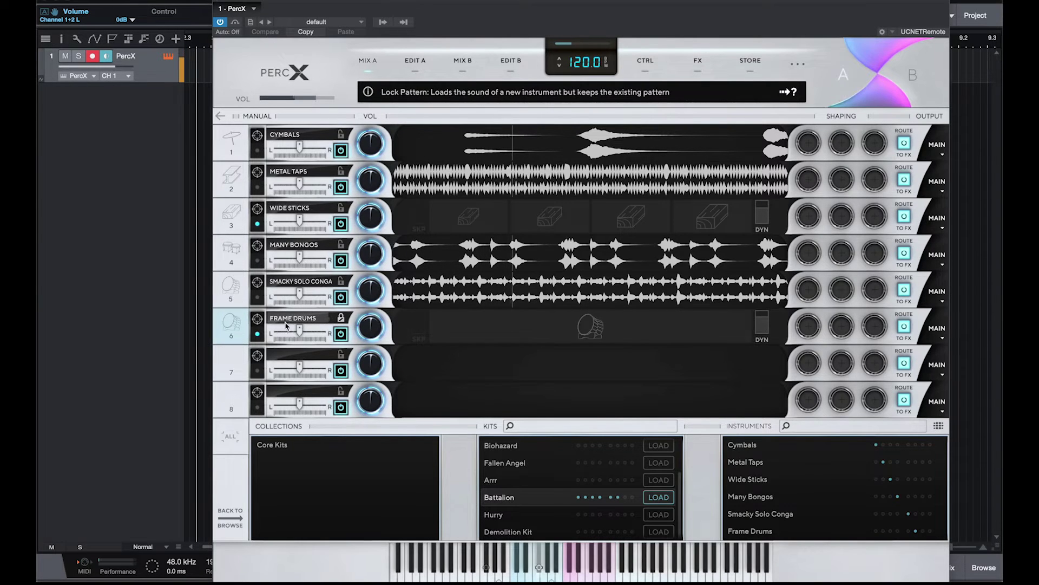
{"action": "left_click", "coordinate": [239, 328]}
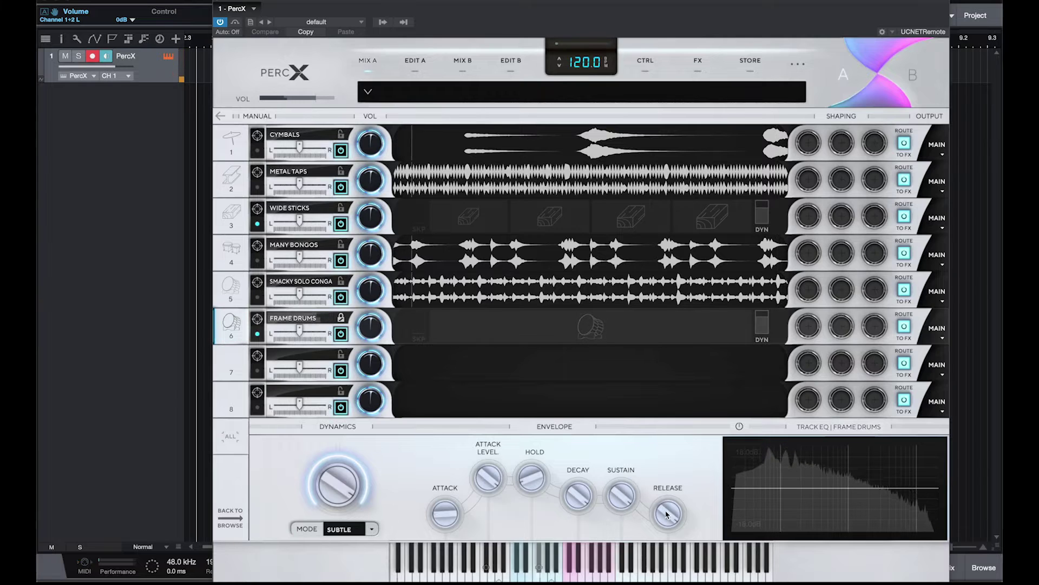
{"action": "left_click", "coordinate": [574, 512]}
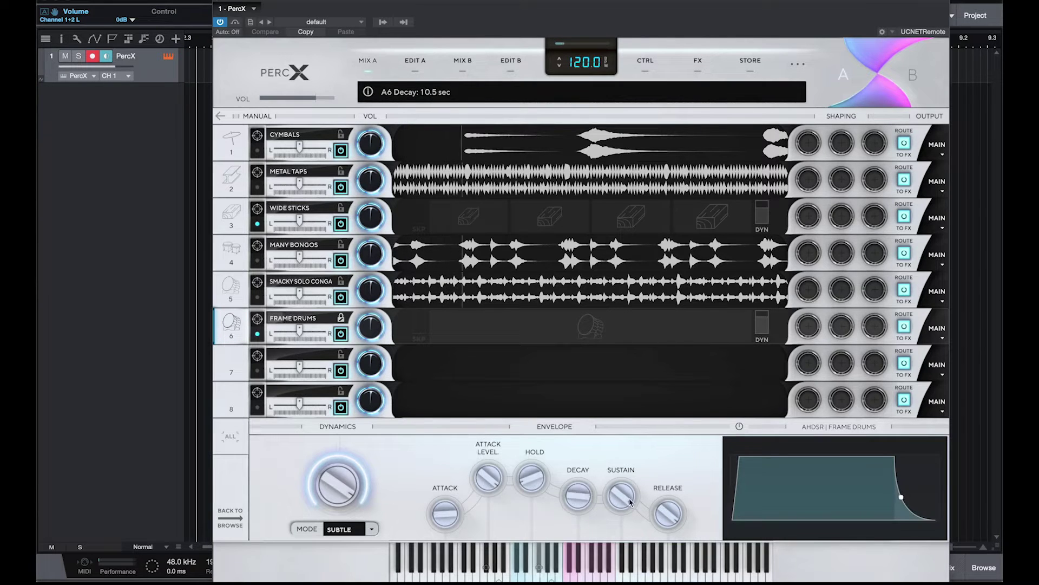
{"action": "left_click_drag", "start_coordinate": [630, 502], "coordinate": [656, 533]}
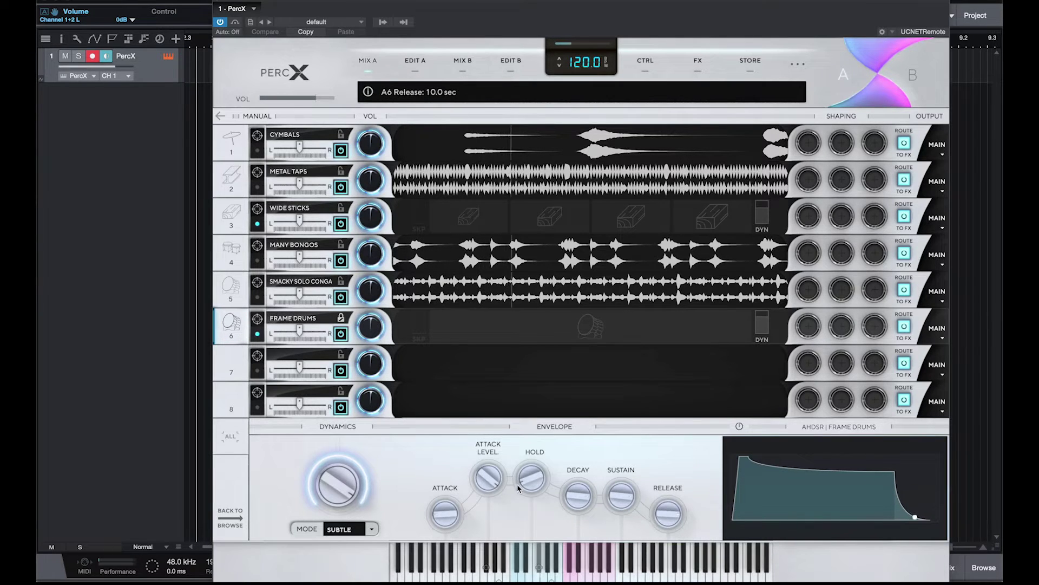
{"action": "left_click_drag", "start_coordinate": [515, 484], "coordinate": [444, 517]}
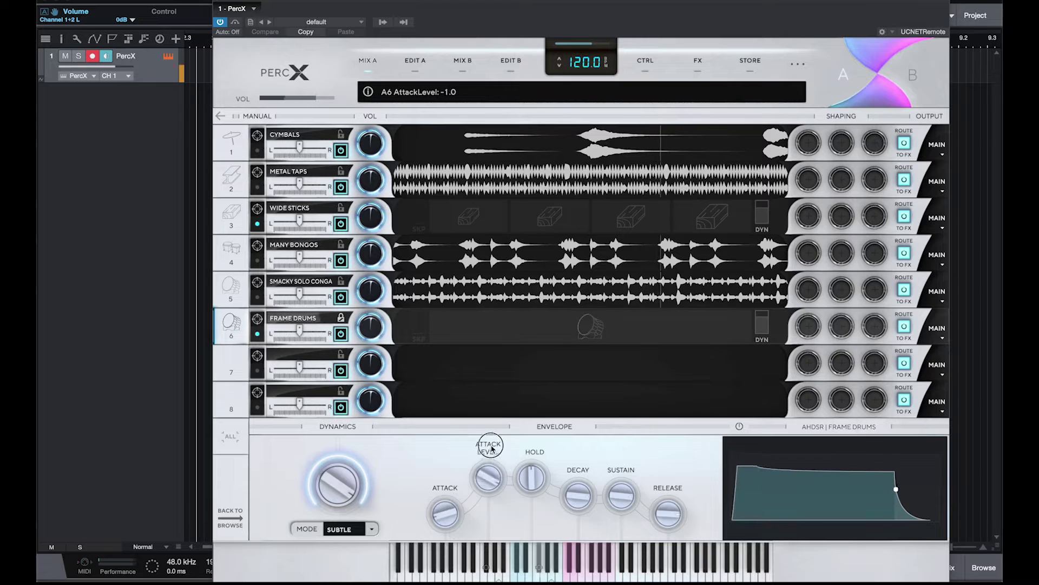
{"action": "left_click_drag", "start_coordinate": [489, 477], "coordinate": [529, 498]}
{"action": "mouse_move", "coordinate": [577, 504]}
{"action": "left_click", "coordinate": [762, 480]}
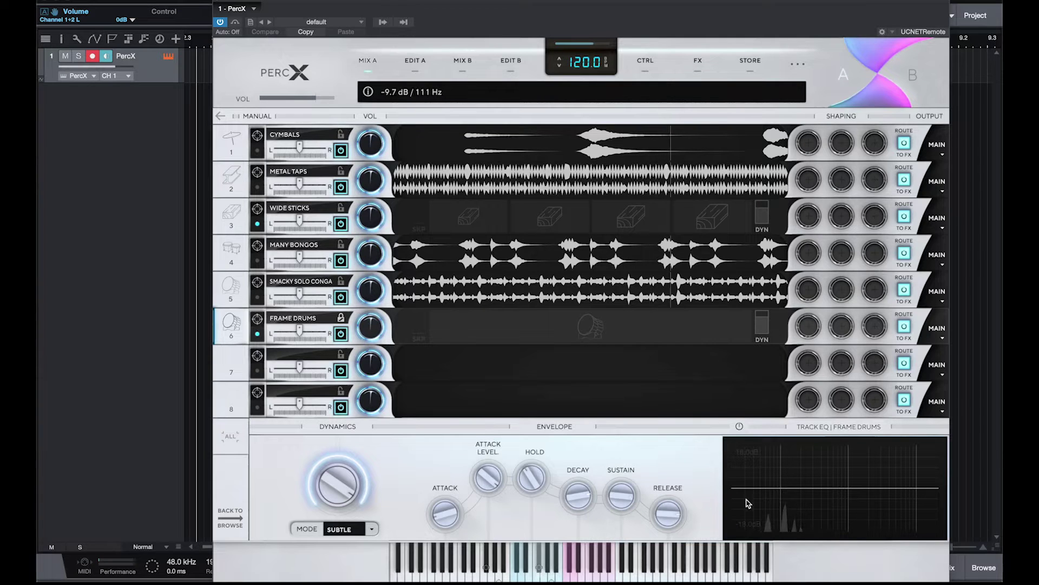
Try the Flat Sub dynamics mode on the Frame Drums track and set the mode to Flat
{"action": "left_click", "coordinate": [352, 529]}
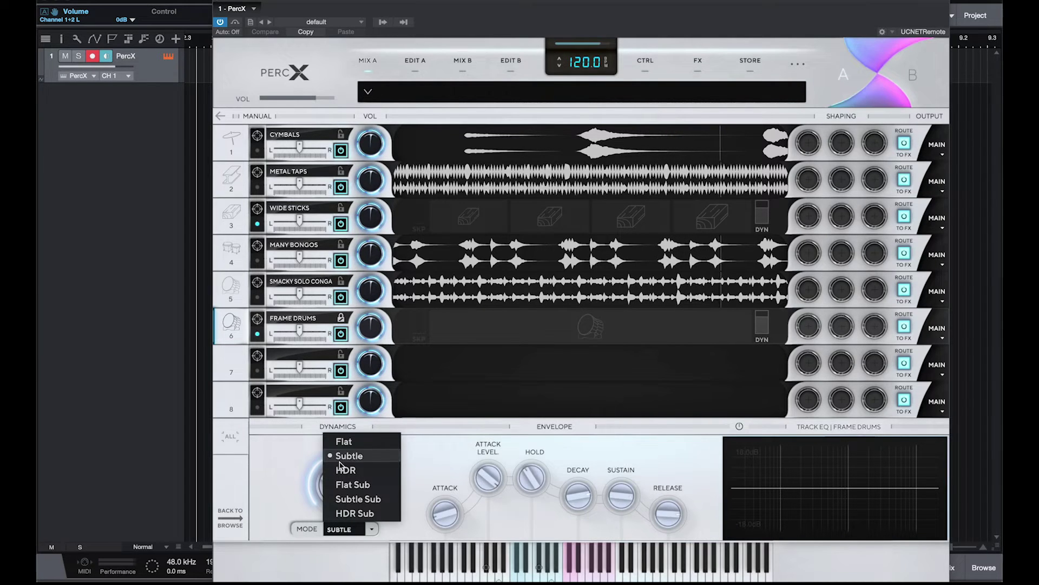
{"action": "left_click", "coordinate": [341, 485]}
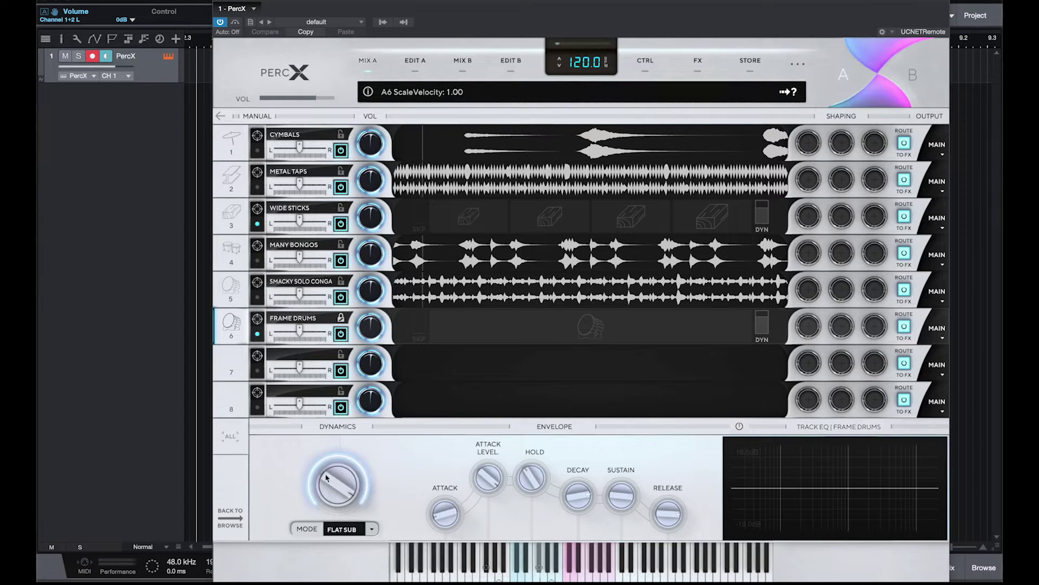
{"action": "left_click", "coordinate": [343, 529]}
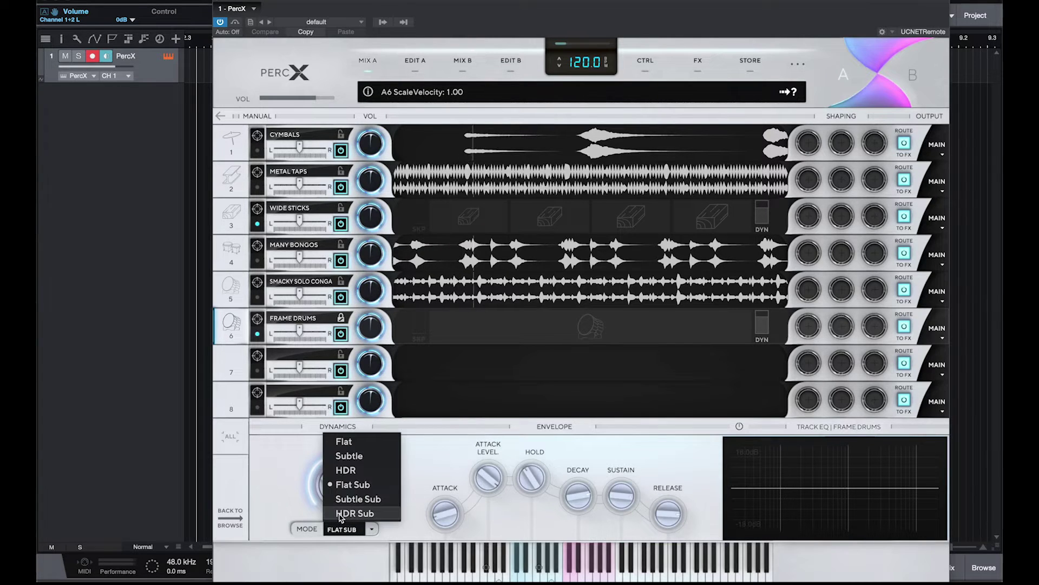
{"action": "left_click", "coordinate": [344, 442]}
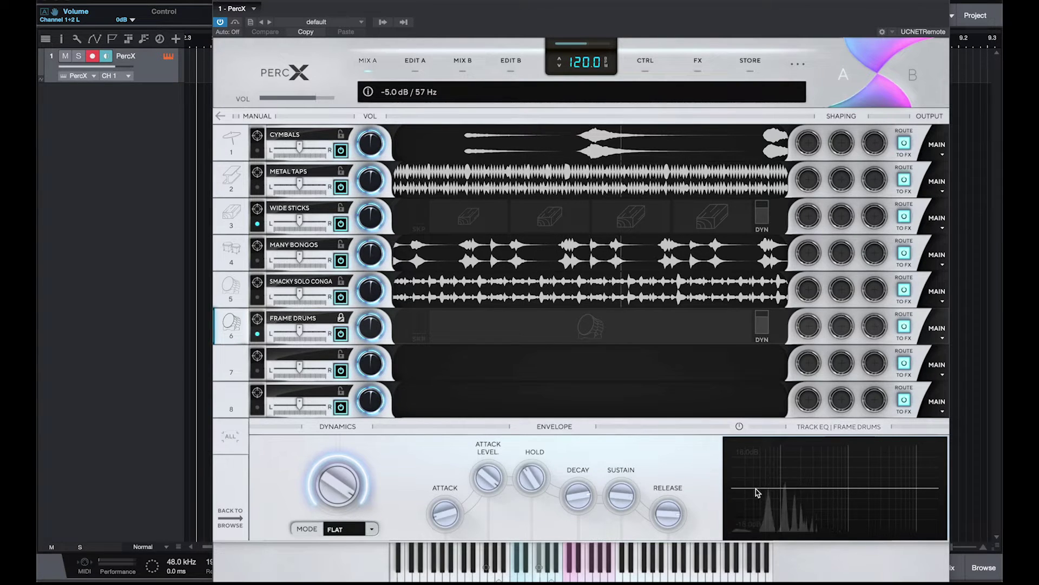
Shape the Frame Drums track EQ with four bands alternating between boost and cut, and toggle the EQ until it is off
{"action": "left_click_drag", "start_coordinate": [756, 491], "coordinate": [815, 532]}
{"action": "left_click_drag", "start_coordinate": [848, 487], "coordinate": [871, 459]}
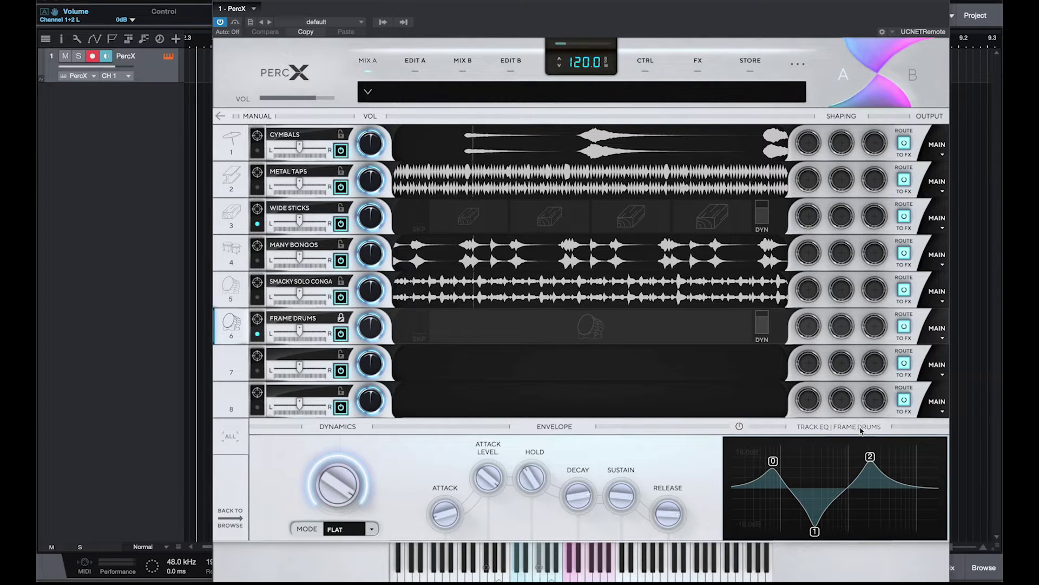
{"action": "left_click_drag", "start_coordinate": [895, 486], "coordinate": [900, 524]}
{"action": "left_click", "coordinate": [740, 427]}
{"action": "left_click", "coordinate": [740, 427]}
{"action": "left_click", "coordinate": [740, 427]}
{"action": "left_click", "coordinate": [739, 426]}
{"action": "left_click", "coordinate": [739, 427]}
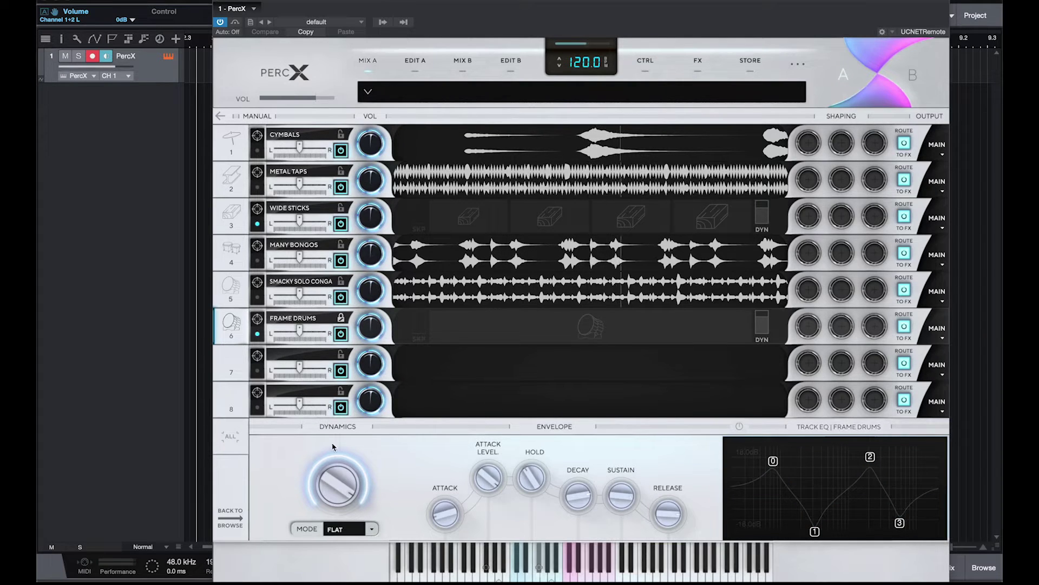
Add a slightly boosted peak band to the EQ for all Player A tracks, view its band options, and return to the kit browser
{"action": "left_click", "coordinate": [230, 443]}
{"action": "left_click_drag", "start_coordinate": [782, 476], "coordinate": [830, 473]}
{"action": "right_click", "coordinate": [829, 473]}
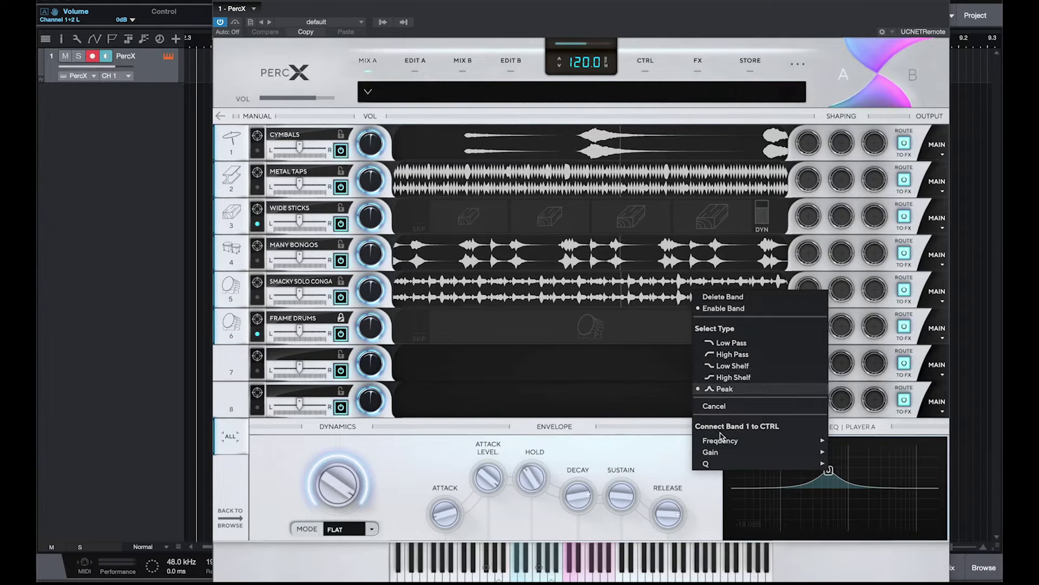
{"action": "mouse_move", "coordinate": [708, 454]}
{"action": "left_click", "coordinate": [218, 116]}
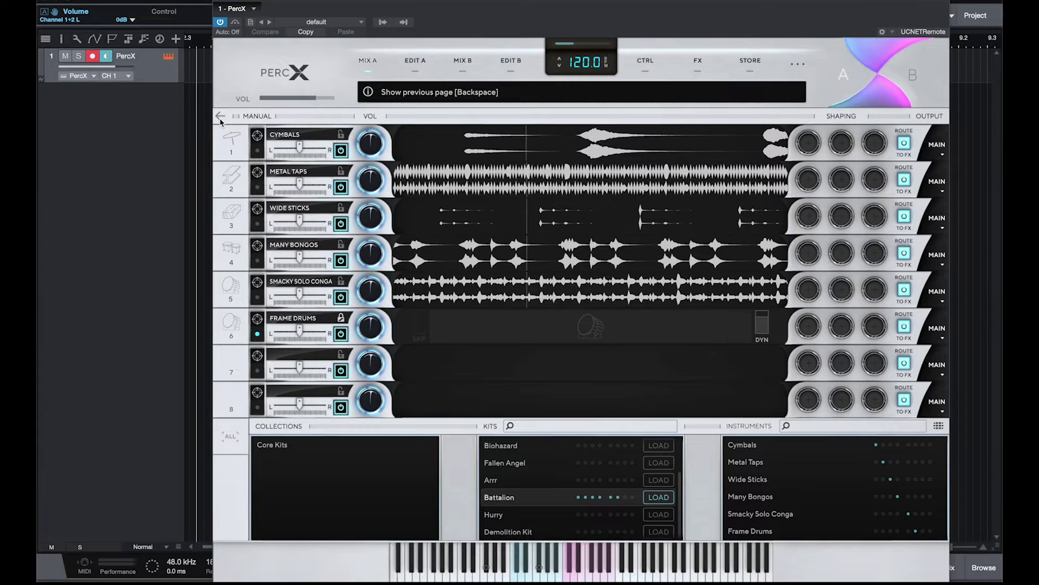
Raise the Smacky Solo Conga track's gain to 11.3 dB and record new hits over the early bars of its pattern
{"action": "left_click_drag", "start_coordinate": [373, 288], "coordinate": [379, 271]}
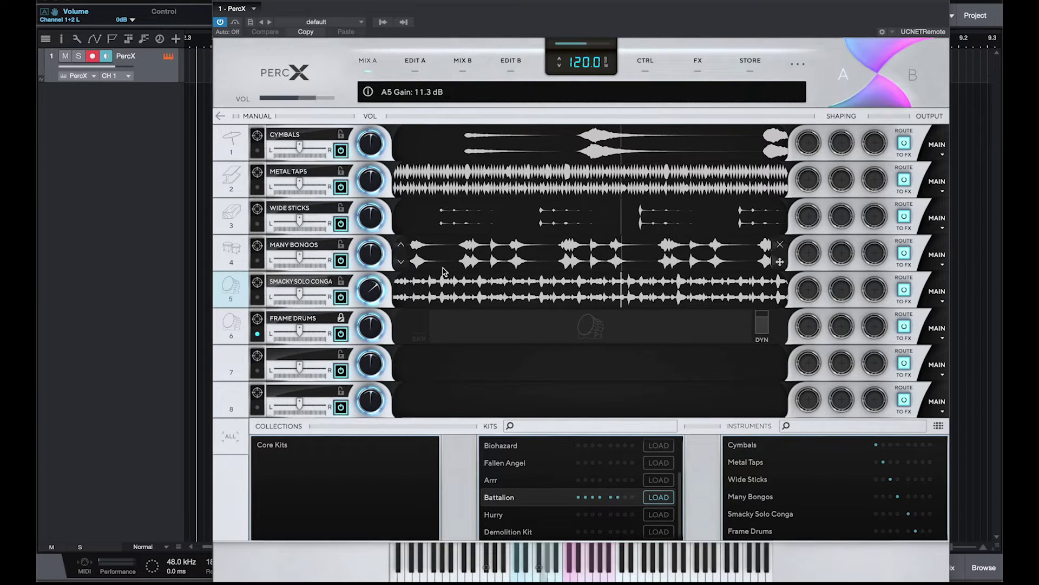
{"action": "left_click", "coordinate": [432, 299]}
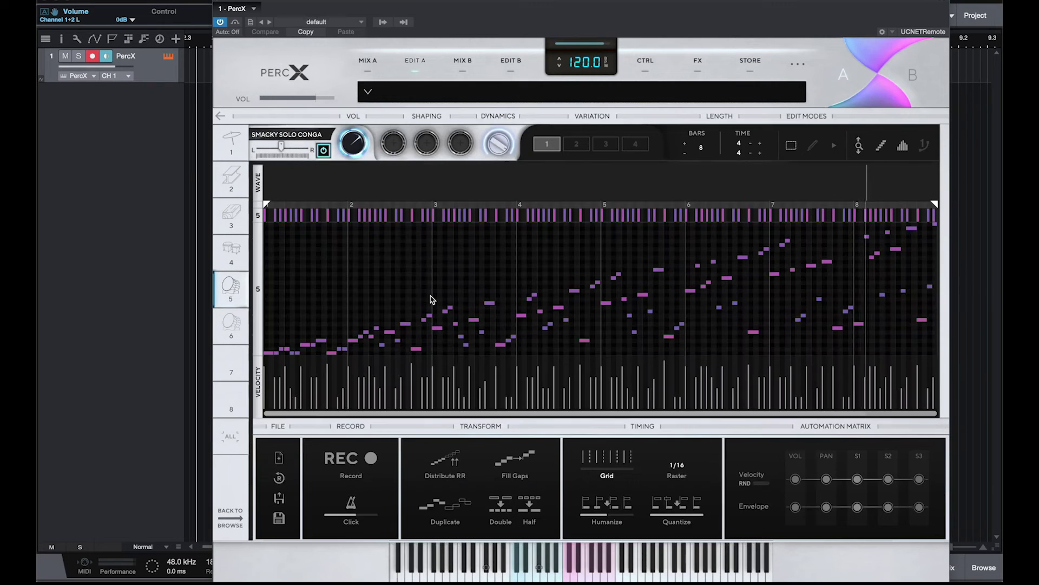
{"action": "left_click", "coordinate": [372, 460]}
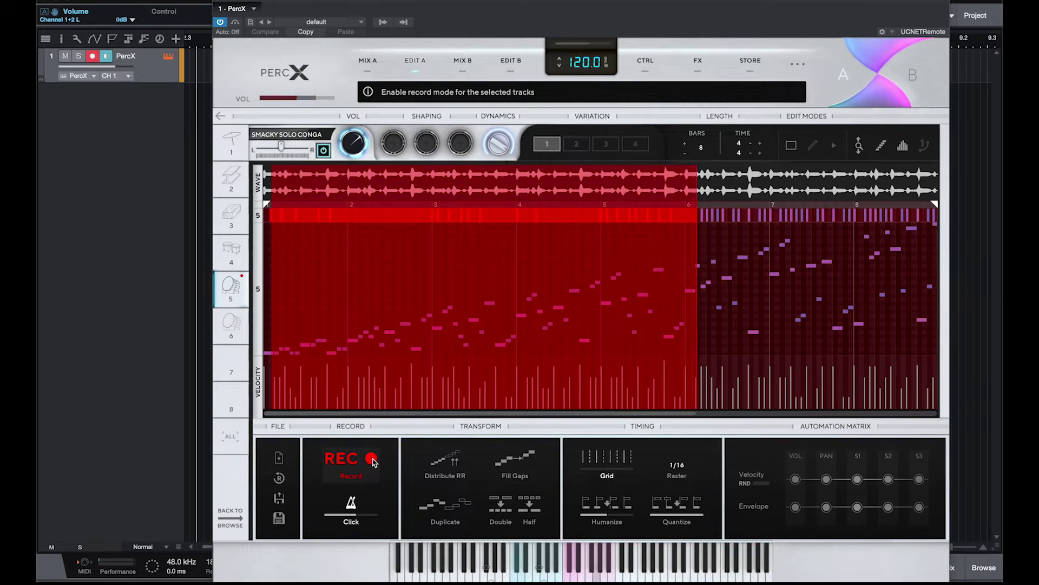
{"action": "left_click", "coordinate": [372, 461]}
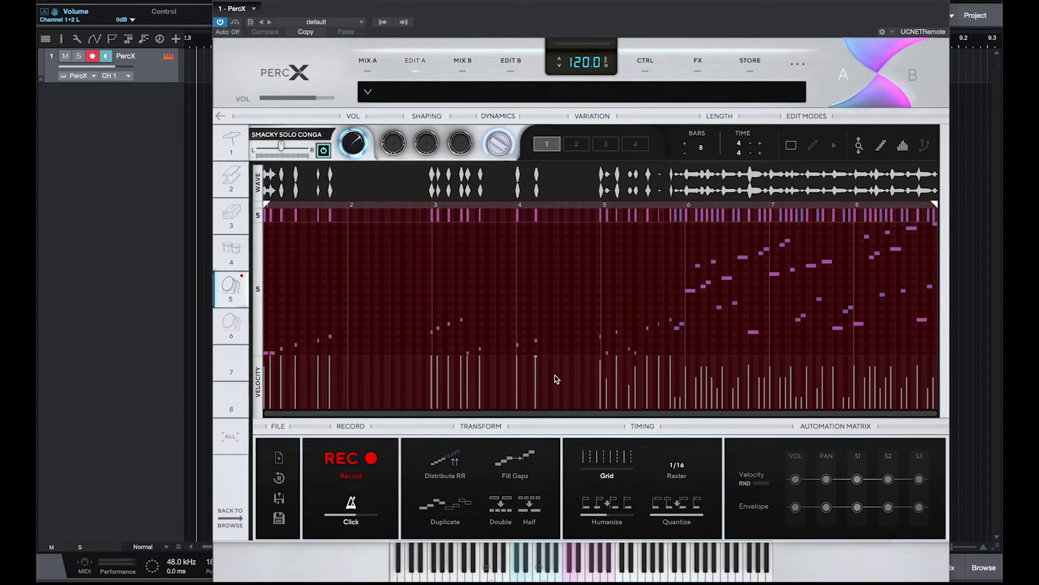
Copy the recorded conga pattern to variation slots 2, 3 and 4, and return to variation 1
{"action": "left_click", "coordinate": [577, 144]}
{"action": "left_click", "coordinate": [607, 146]}
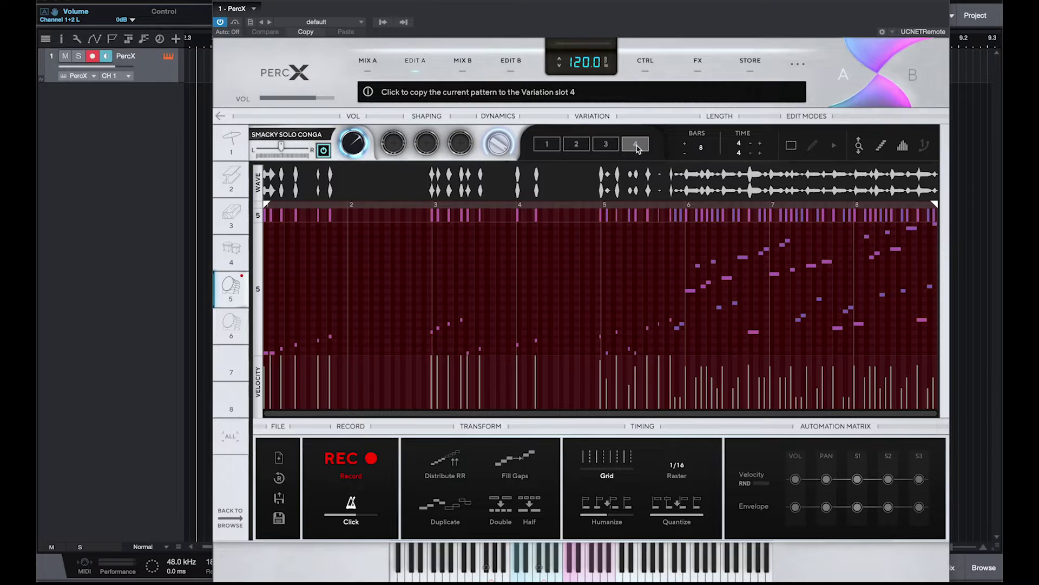
{"action": "left_click", "coordinate": [557, 153]}
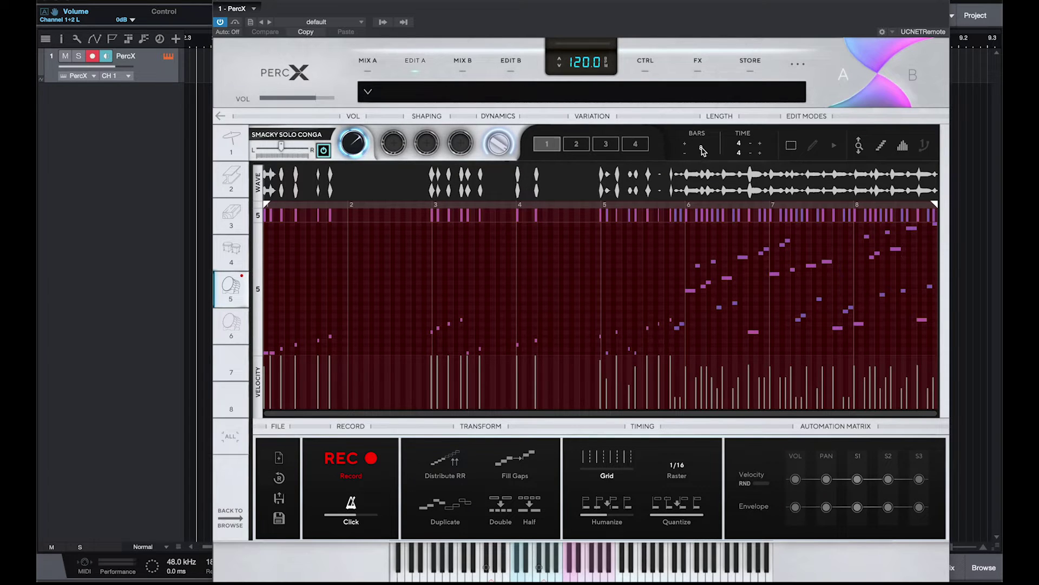
Shorten the conga pattern to 7 bars, try adjusting its loop end, and turn off record mode
{"action": "mouse_move", "coordinate": [701, 148]}
{"action": "left_mouse_down"}
{"action": "mouse_move", "coordinate": [690, 193]}
{"action": "mouse_move", "coordinate": [685, 134]}
{"action": "left_mouse_up"}
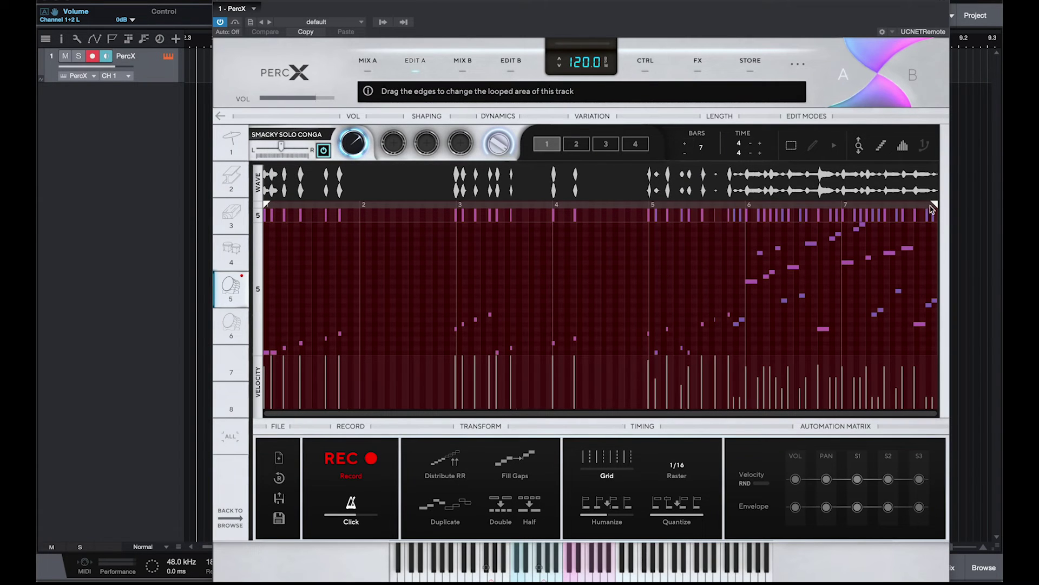
{"action": "mouse_move", "coordinate": [935, 204]}
{"action": "left_mouse_down"}
{"action": "mouse_move", "coordinate": [700, 209]}
{"action": "mouse_move", "coordinate": [940, 202]}
{"action": "left_mouse_up"}
{"action": "left_click", "coordinate": [351, 459]}
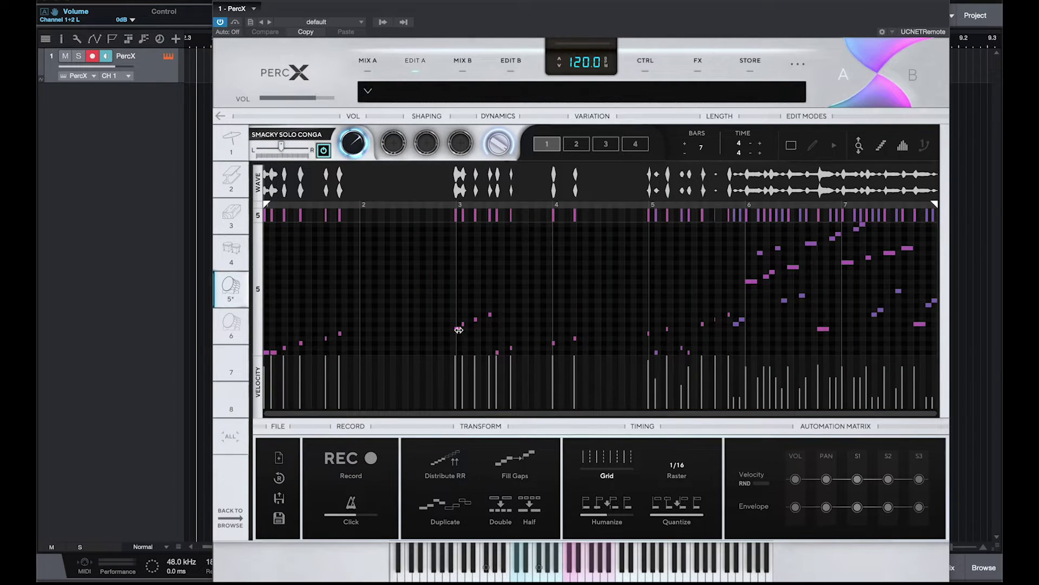
Stretch the note at the start of bar 3 to nearly two bars, move it earlier and higher, and halve its velocity
{"action": "left_click_drag", "start_coordinate": [458, 328], "coordinate": [634, 331]}
{"action": "left_click_drag", "start_coordinate": [475, 332], "coordinate": [410, 275]}
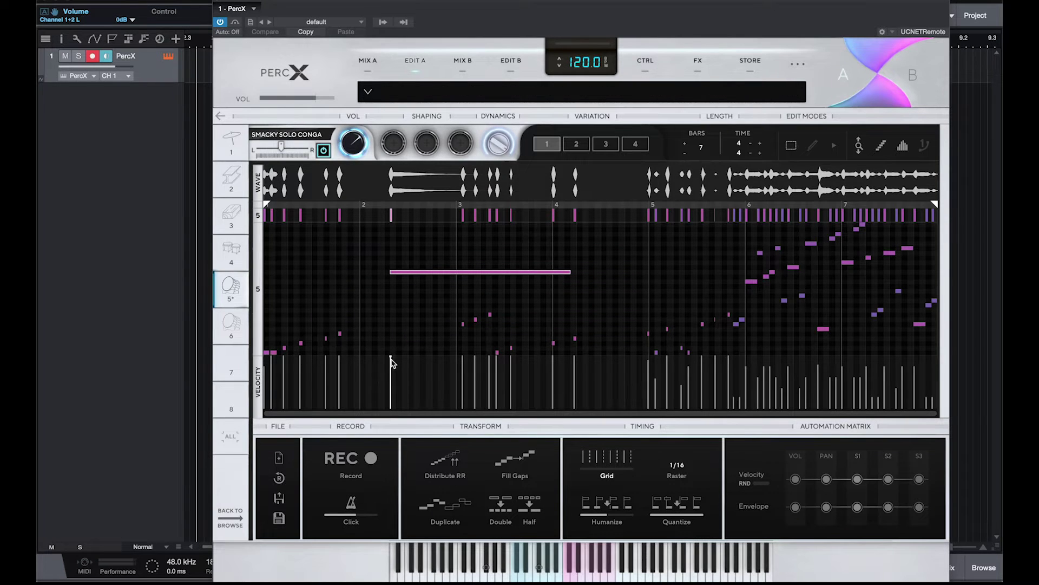
{"action": "left_click_drag", "start_coordinate": [391, 398], "coordinate": [392, 385]}
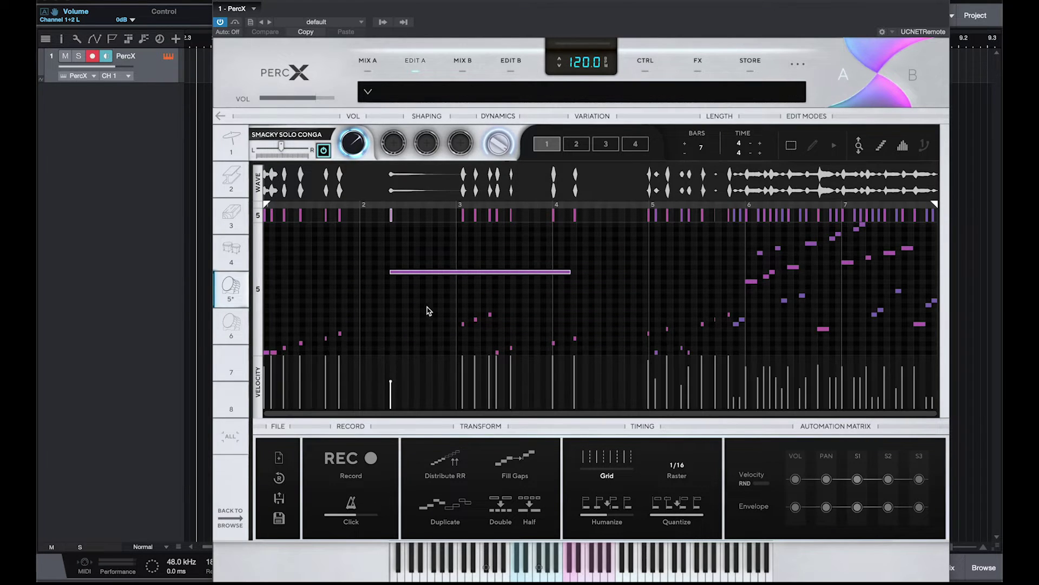
View the file dialogs for saving the conga pattern and loading a MIDI pattern, and cancel both
{"action": "left_click", "coordinate": [279, 519]}
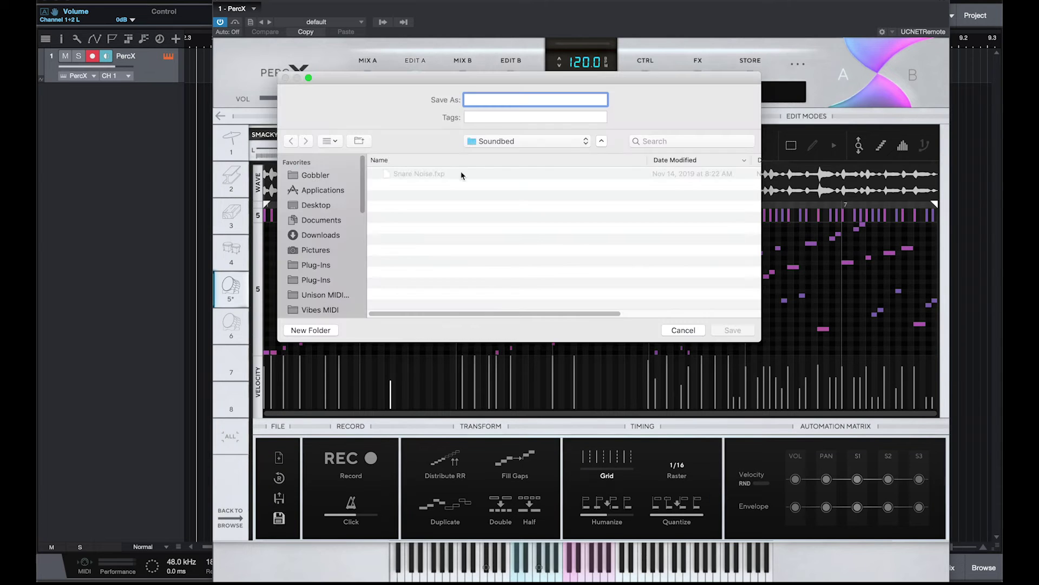
{"action": "left_click", "coordinate": [684, 330]}
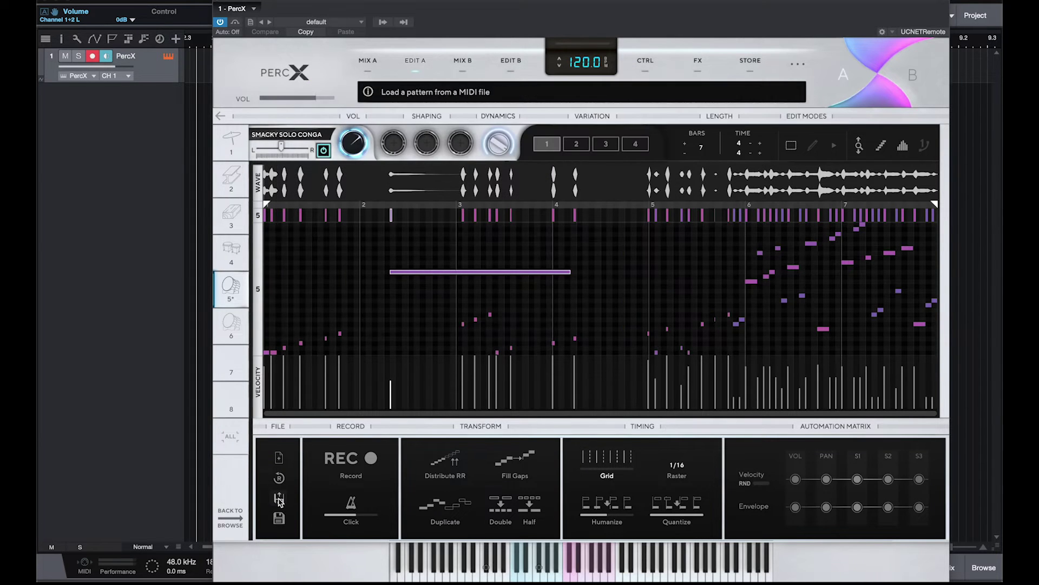
{"action": "left_click", "coordinate": [279, 499]}
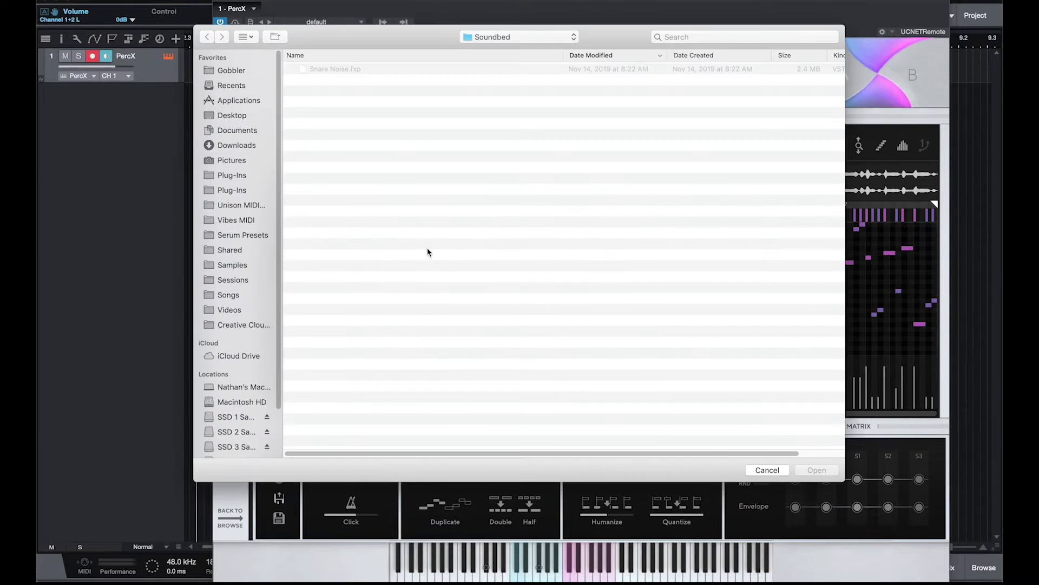
{"action": "left_click", "coordinate": [767, 469]}
Load the conga's default pattern, clear the pattern, and reload the default
{"action": "left_click", "coordinate": [278, 479]}
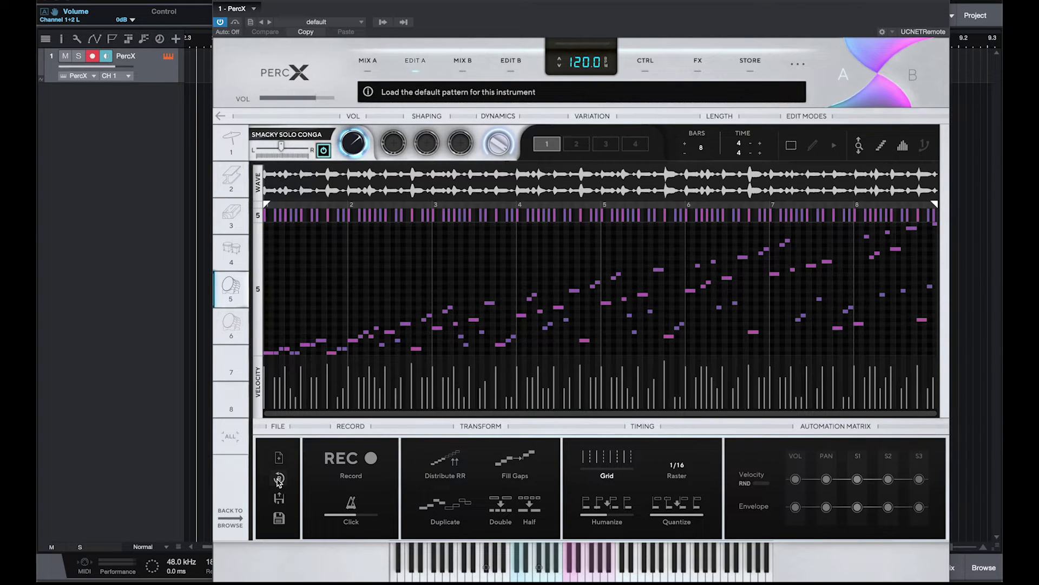
{"action": "left_click", "coordinate": [278, 460]}
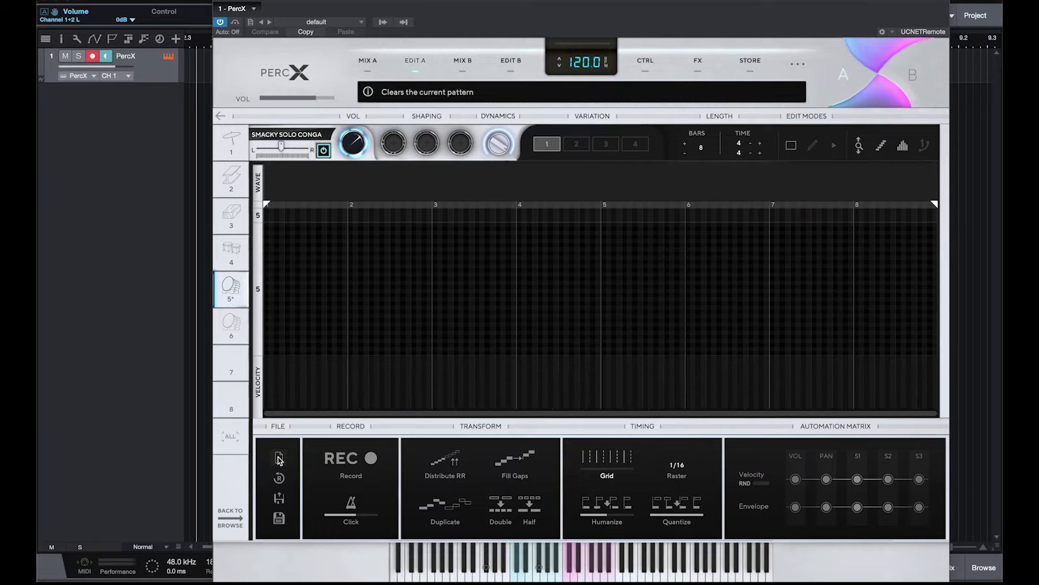
{"action": "left_click", "coordinate": [279, 477]}
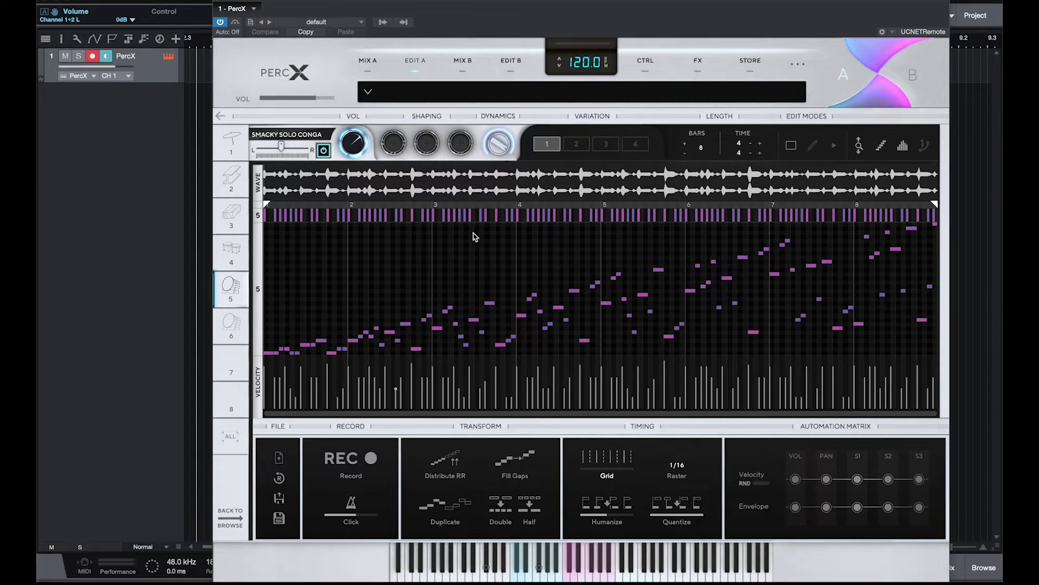
Record new conga hits over roughly the first three bars of the pattern, and turn off record mode
{"action": "left_click", "coordinate": [365, 458]}
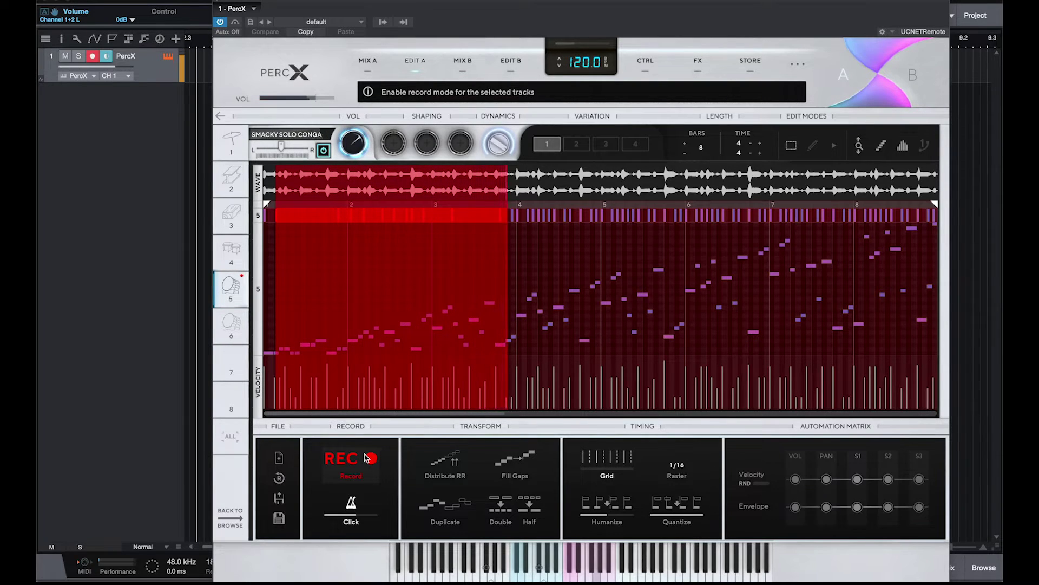
{"action": "left_click", "coordinate": [367, 458]}
{"action": "left_click", "coordinate": [396, 249]}
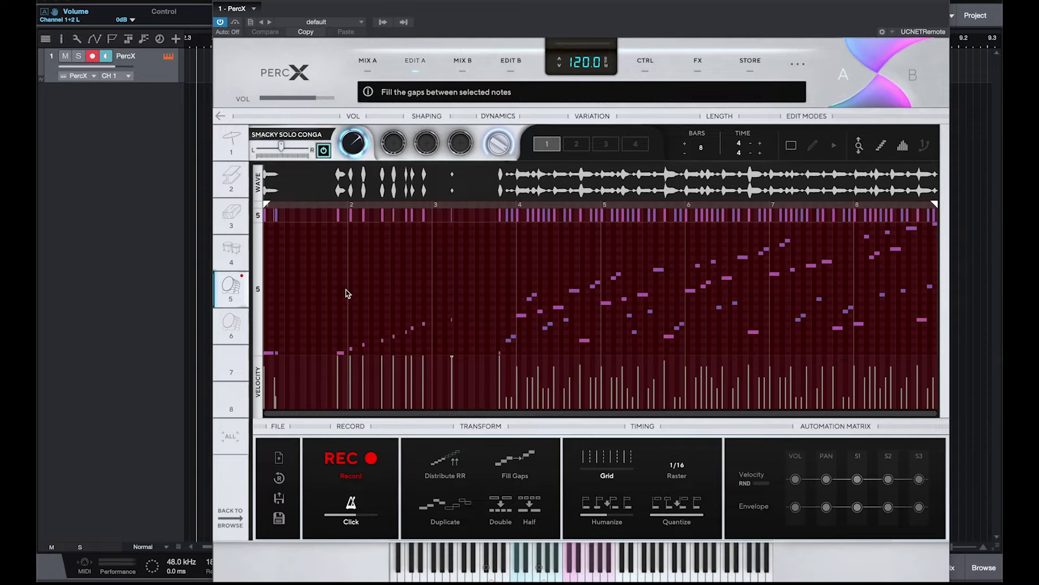
{"action": "left_click", "coordinate": [347, 458]}
Transform the conga notes recorded in bars 2 and 3 with Fill Gaps, Duplicate, Double and Half
{"action": "left_click_drag", "start_coordinate": [335, 284], "coordinate": [457, 359]}
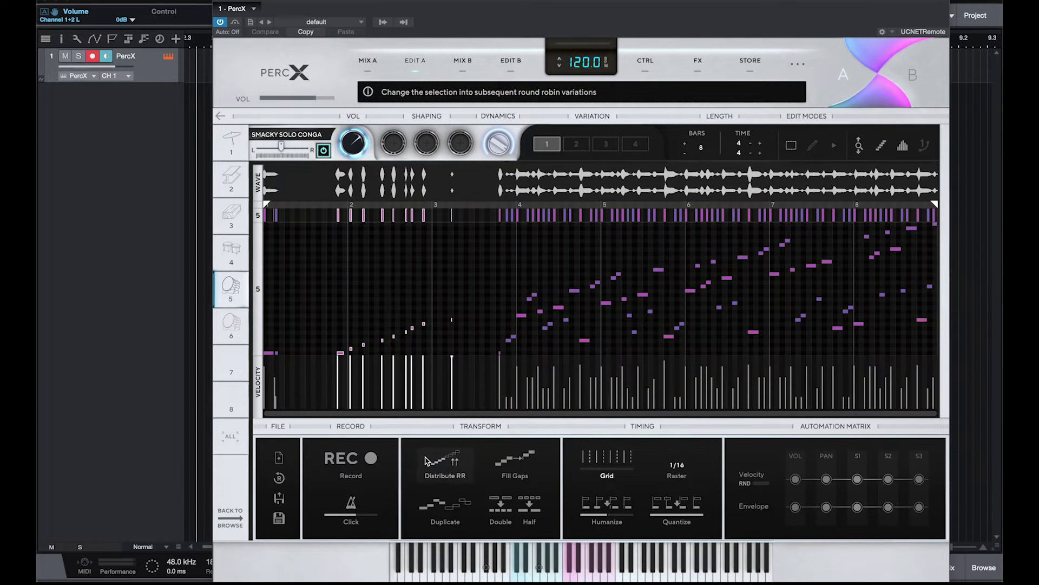
{"action": "left_click", "coordinate": [514, 461]}
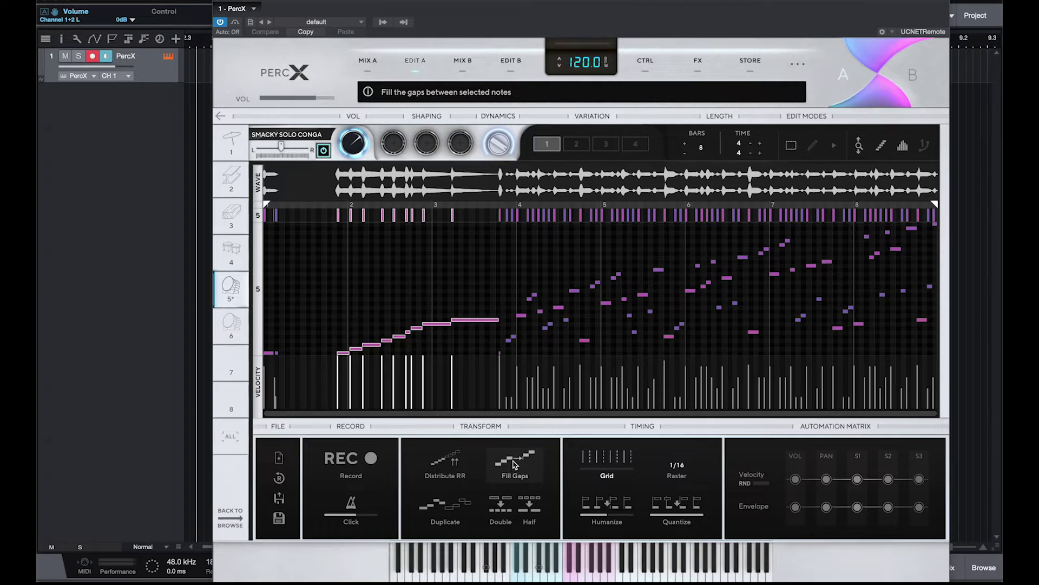
{"action": "left_click", "coordinate": [449, 504]}
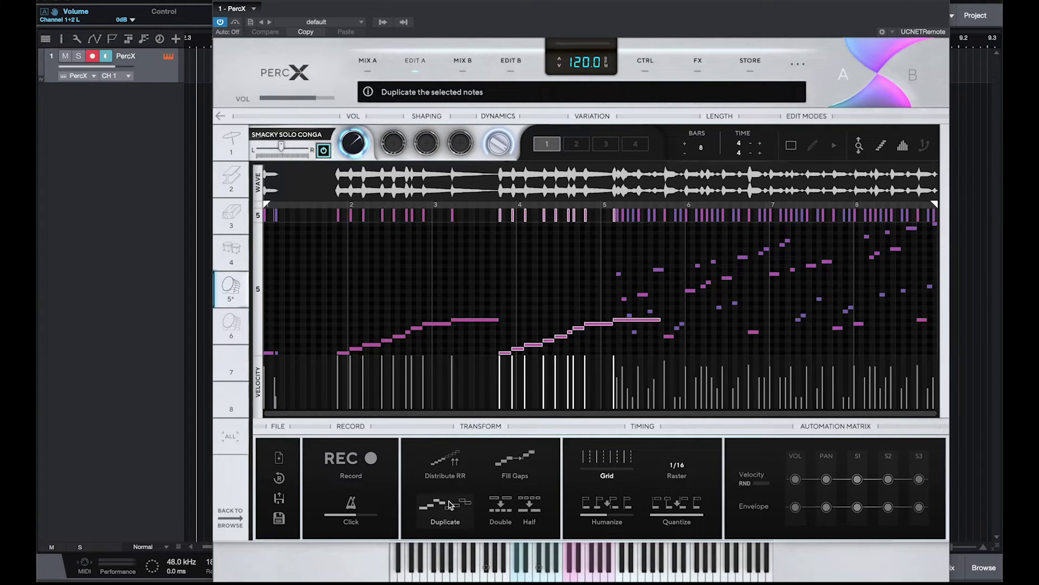
{"action": "left_click", "coordinate": [504, 507]}
{"action": "left_click", "coordinate": [534, 509]}
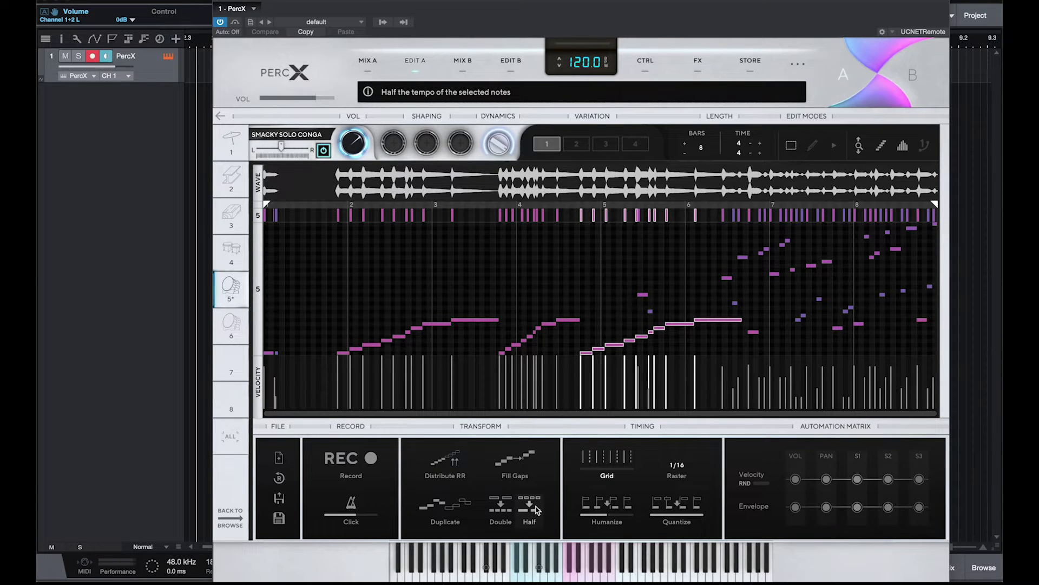
Select the fast note run around bar 4 and draw rising and falling velocity curves from there to bar 8
{"action": "left_click_drag", "start_coordinate": [490, 246], "coordinate": [598, 187]}
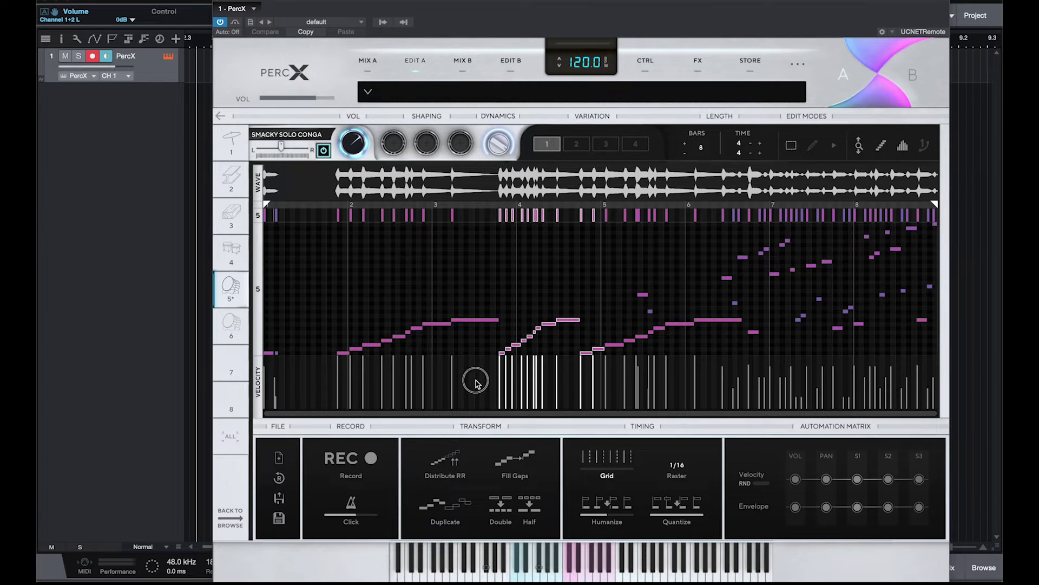
{"action": "left_click_drag", "start_coordinate": [477, 383], "coordinate": [696, 425]}
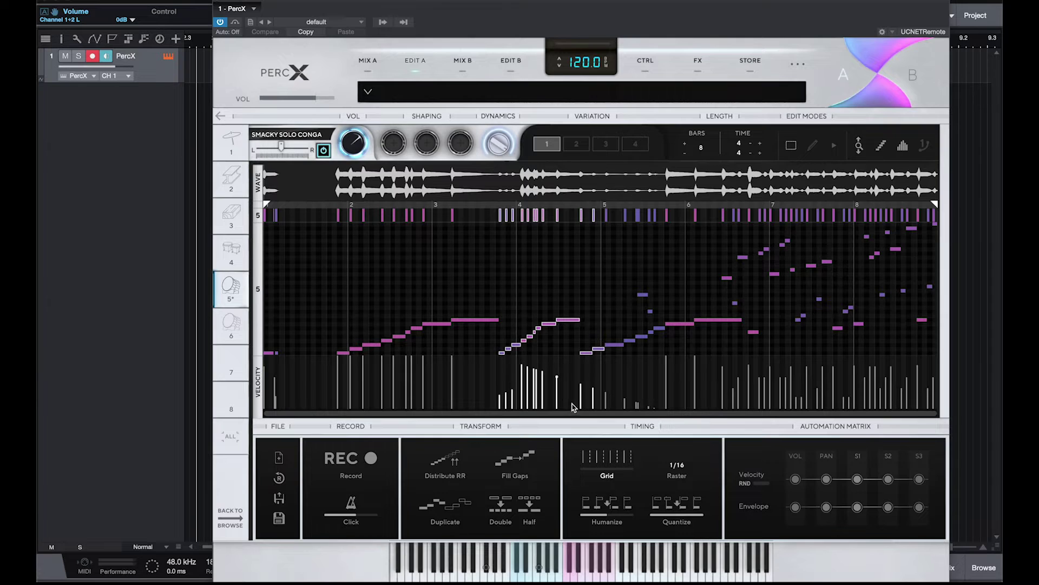
{"action": "left_click_drag", "start_coordinate": [575, 403], "coordinate": [728, 357]}
{"action": "left_click_drag", "start_coordinate": [639, 371], "coordinate": [704, 407]}
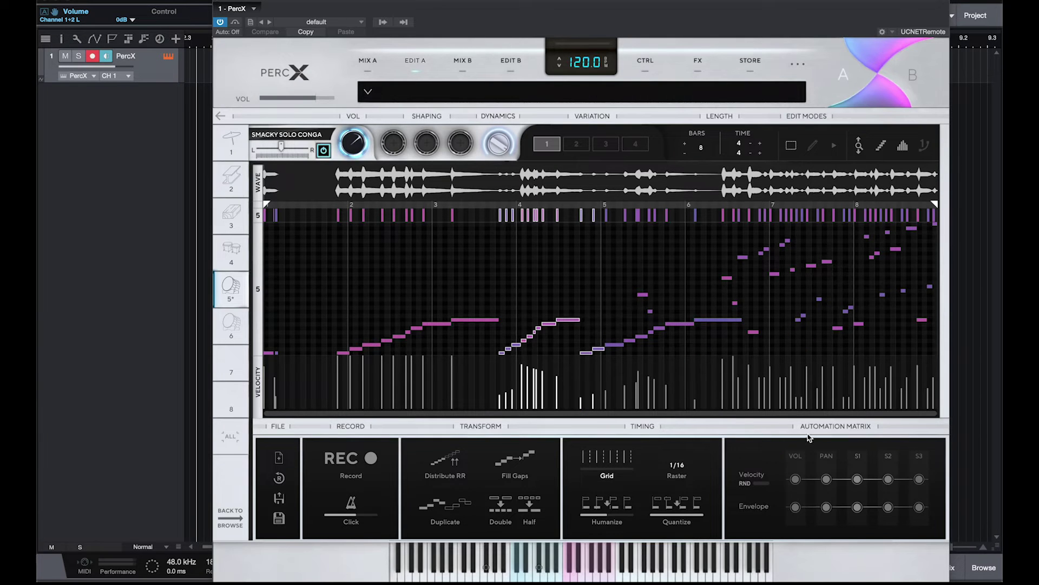
{"action": "mouse_move", "coordinate": [625, 407]}
{"action": "left_mouse_down"}
{"action": "mouse_move", "coordinate": [868, 348]}
{"action": "mouse_move", "coordinate": [844, 368]}
{"action": "left_mouse_up"}
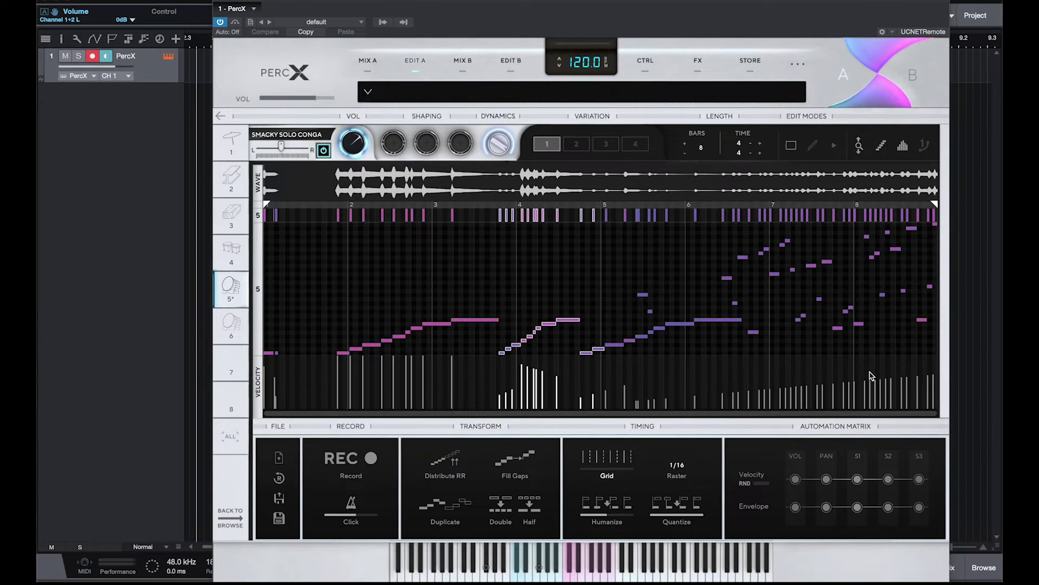
{"action": "left_click_drag", "start_coordinate": [630, 385], "coordinate": [860, 412]}
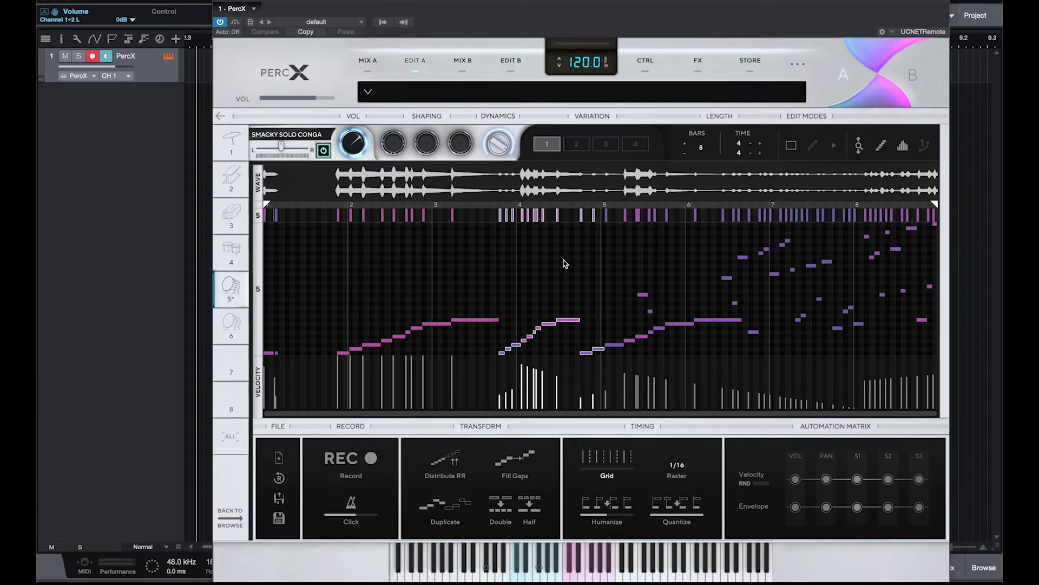
Adjust the velocities of note groups from bar 4 to bar 8, and level all the pattern's notes to one high velocity
{"action": "left_click_drag", "start_coordinate": [563, 260], "coordinate": [855, 383]}
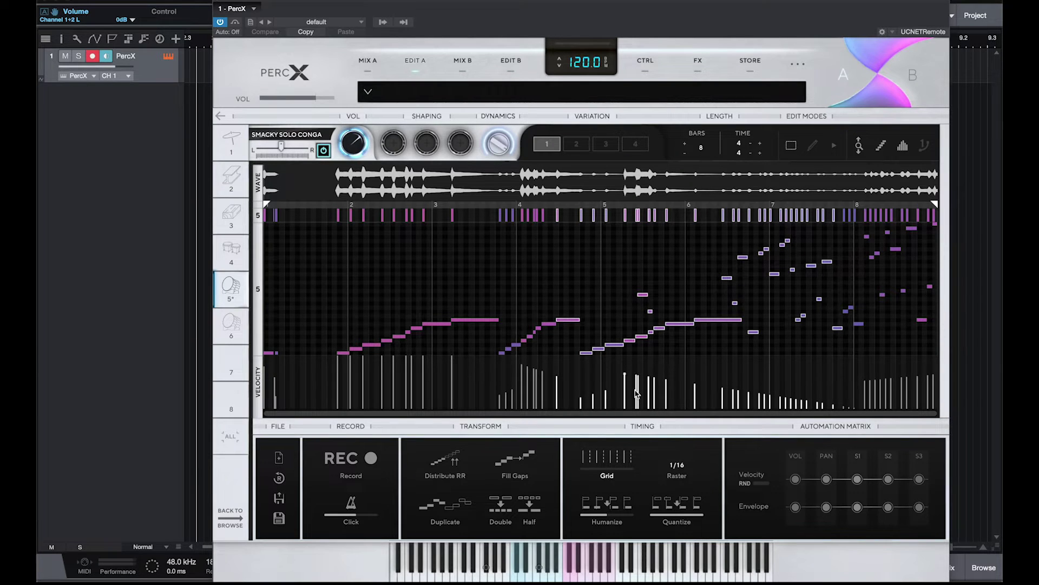
{"action": "left_click_drag", "start_coordinate": [636, 394], "coordinate": [611, 393]}
{"action": "left_click", "coordinate": [617, 299]}
{"action": "left_click_drag", "start_coordinate": [622, 354], "coordinate": [598, 373]}
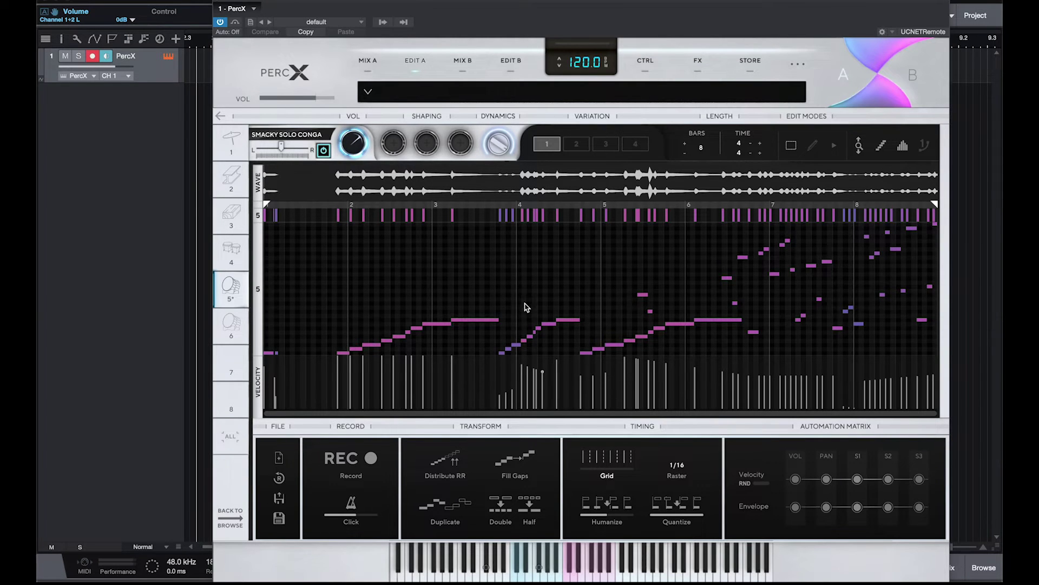
{"action": "mouse_move", "coordinate": [476, 385]}
{"action": "left_mouse_down"}
{"action": "mouse_move", "coordinate": [476, 352]}
{"action": "mouse_move", "coordinate": [466, 389]}
{"action": "mouse_move", "coordinate": [467, 370]}
{"action": "left_mouse_up"}
{"action": "left_click_drag", "start_coordinate": [557, 362], "coordinate": [557, 391]}
{"action": "key", "text": "ctrl+a"}
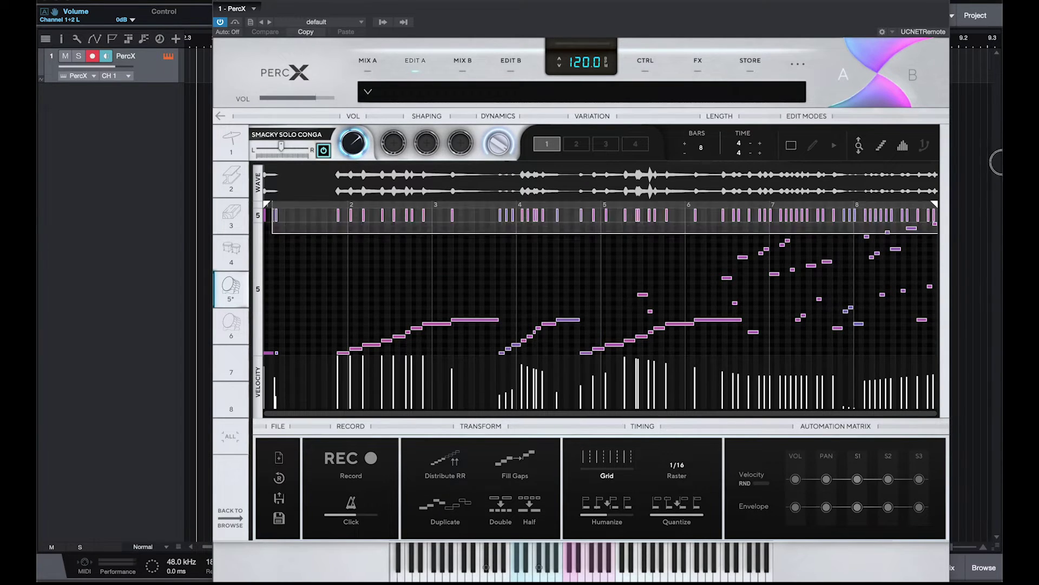
{"action": "left_click_drag", "start_coordinate": [634, 394], "coordinate": [639, 369]}
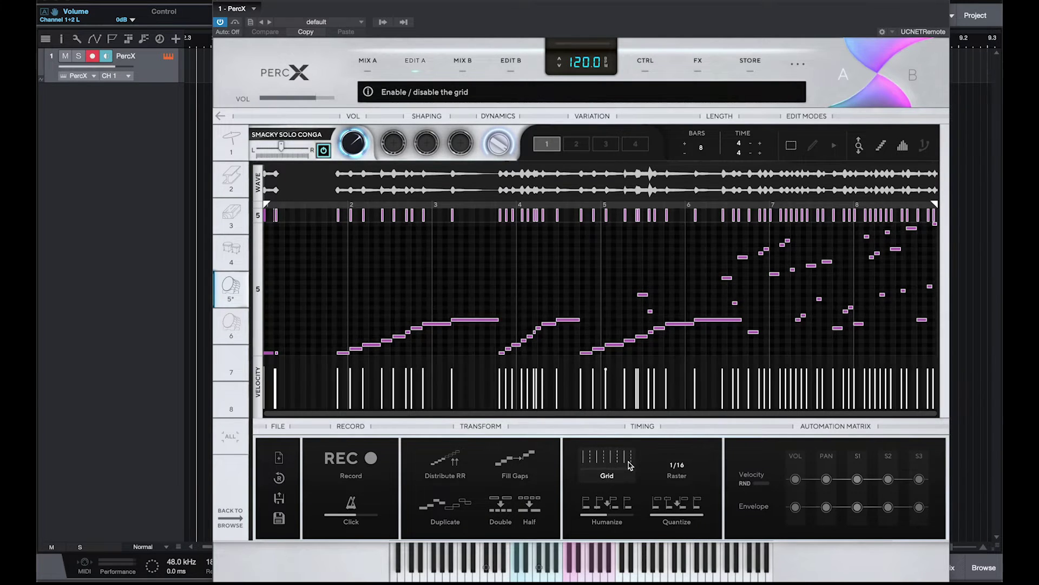
Try Humanize on the selected notes, lower the Quantize amount to about a third, and review the raster sizes
{"action": "left_click", "coordinate": [615, 514]}
{"action": "left_click", "coordinate": [670, 515]}
{"action": "left_click", "coordinate": [683, 470]}
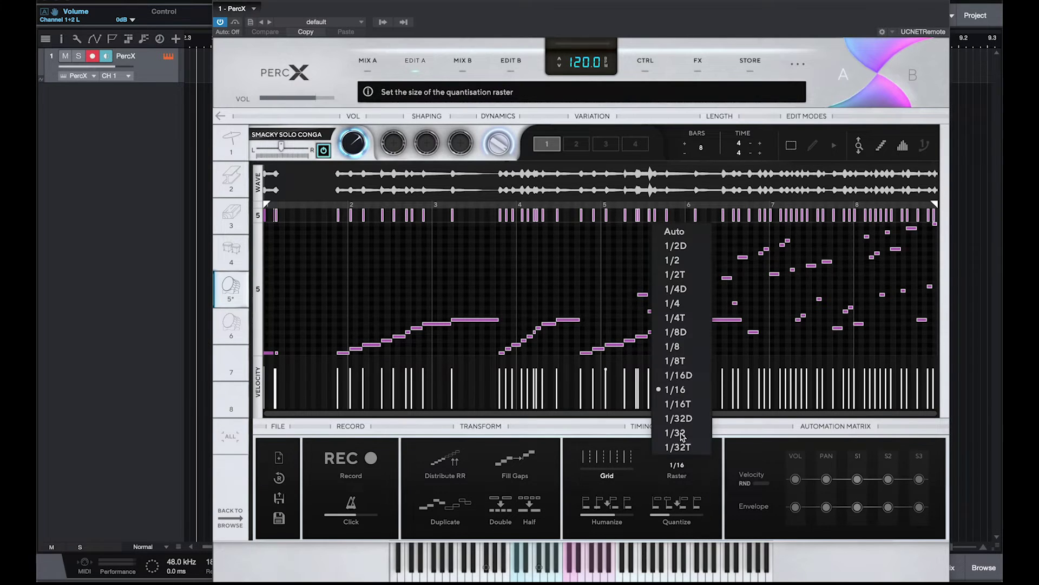
{"action": "left_click", "coordinate": [747, 499]}
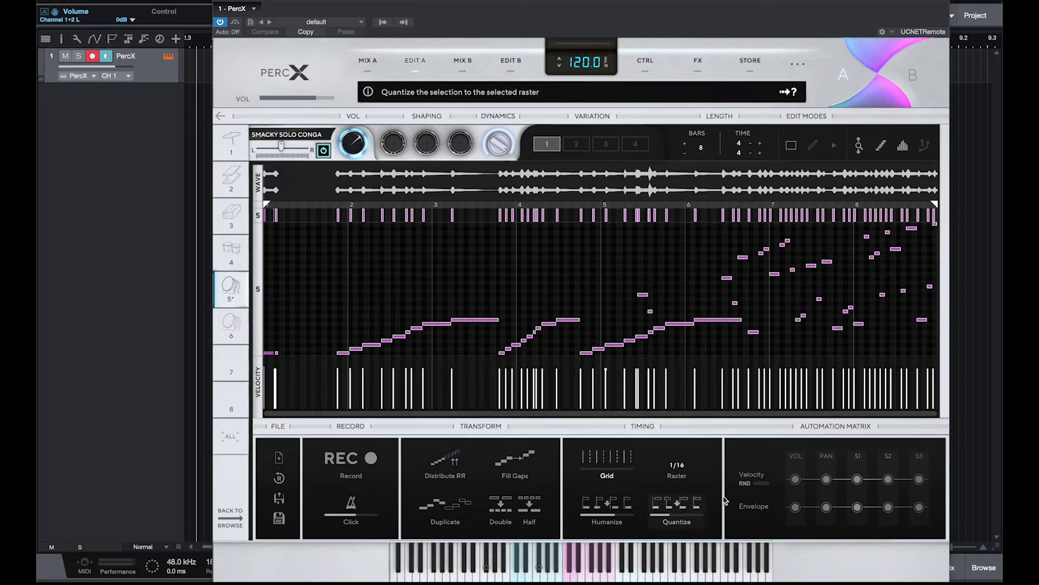
In the automation matrix, assign velocity to volume and pan, and the envelope to volume, pan and S1
{"action": "left_click_drag", "start_coordinate": [797, 486], "coordinate": [826, 470]}
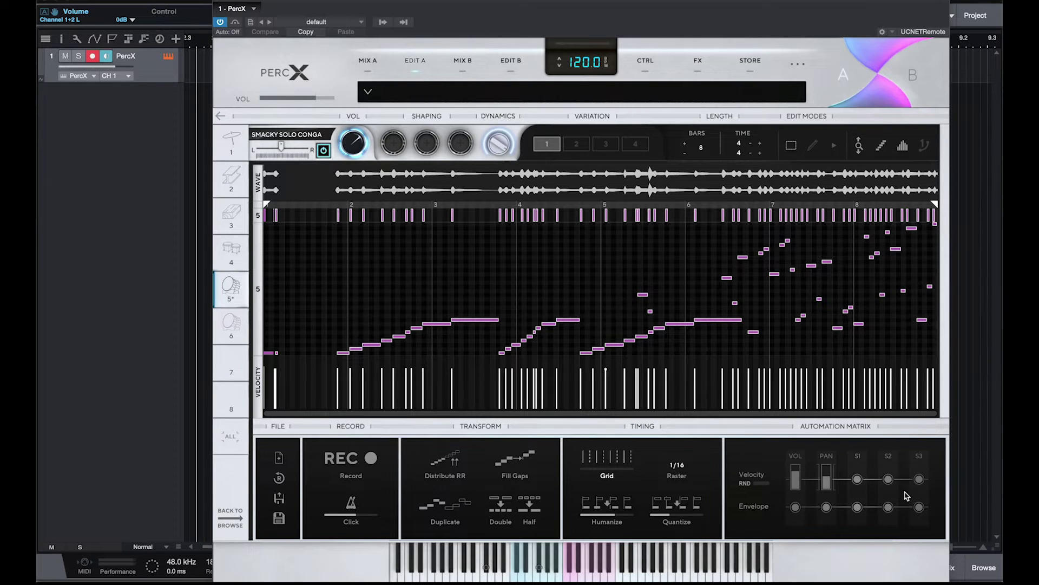
{"action": "left_click_drag", "start_coordinate": [795, 507], "coordinate": [829, 513]}
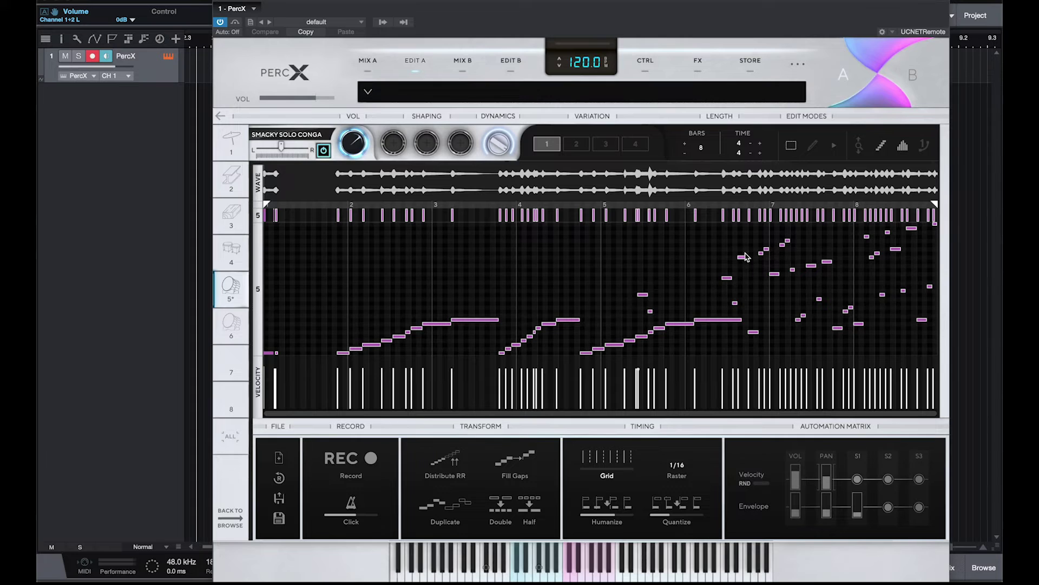
Toggle the display of the note, velocity and envelope lanes, and try the Dynamics knob, returning it to 1.00
{"action": "left_click", "coordinate": [903, 146]}
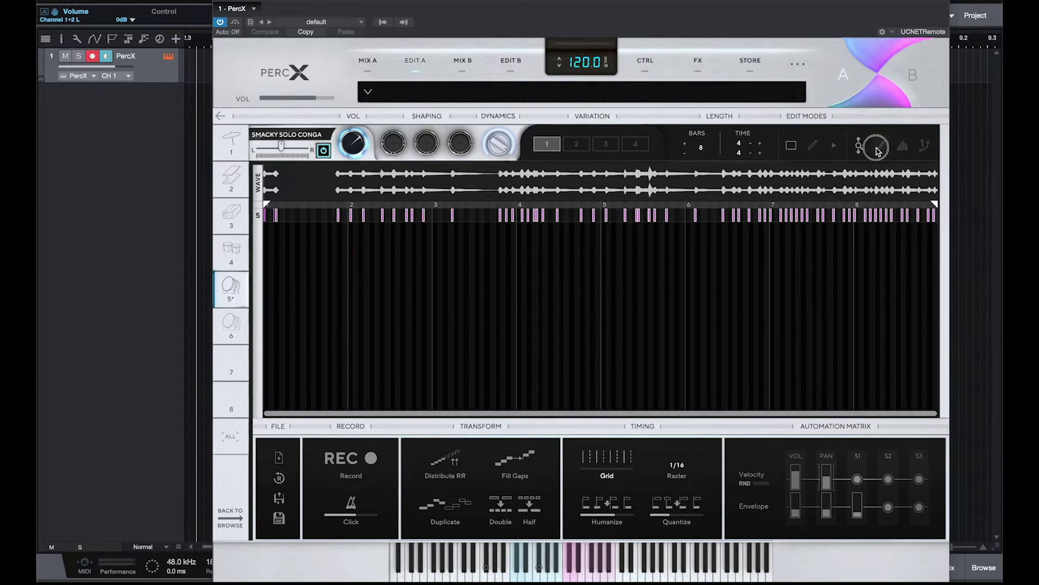
{"action": "left_click", "coordinate": [882, 148]}
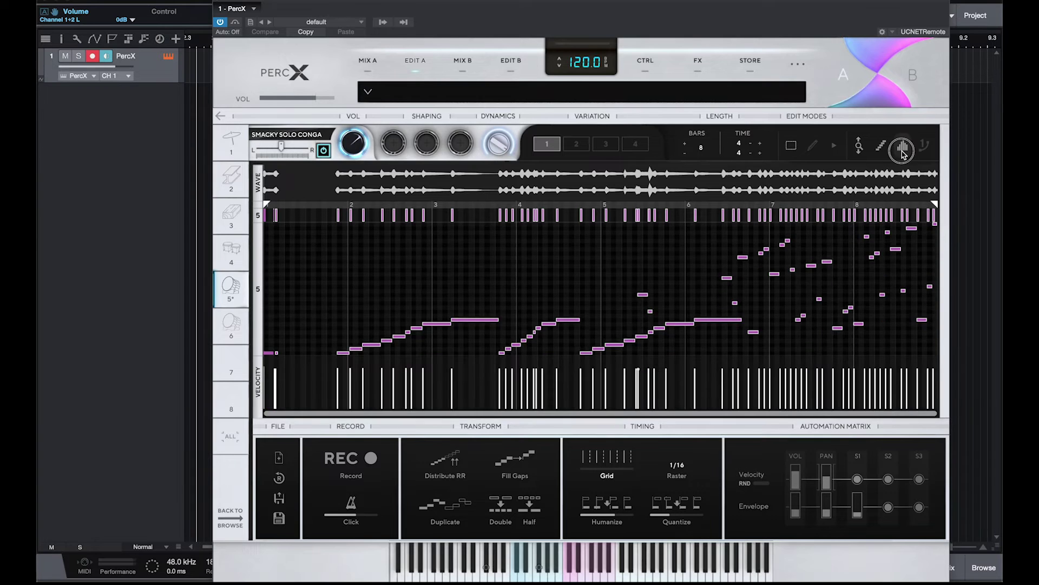
{"action": "left_click_drag", "start_coordinate": [490, 202], "coordinate": [495, 142]}
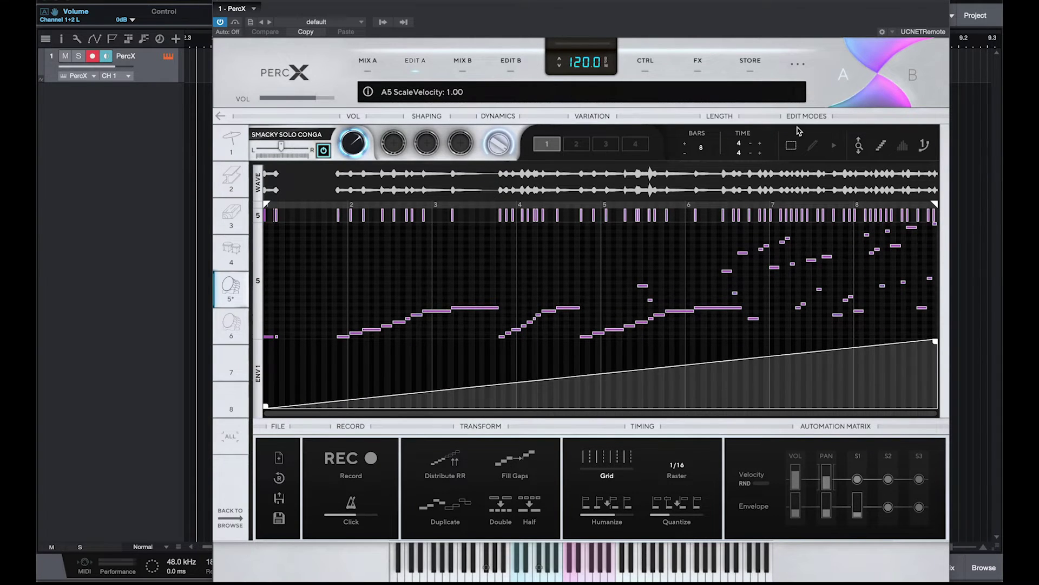
{"action": "left_click", "coordinate": [923, 146]}
{"action": "left_click", "coordinate": [903, 146]}
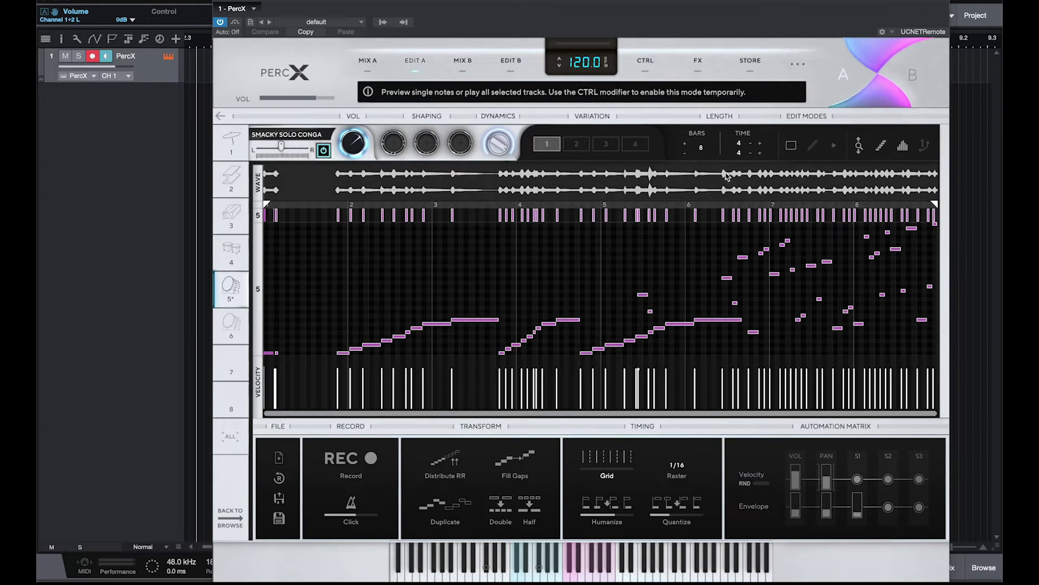
Redraw the note velocities as a curve rising to bar 5, falling to bar 7 and rising to the end
{"action": "mouse_move", "coordinate": [316, 401]}
{"action": "left_mouse_down"}
{"action": "mouse_move", "coordinate": [640, 420]}
{"action": "mouse_move", "coordinate": [661, 348]}
{"action": "mouse_move", "coordinate": [926, 447]}
{"action": "left_mouse_up"}
{"action": "left_click_drag", "start_coordinate": [818, 401], "coordinate": [933, 358]}
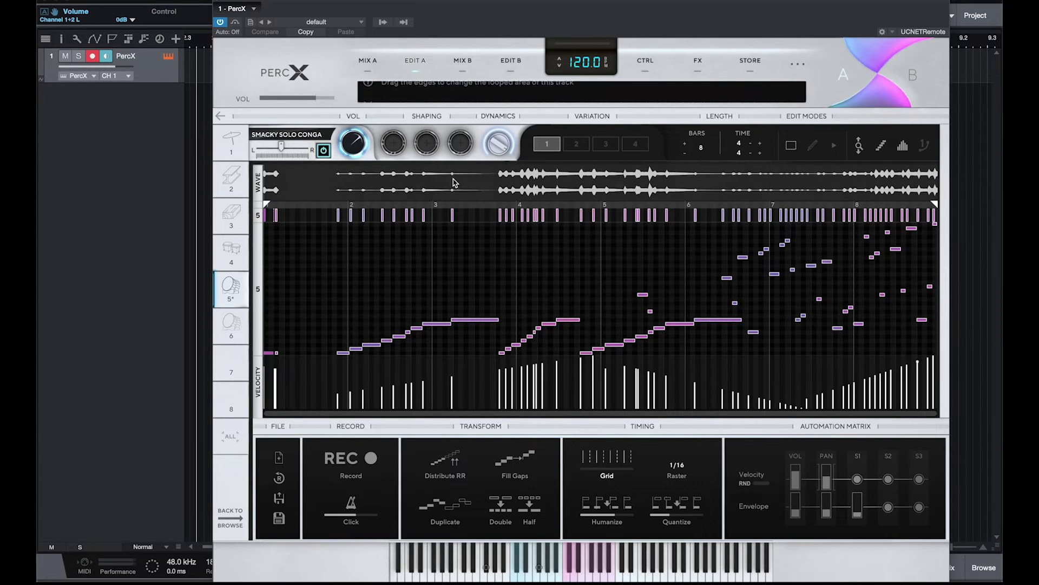
Reduce the conga track's velocity scale, set its gain to 9.4 and pan it slightly right
{"action": "left_click_drag", "start_coordinate": [499, 143], "coordinate": [453, 162]}
{"action": "left_click_drag", "start_coordinate": [348, 143], "coordinate": [346, 146]}
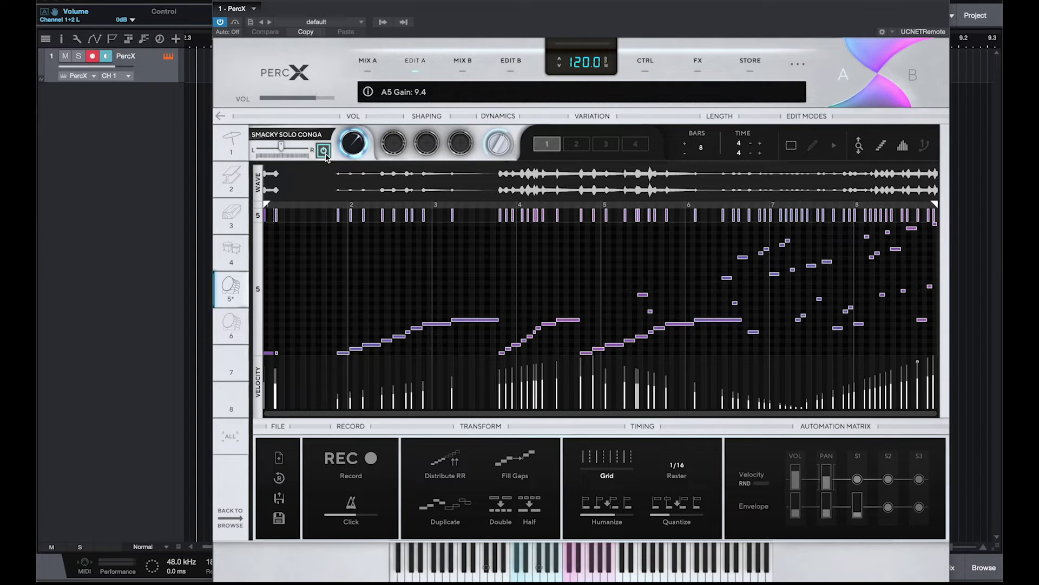
{"action": "left_click_drag", "start_coordinate": [287, 151], "coordinate": [290, 164]}
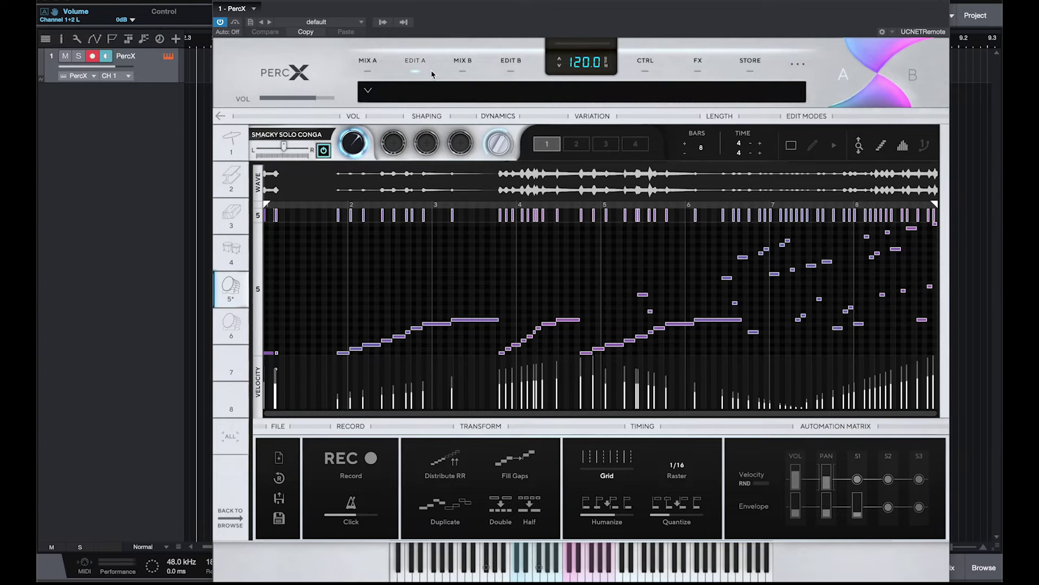
Review the mix A tracks, switch to mix B and load the Fallen Angel kit there
{"action": "left_click", "coordinate": [375, 64]}
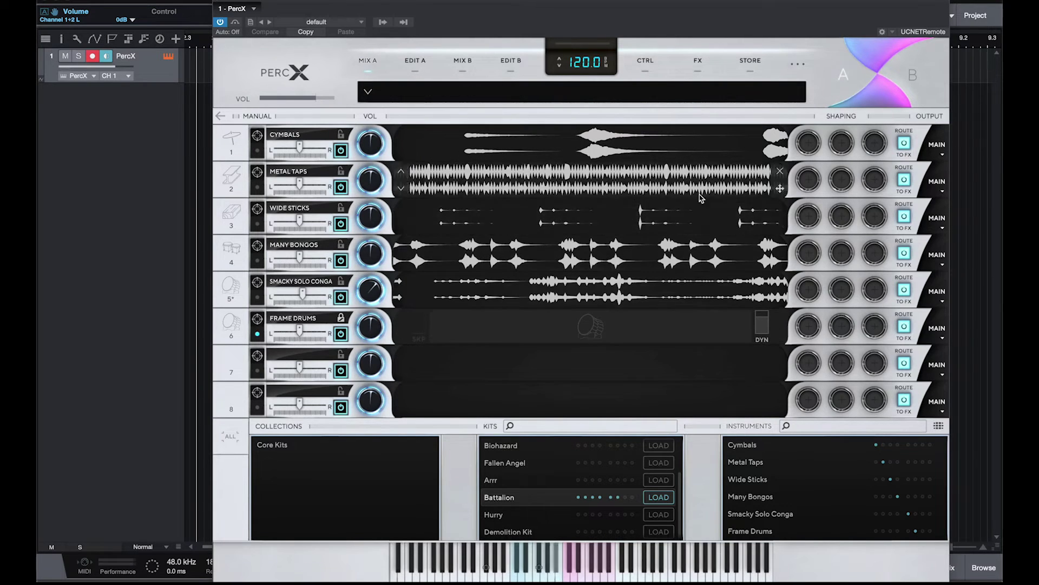
{"action": "left_click", "coordinate": [463, 61]}
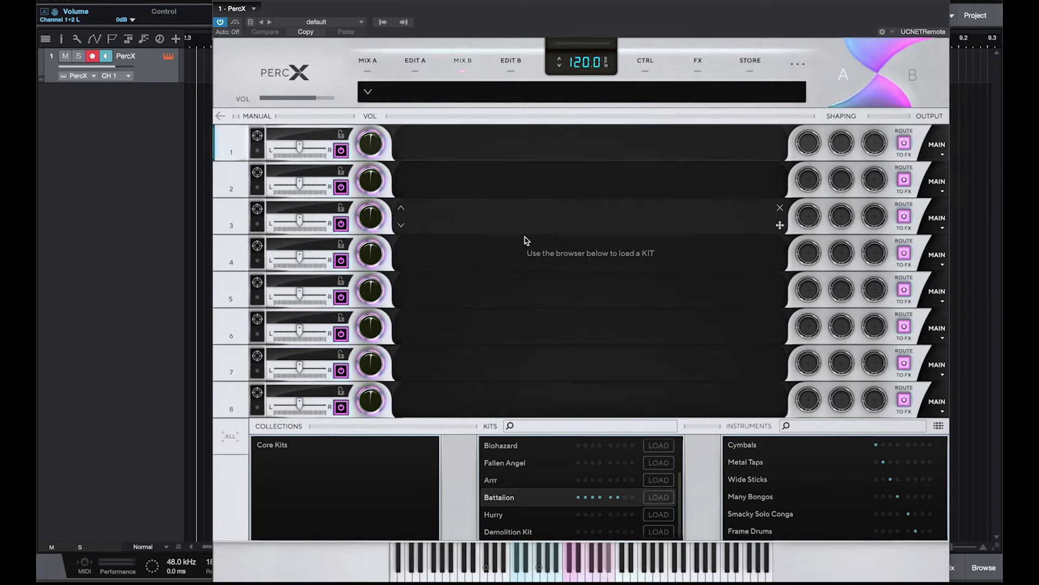
{"action": "left_click", "coordinate": [658, 462]}
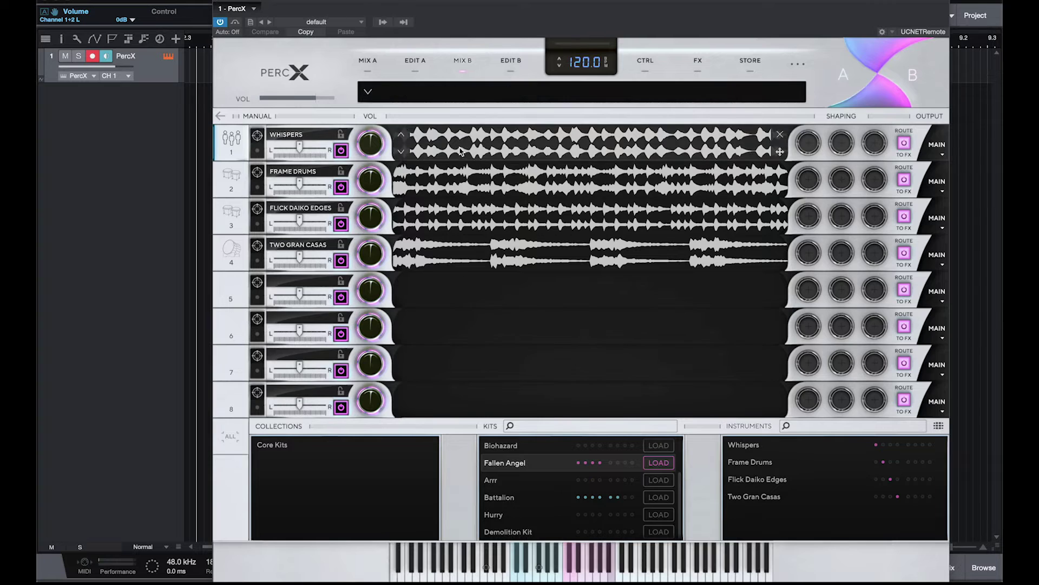
Look over the note editors of parts A and B and the page with the eight assignable controls
{"action": "left_click", "coordinate": [414, 61]}
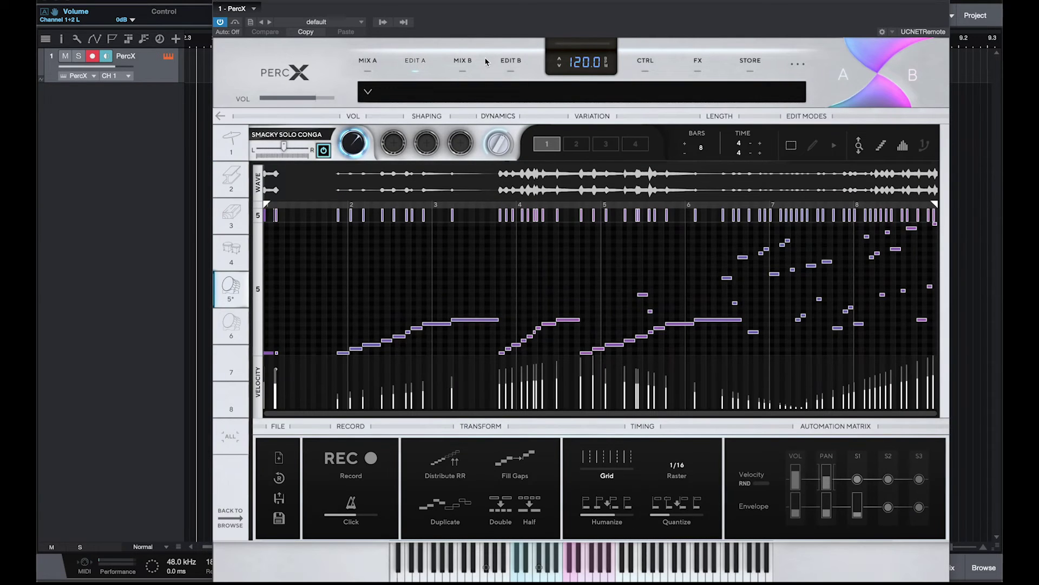
{"action": "left_click", "coordinate": [509, 62]}
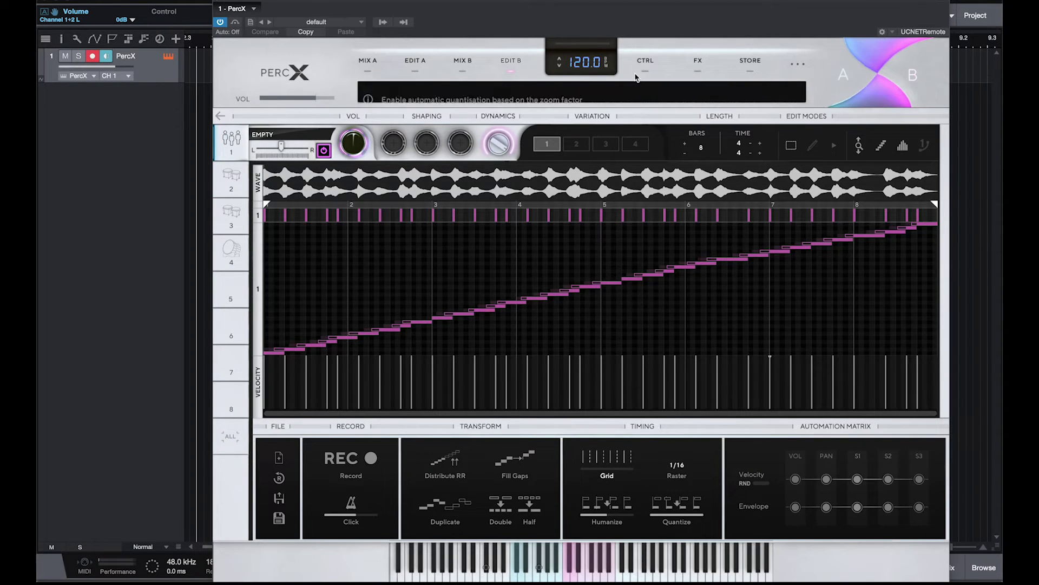
{"action": "left_click", "coordinate": [646, 62]}
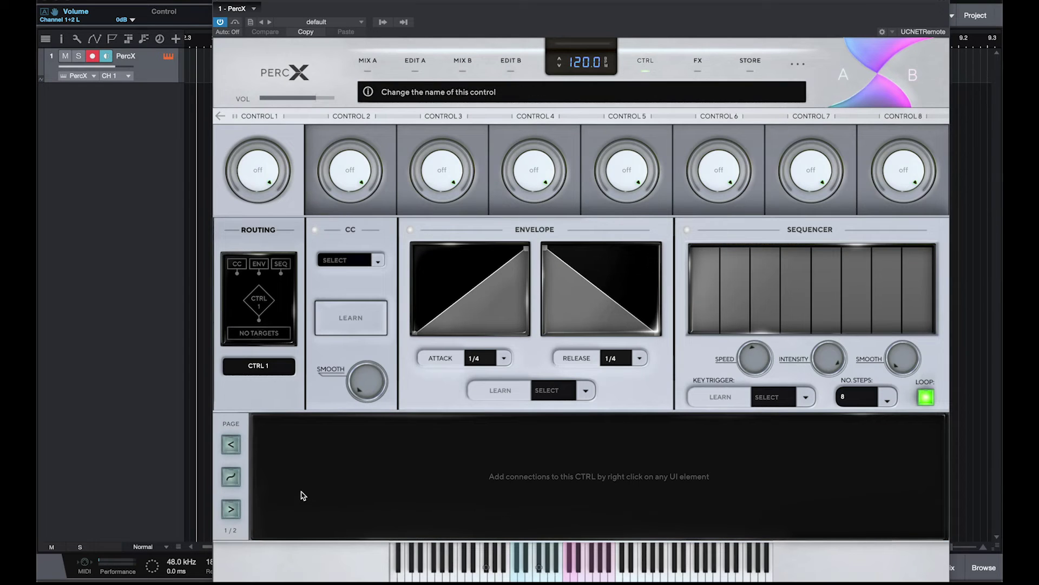
Connect the first shaping knob of mix A's Wide Sticks track to CTRL 1 and widen the connection to its full range
{"action": "left_click", "coordinate": [368, 61]}
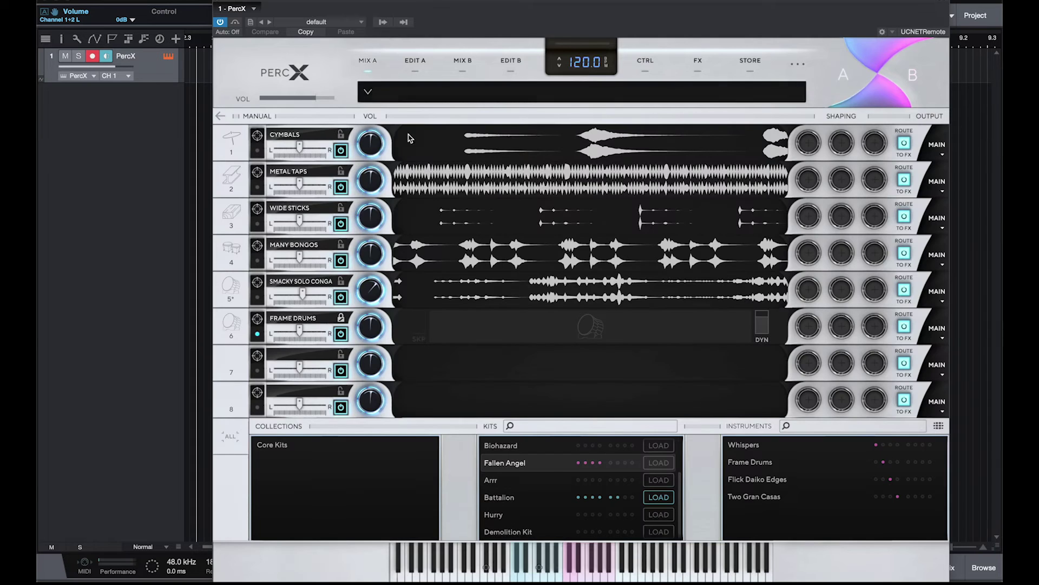
{"action": "right_click", "coordinate": [810, 216]}
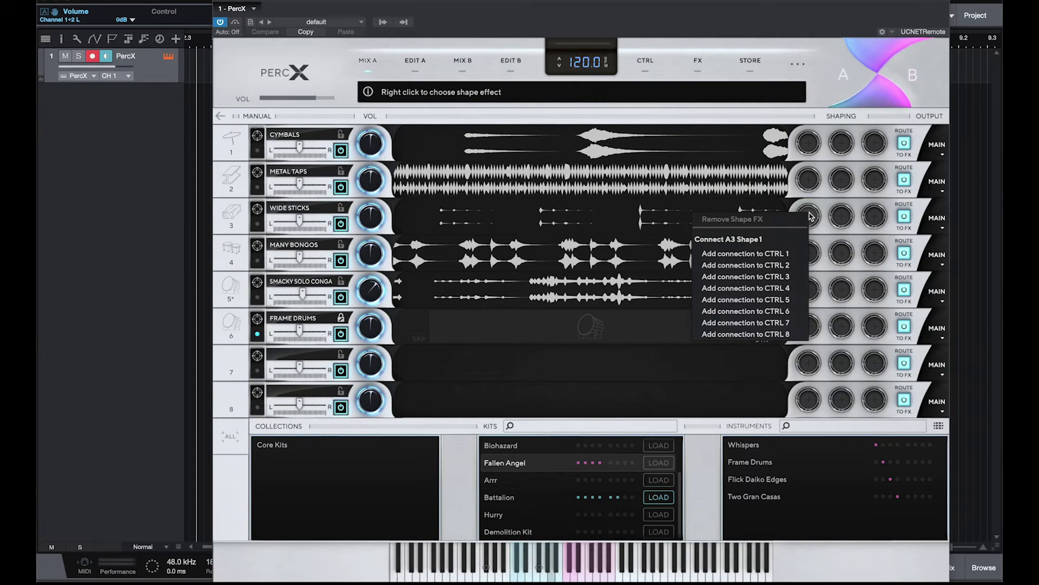
{"action": "left_click", "coordinate": [729, 255]}
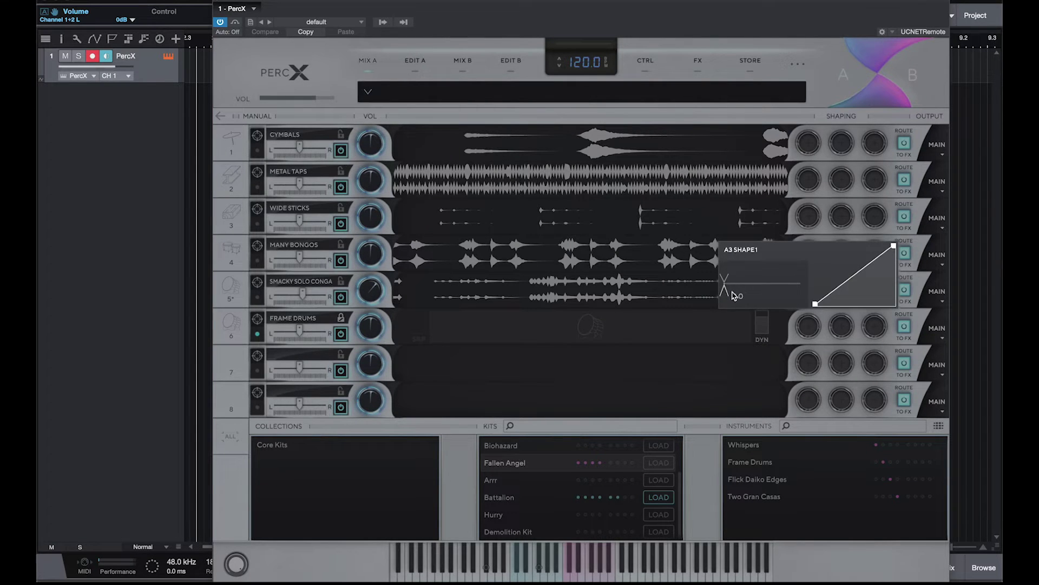
{"action": "left_click_drag", "start_coordinate": [734, 296], "coordinate": [800, 285]}
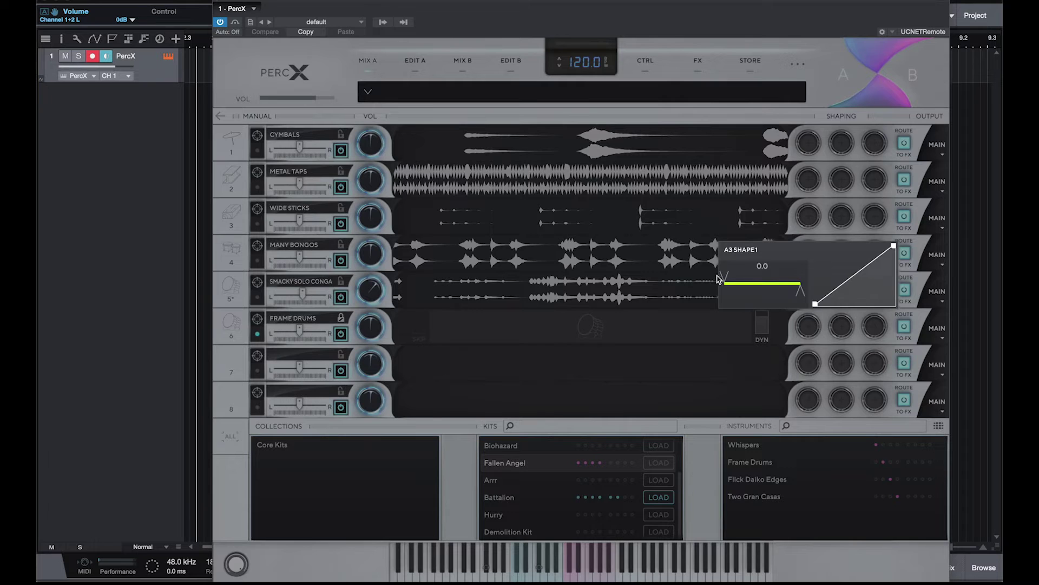
Try CTRL 1's main and Smooth knobs, draw uneven sequencer step heights, and bend its envelope's attack and release lines downward
{"action": "left_click", "coordinate": [648, 63]}
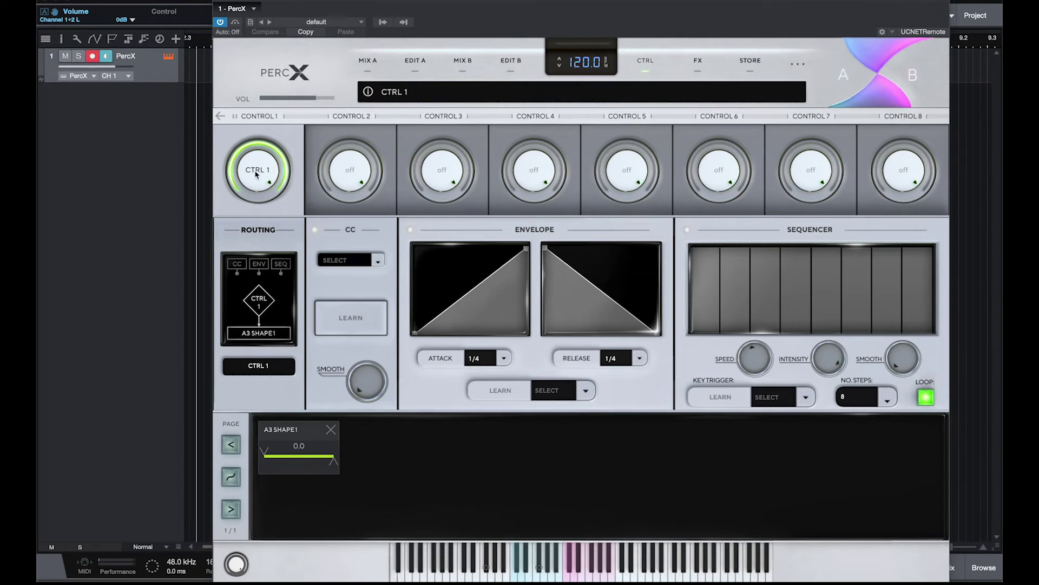
{"action": "mouse_move", "coordinate": [256, 173]}
{"action": "left_mouse_down"}
{"action": "mouse_move", "coordinate": [241, 206]}
{"action": "mouse_move", "coordinate": [249, 154]}
{"action": "left_mouse_up"}
{"action": "mouse_move", "coordinate": [707, 307]}
{"action": "left_mouse_down"}
{"action": "mouse_move", "coordinate": [871, 260]}
{"action": "mouse_move", "coordinate": [915, 296]}
{"action": "mouse_move", "coordinate": [728, 269]}
{"action": "left_mouse_up"}
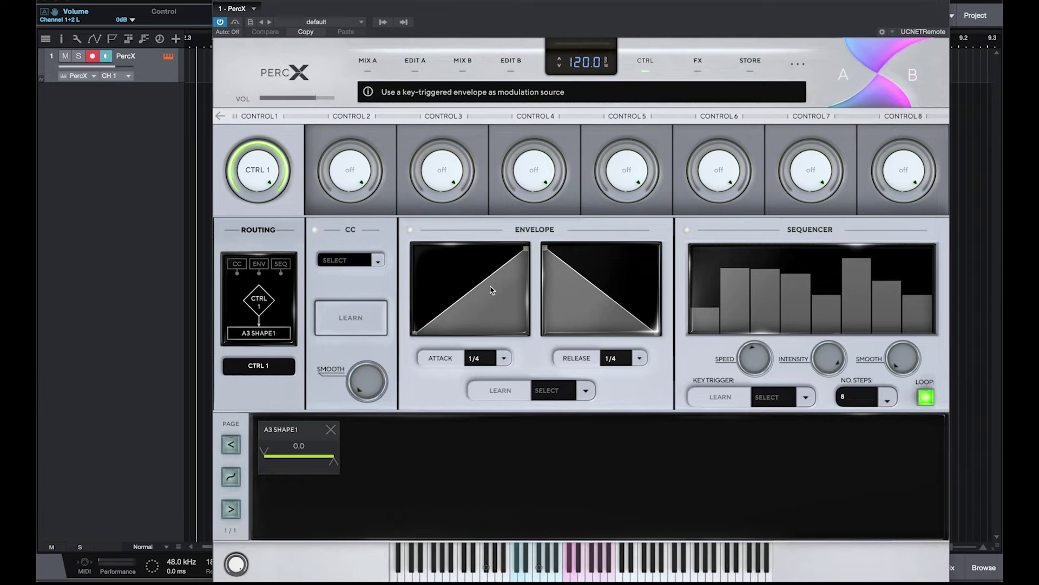
{"action": "left_click_drag", "start_coordinate": [480, 287], "coordinate": [507, 289]}
{"action": "mouse_move", "coordinate": [589, 292]}
{"action": "left_mouse_down"}
{"action": "mouse_move", "coordinate": [576, 307]}
{"action": "mouse_move", "coordinate": [599, 302]}
{"action": "left_mouse_up"}
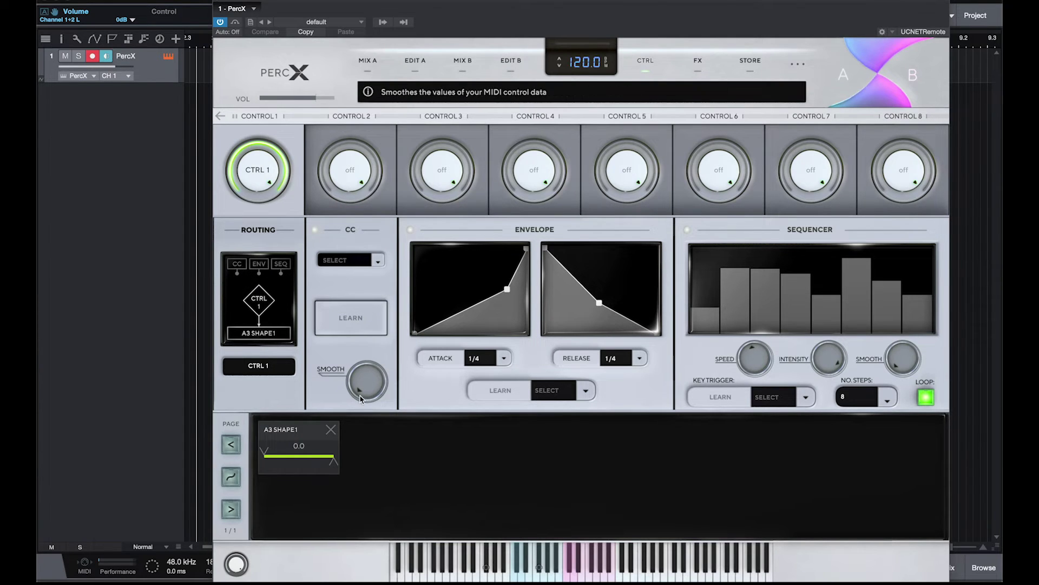
{"action": "left_click_drag", "start_coordinate": [359, 398], "coordinate": [379, 341]}
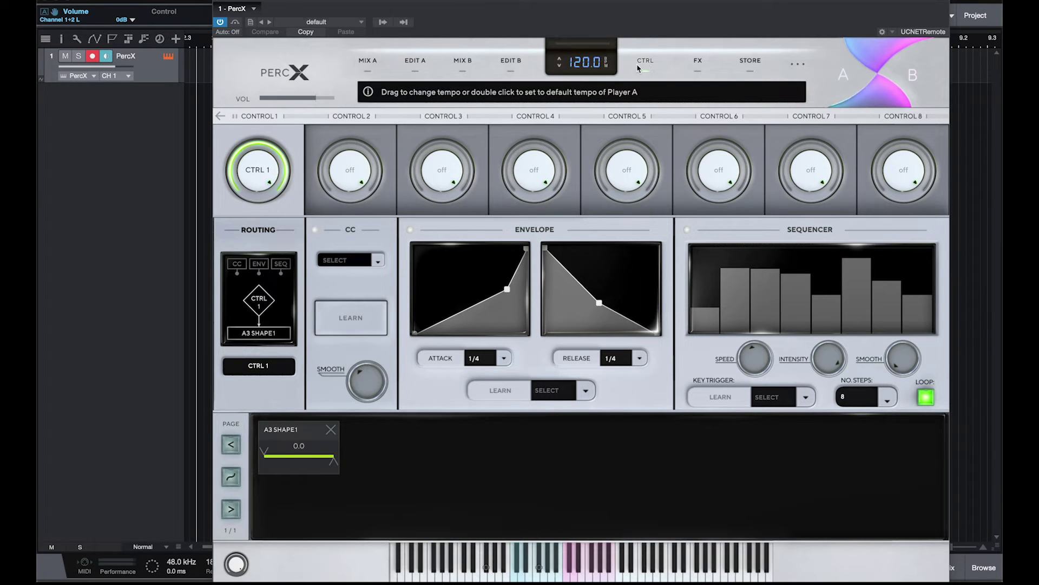
Fill part A's four effect slots with ants, vinyl, filter and 3D, and adjust the filter's inner knob
{"action": "left_click", "coordinate": [698, 63]}
{"action": "left_click", "coordinate": [294, 196]}
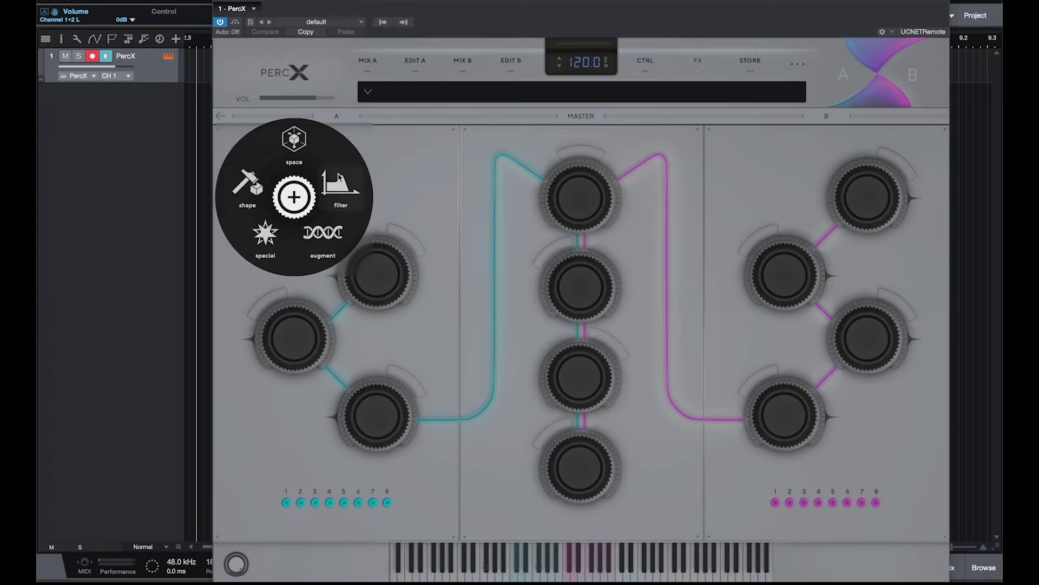
{"action": "left_click", "coordinate": [252, 189]}
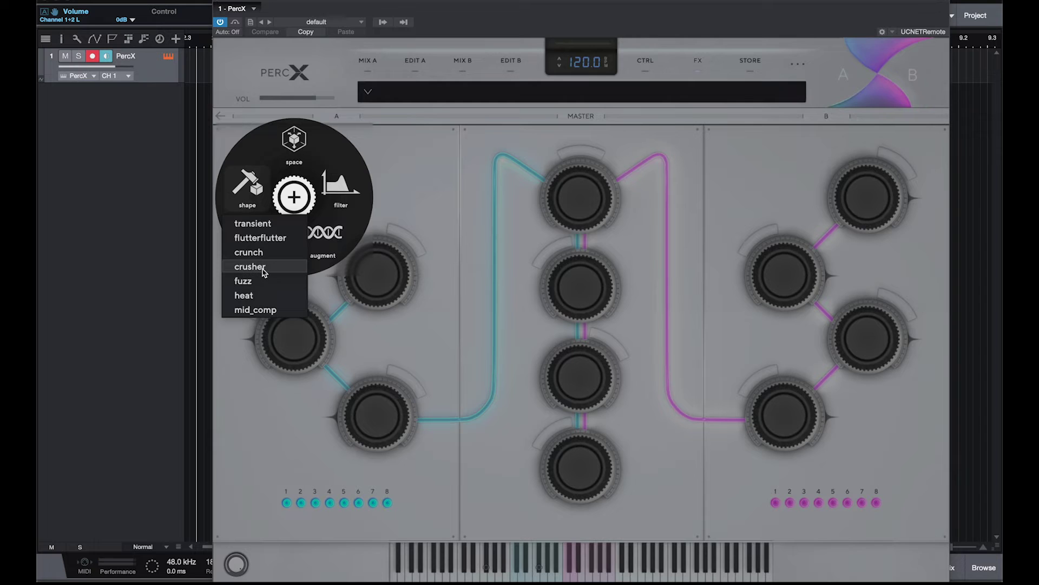
{"action": "mouse_move", "coordinate": [295, 142]}
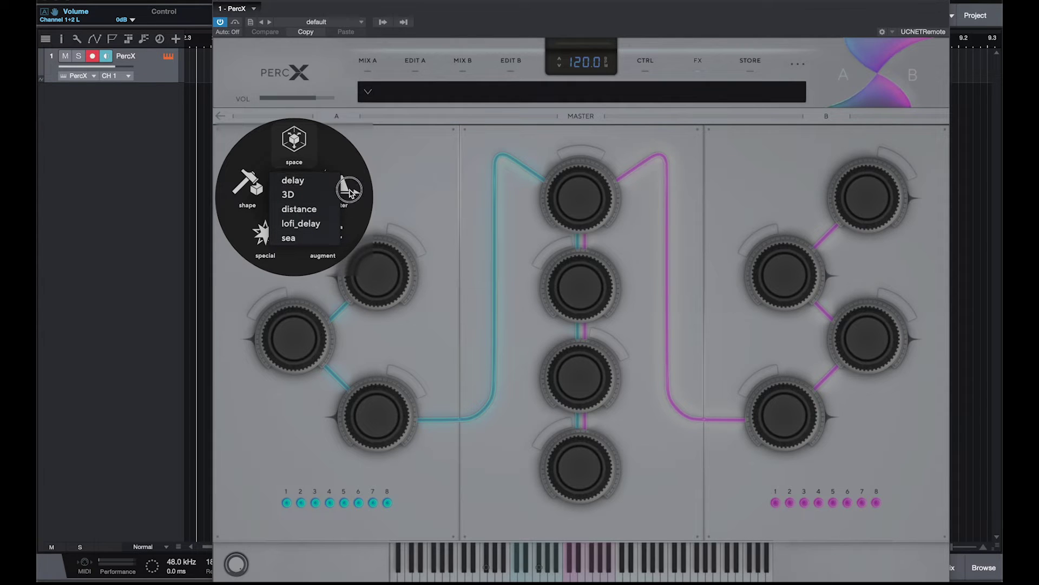
{"action": "mouse_move", "coordinate": [349, 192]}
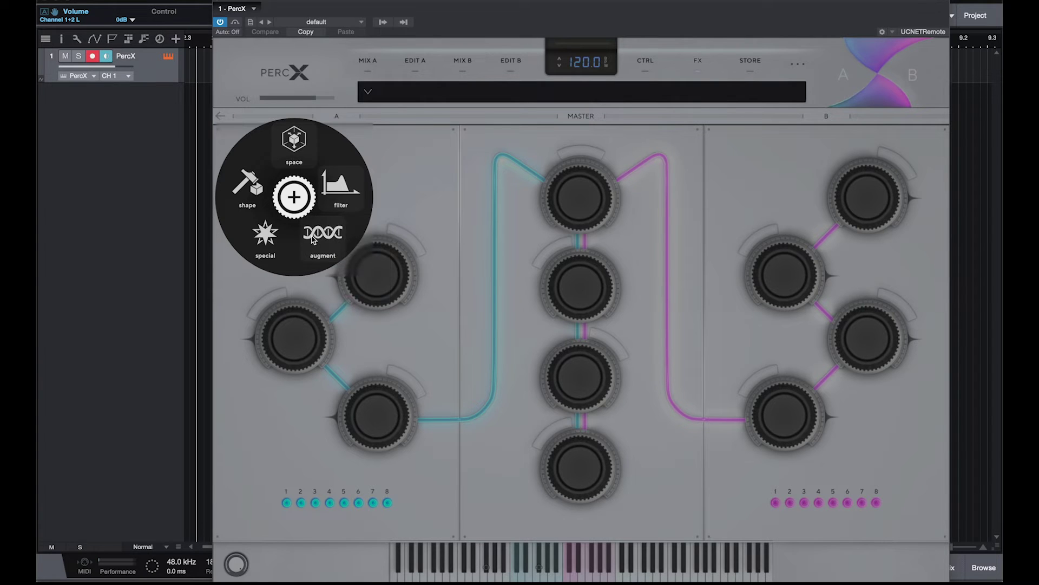
{"action": "mouse_move", "coordinate": [322, 234]}
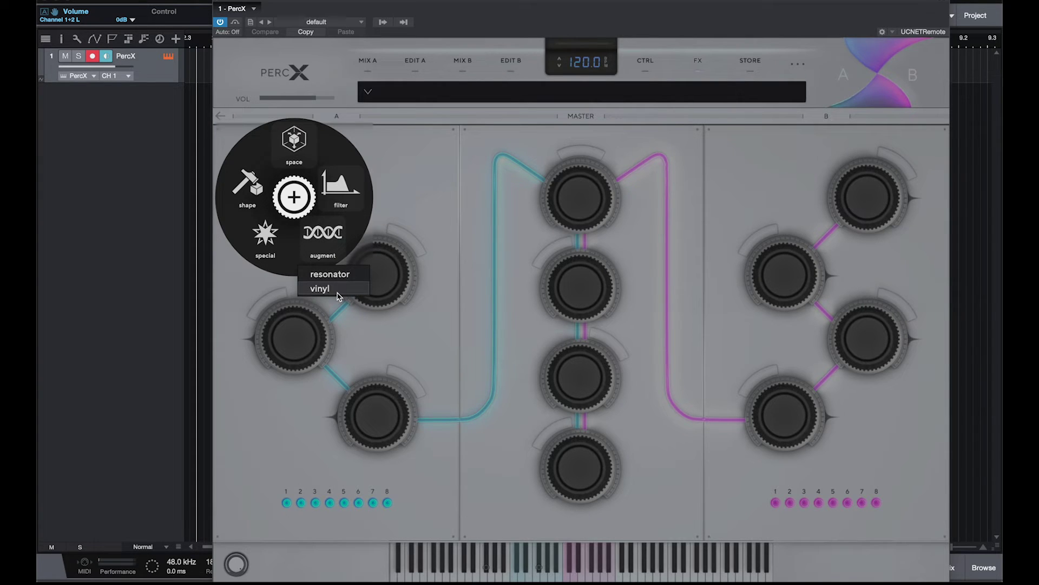
{"action": "mouse_move", "coordinate": [280, 243]}
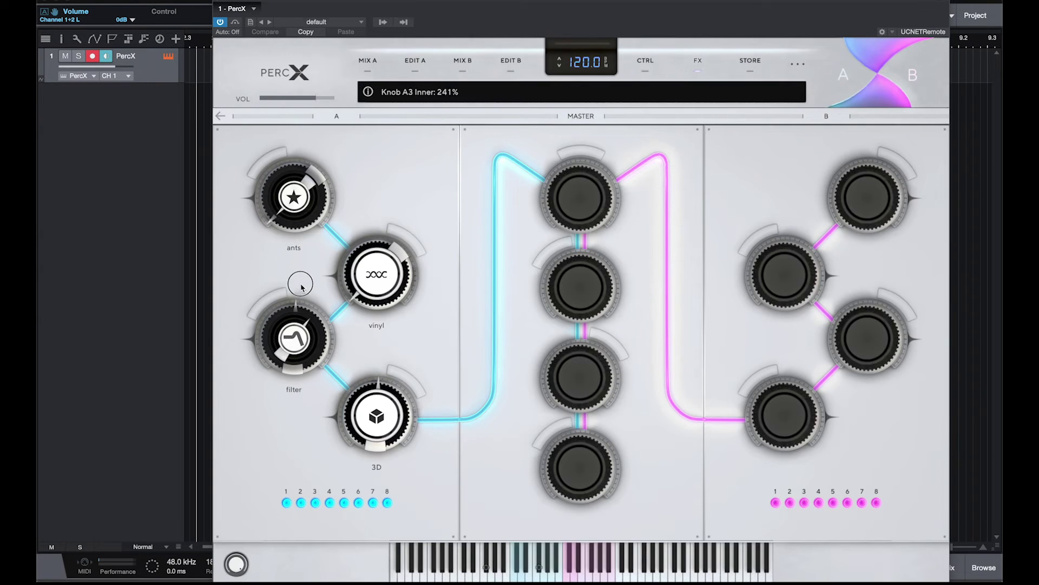
{"action": "left_click_drag", "start_coordinate": [295, 346], "coordinate": [304, 287]}
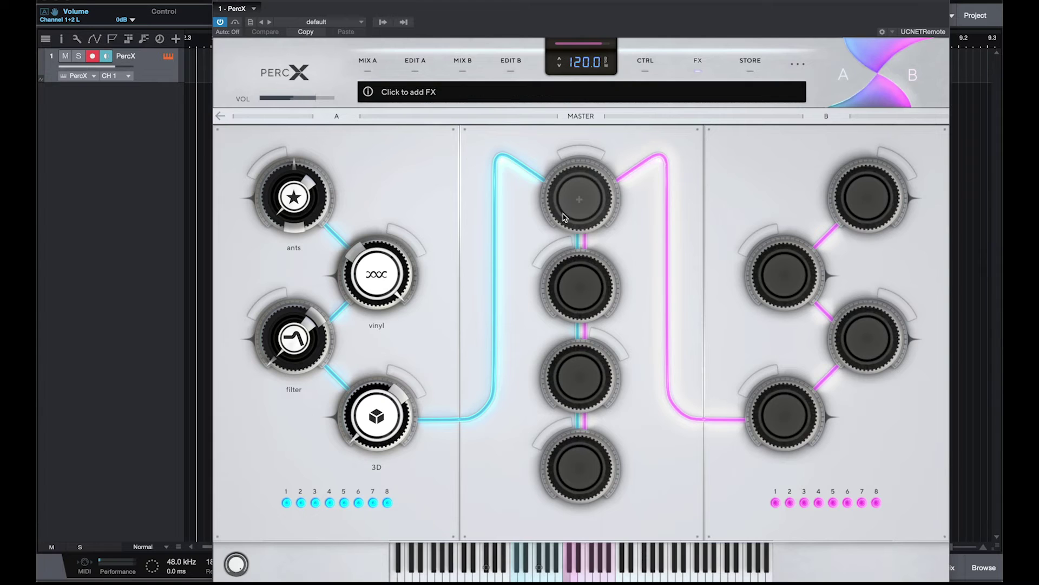
Add a filter effect to the first master slot and sweep its inner knob
{"action": "left_click", "coordinate": [579, 201]}
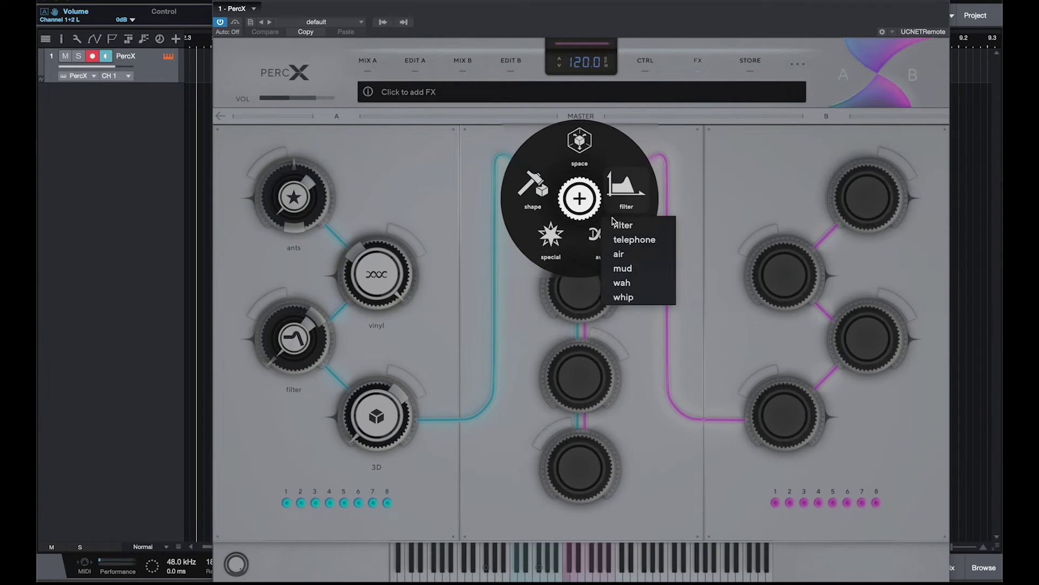
{"action": "left_click", "coordinate": [620, 224]}
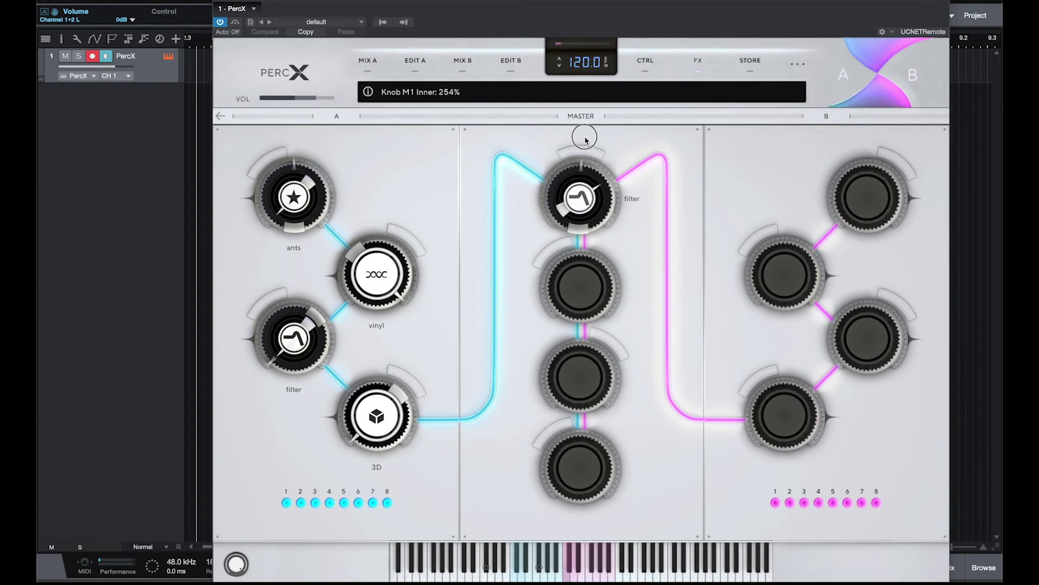
{"action": "left_click_drag", "start_coordinate": [578, 201], "coordinate": [591, 183]}
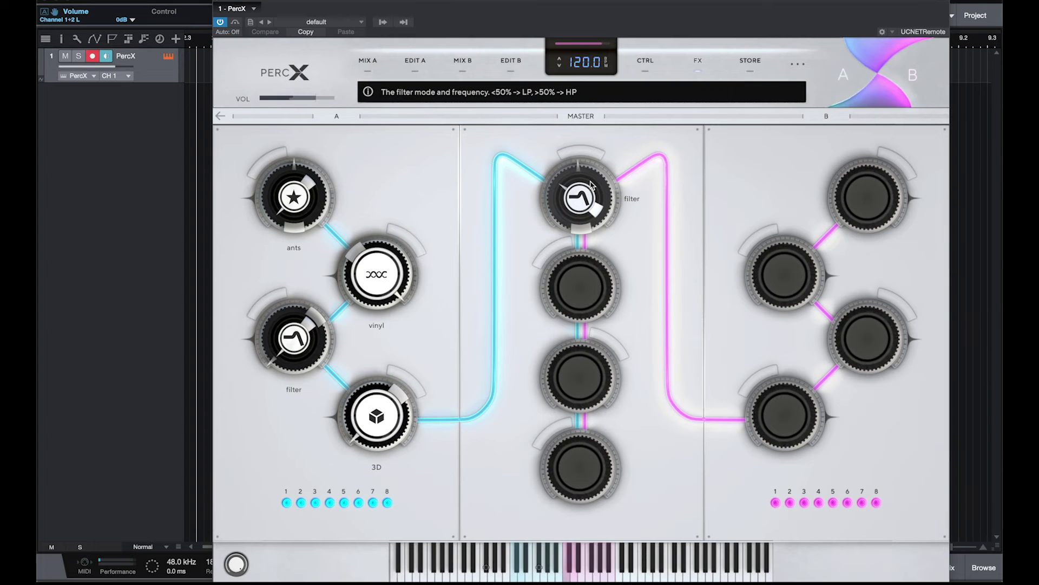
Browse the store's Cinematic Rhythms collection and preview the Angel, Bionic, Blacksmith and Lacrimosa kits
{"action": "left_click", "coordinate": [749, 63]}
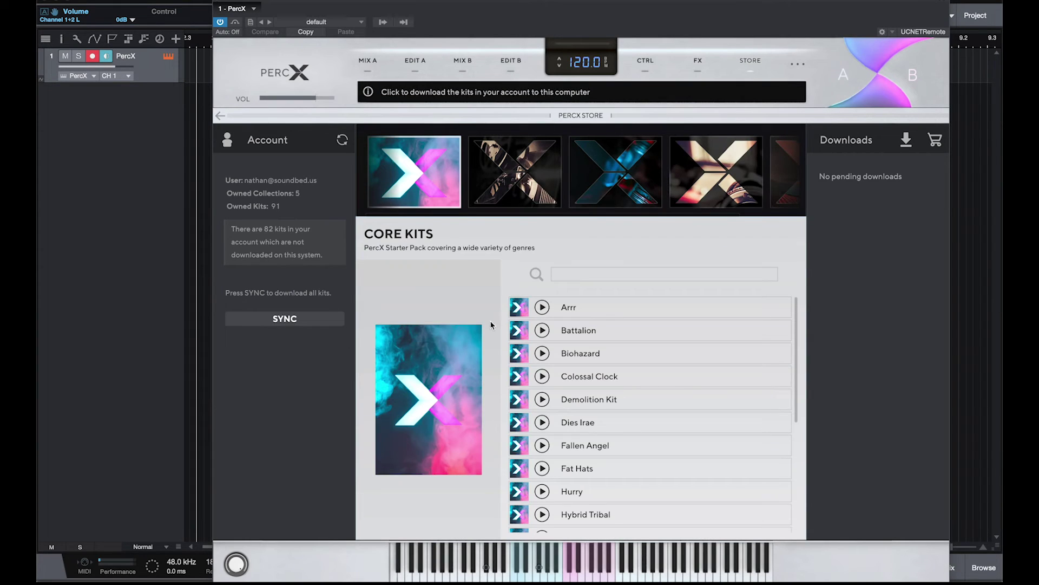
{"action": "left_click", "coordinate": [495, 185]}
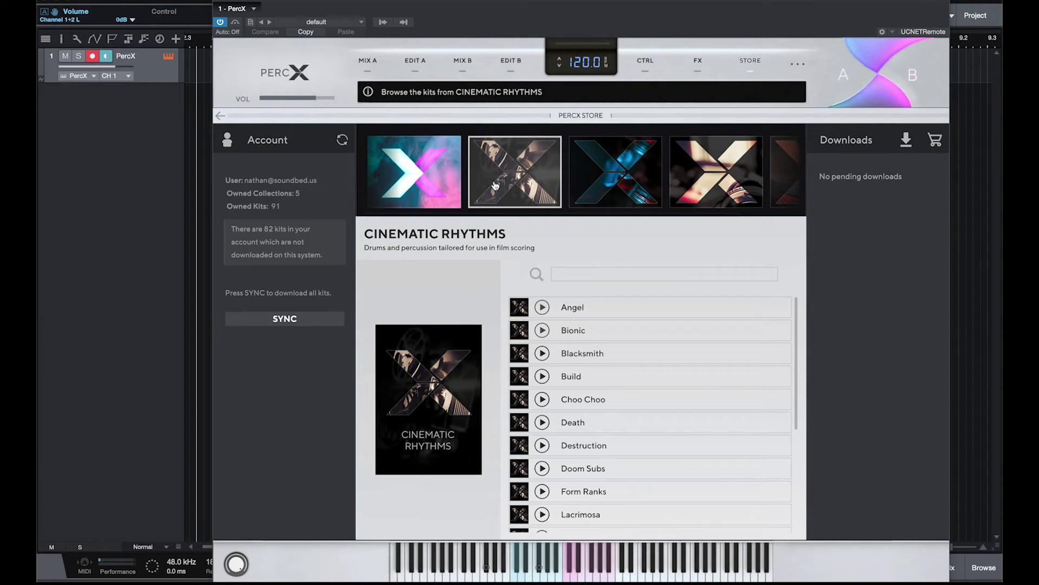
{"action": "left_click", "coordinate": [547, 309]}
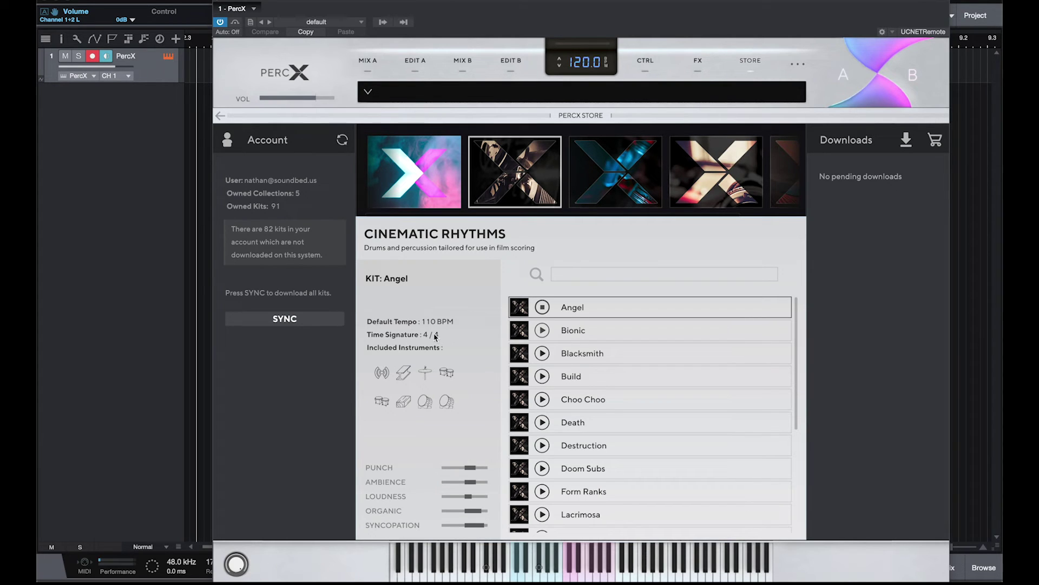
{"action": "left_click", "coordinate": [543, 331]}
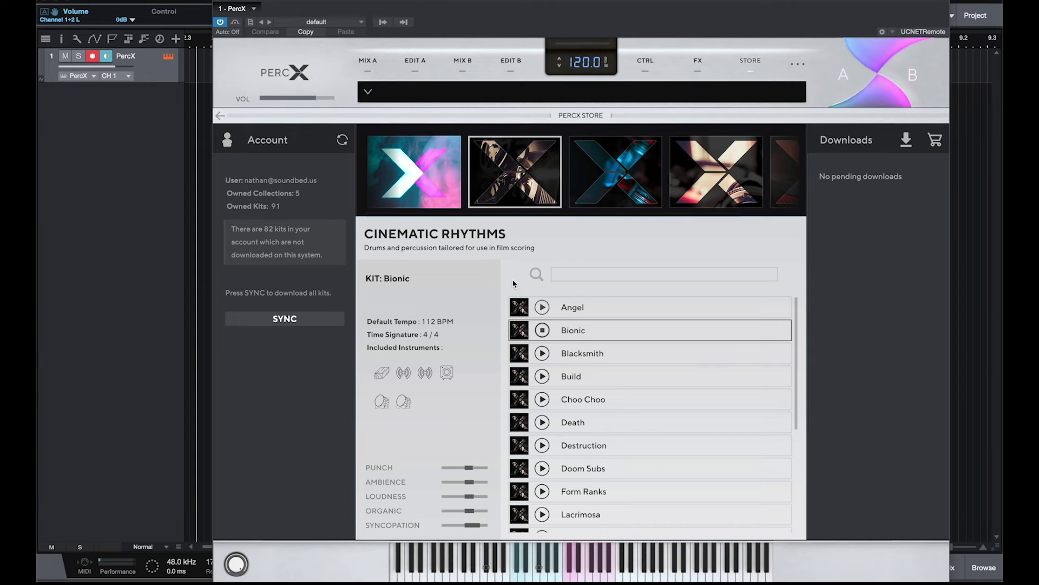
{"action": "left_click", "coordinate": [552, 362]}
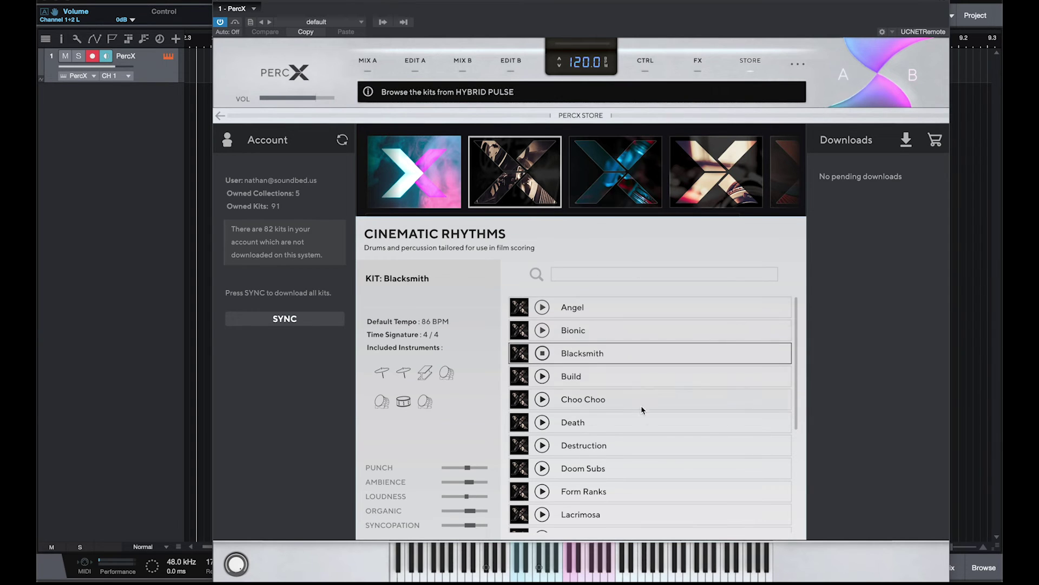
{"action": "scroll", "coordinate": [647, 423], "scroll_direction": "down", "scroll_amount": 4}
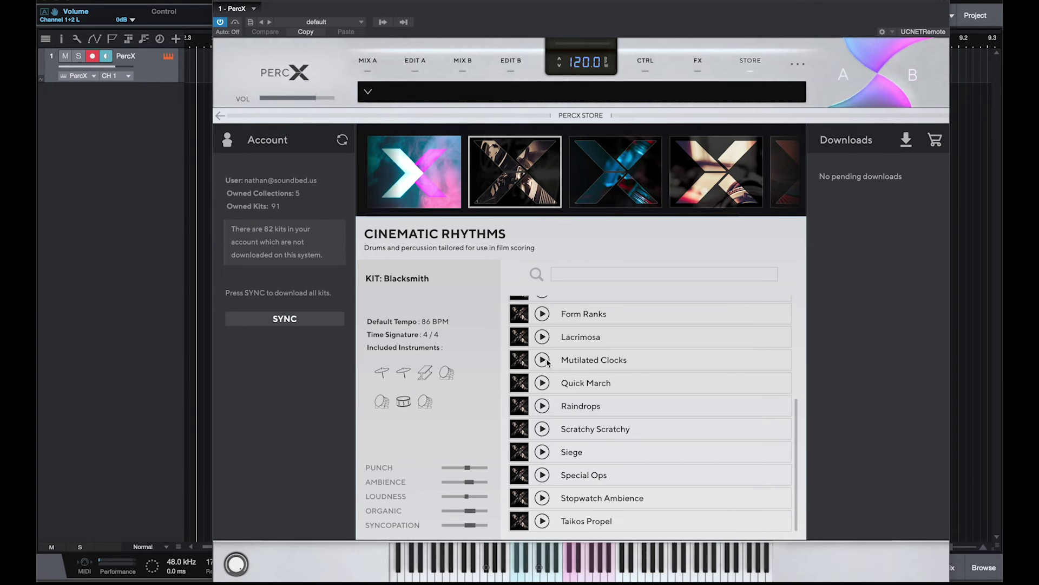
{"action": "left_click", "coordinate": [542, 339]}
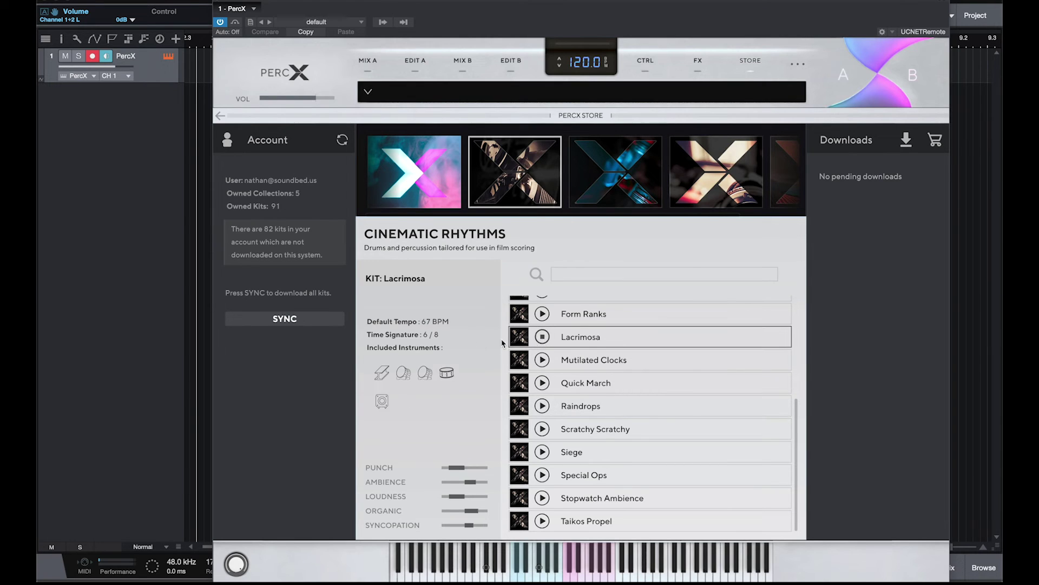
Preview the Meltdown, Tripzilla and Tension kits of the Hybrid Pulse collection and open the Producer Essentials collection
{"action": "left_click", "coordinate": [621, 187]}
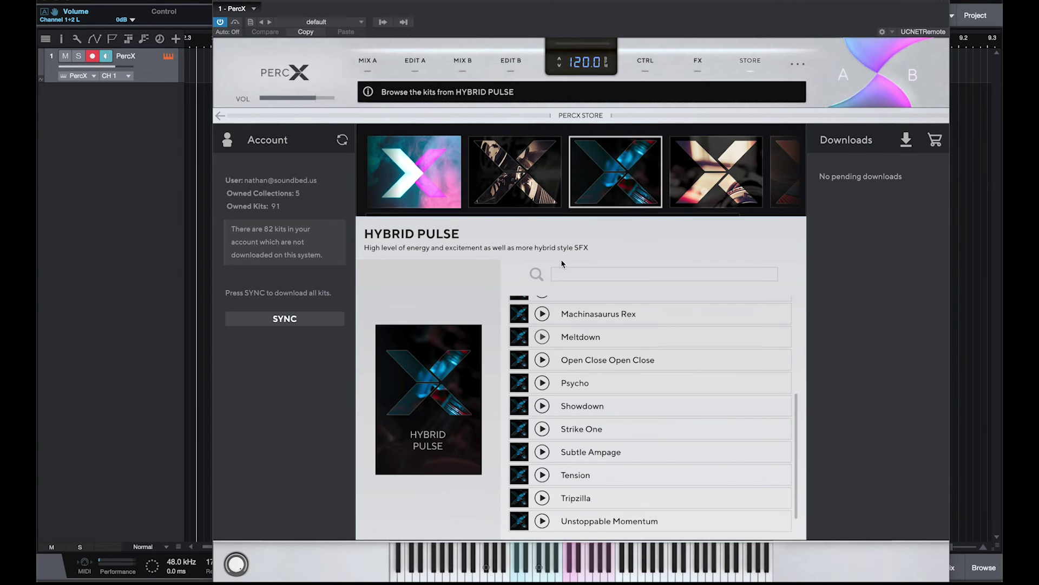
{"action": "left_click", "coordinate": [542, 337]}
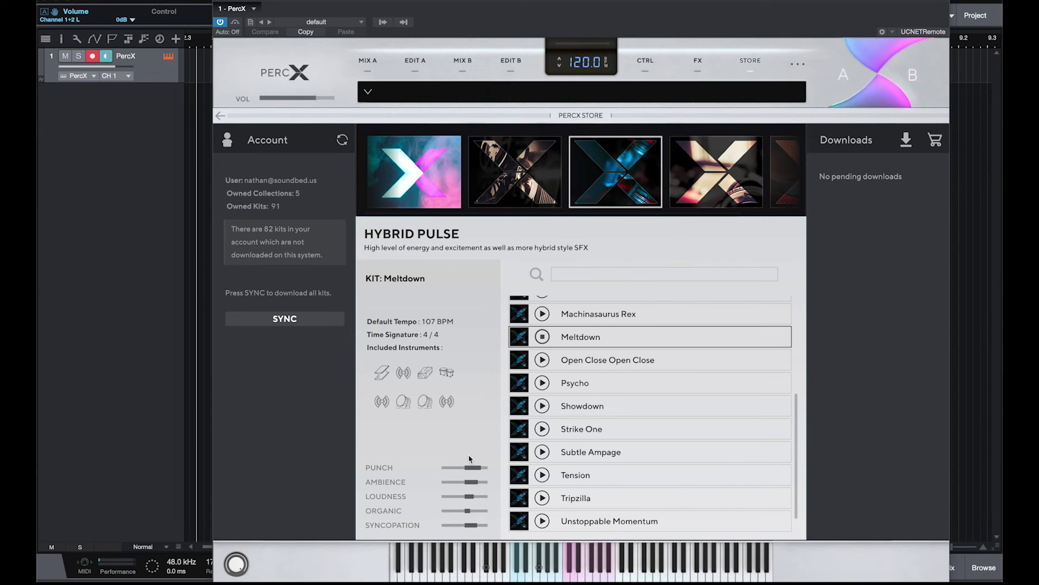
{"action": "left_click", "coordinate": [723, 185]}
{"action": "left_click", "coordinate": [656, 175]}
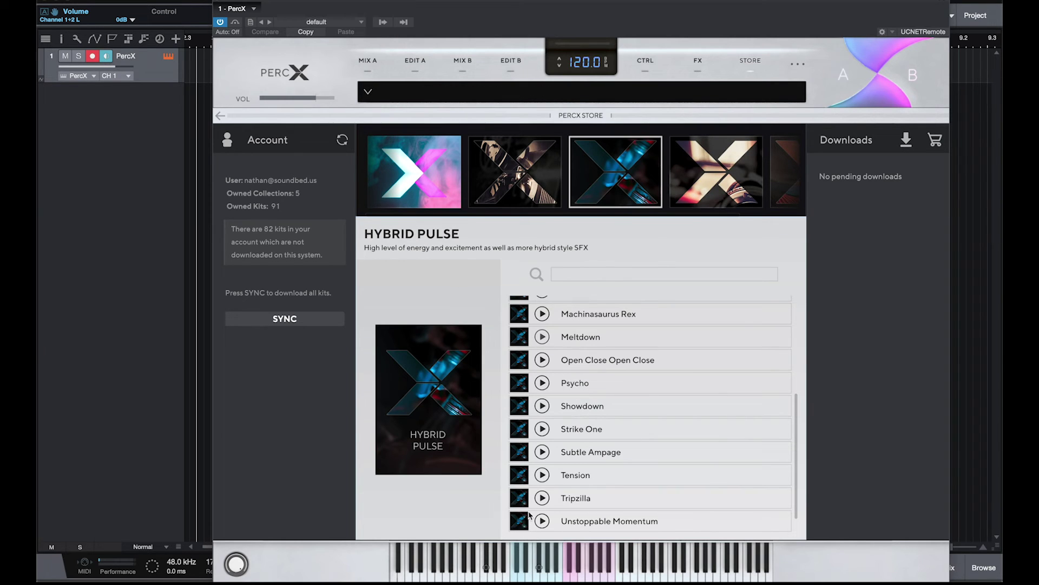
{"action": "left_click", "coordinate": [544, 499]}
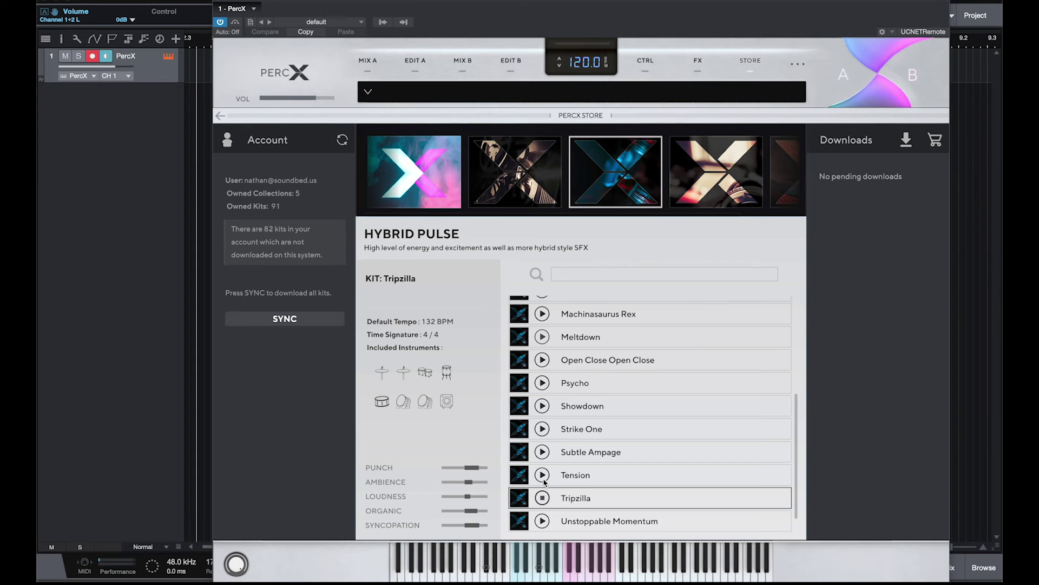
{"action": "left_click", "coordinate": [543, 475]}
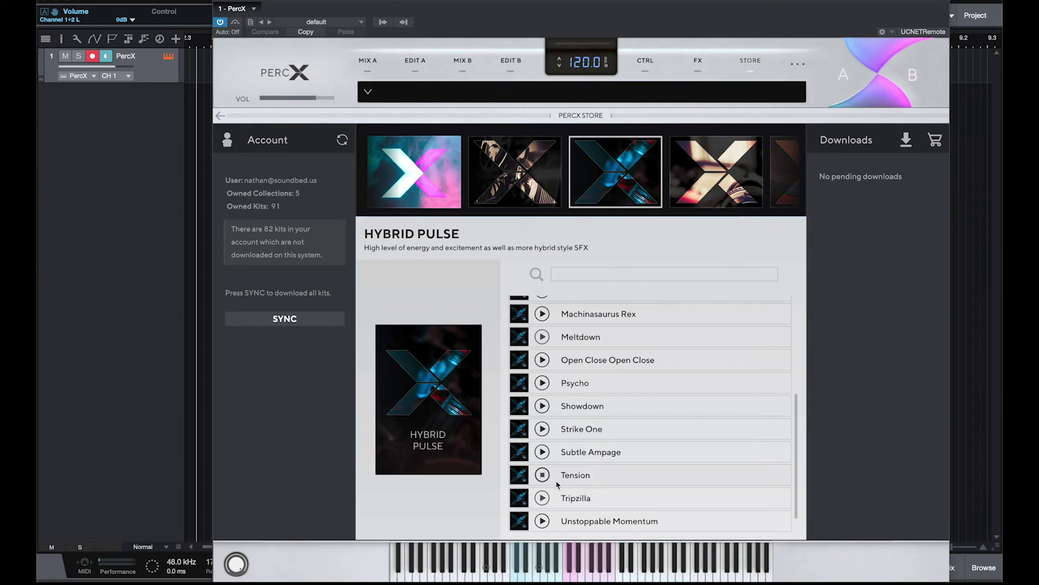
{"action": "left_click", "coordinate": [586, 480]}
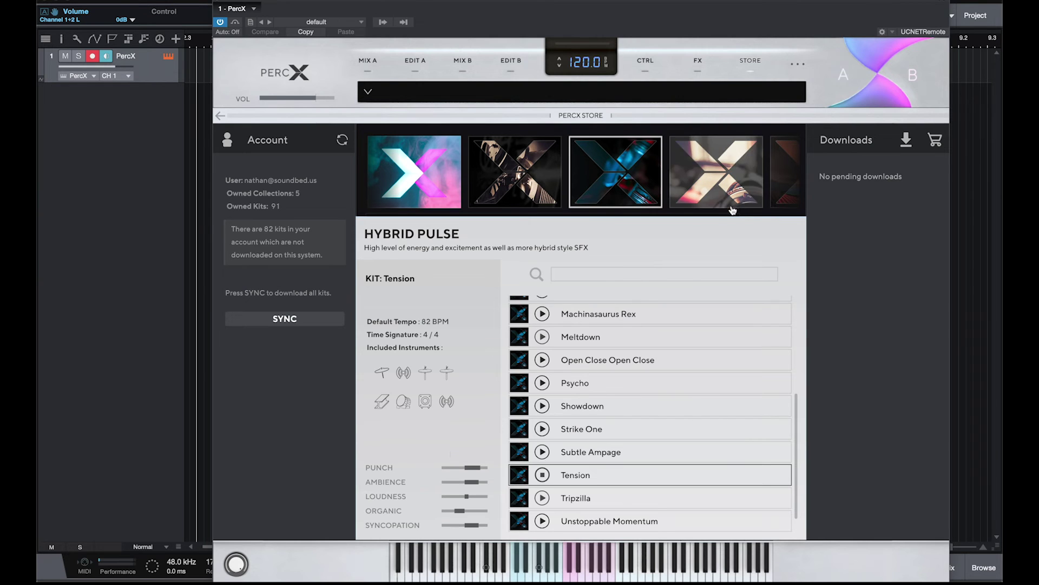
{"action": "left_click", "coordinate": [717, 173]}
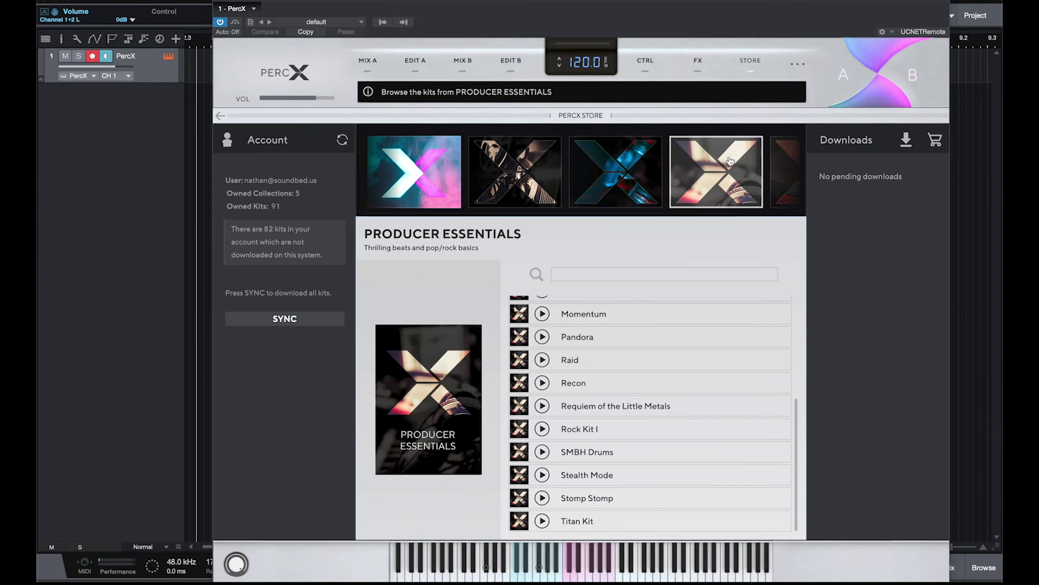
Preview the Pandora, Dist Disco and Clappety Clap kits of the Producer Essentials collection
{"action": "left_click", "coordinate": [542, 337]}
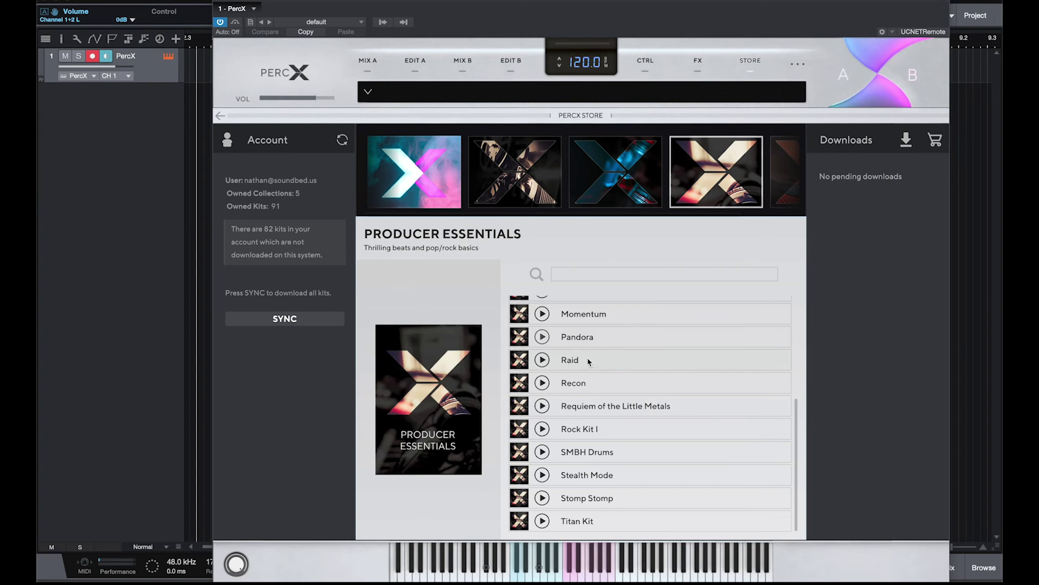
{"action": "left_click", "coordinate": [544, 336]}
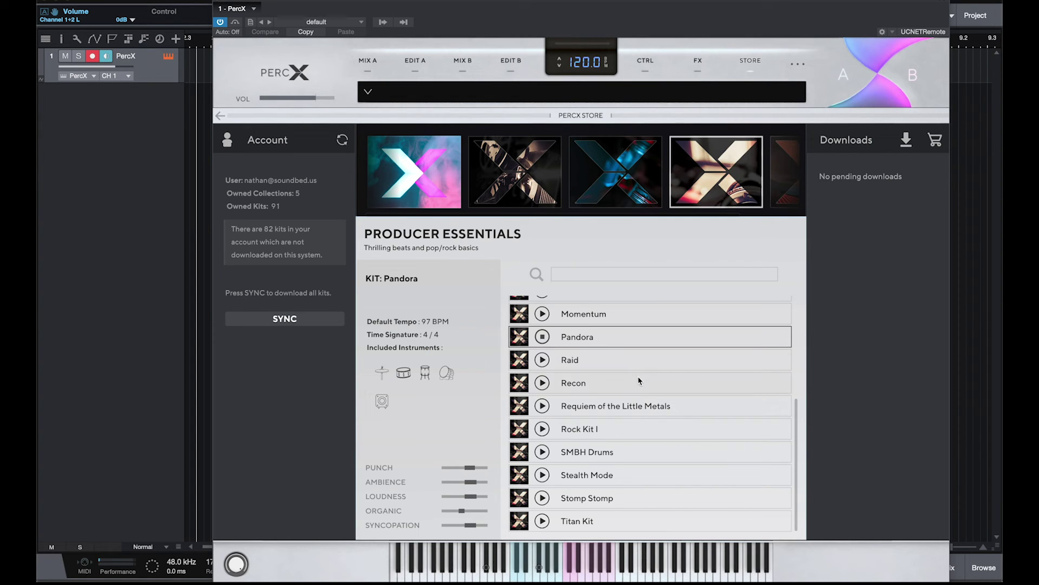
{"action": "scroll", "coordinate": [627, 368], "scroll_direction": "up", "scroll_amount": 4}
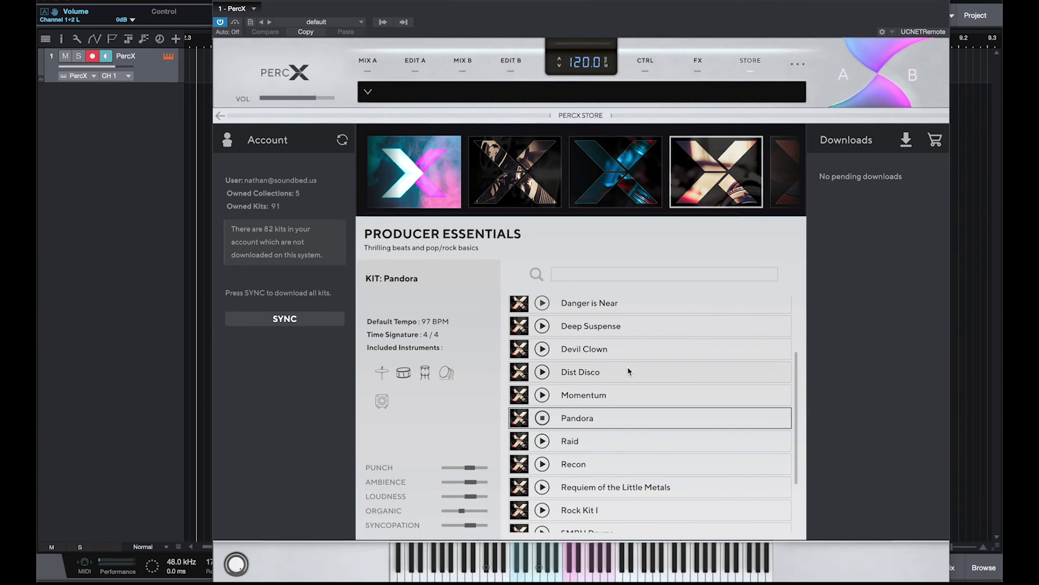
{"action": "left_click", "coordinate": [543, 375]}
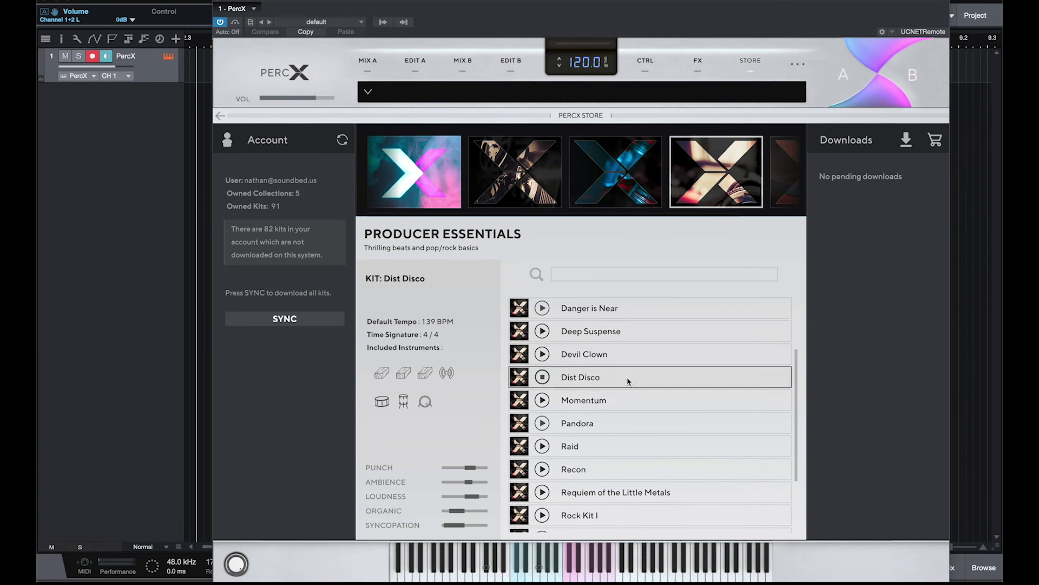
{"action": "scroll", "coordinate": [626, 364], "scroll_direction": "up", "scroll_amount": 4}
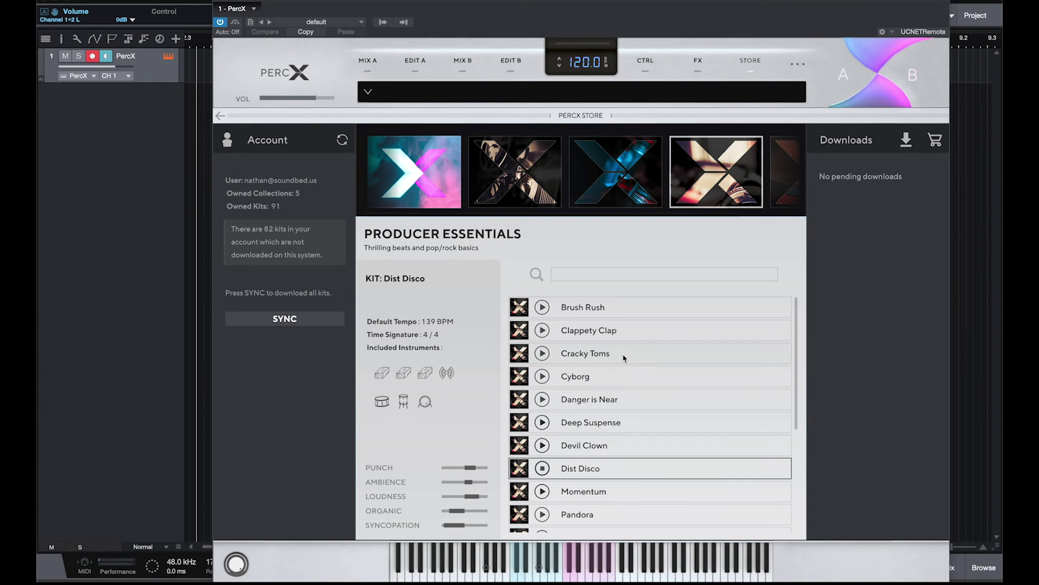
{"action": "left_click", "coordinate": [542, 331]}
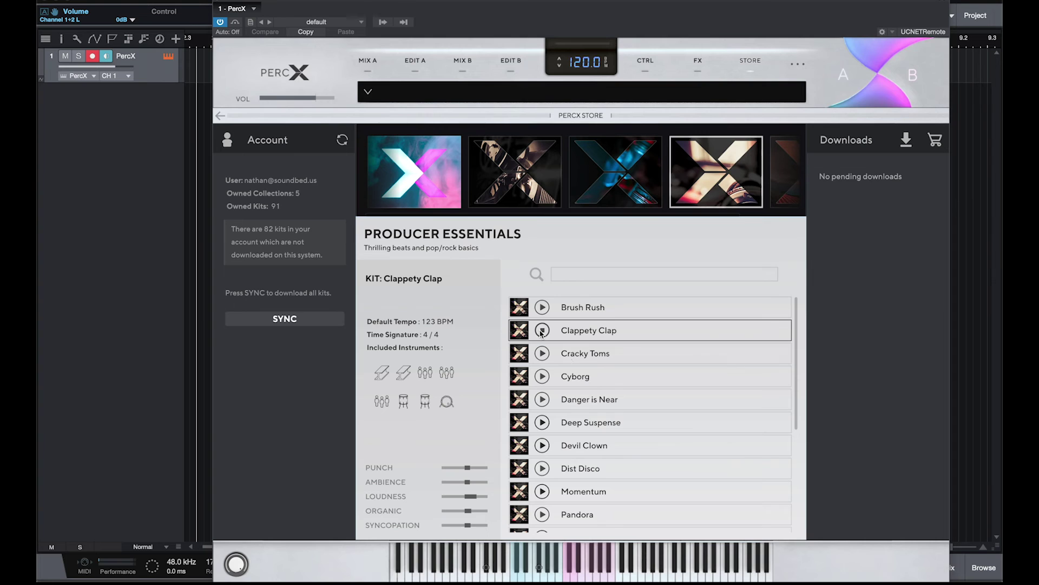
Preview the Rock Kit I, Stomp Stomp and Titan Kit kits of the Producer Essentials collection
{"action": "scroll", "coordinate": [666, 417], "scroll_direction": "down", "scroll_amount": 5}
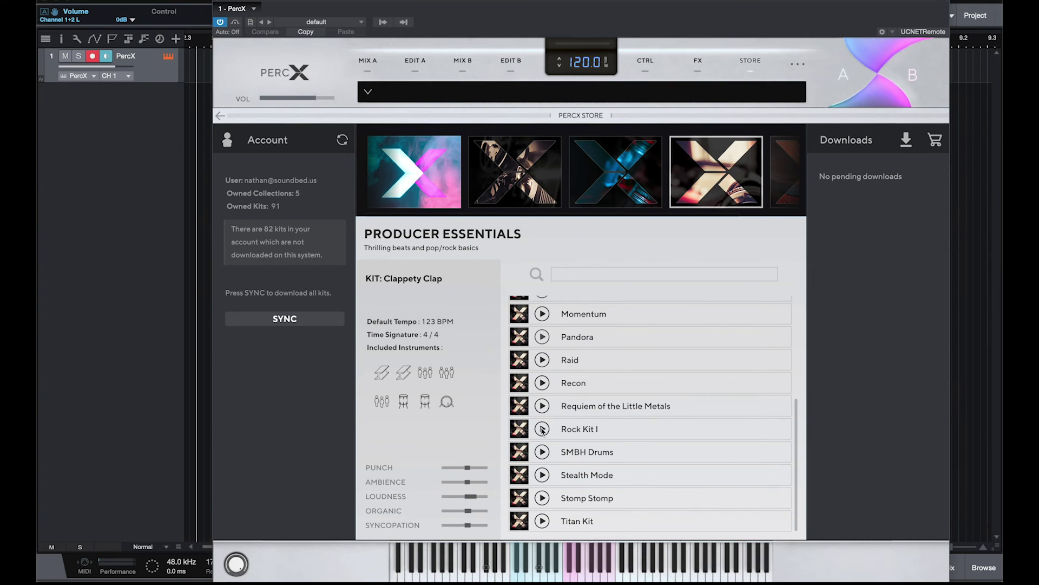
{"action": "left_click", "coordinate": [542, 429]}
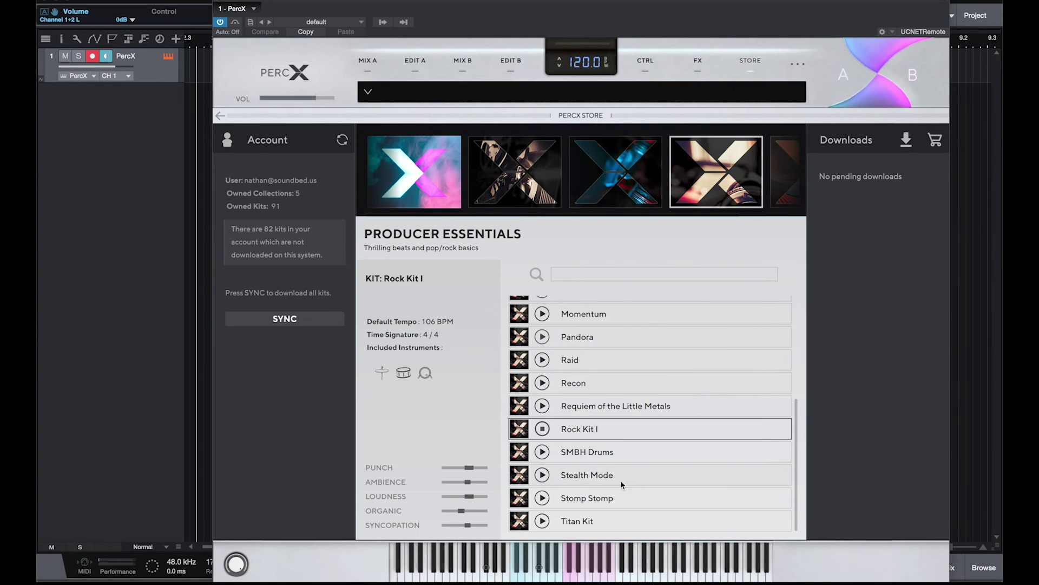
{"action": "left_click", "coordinate": [542, 498]}
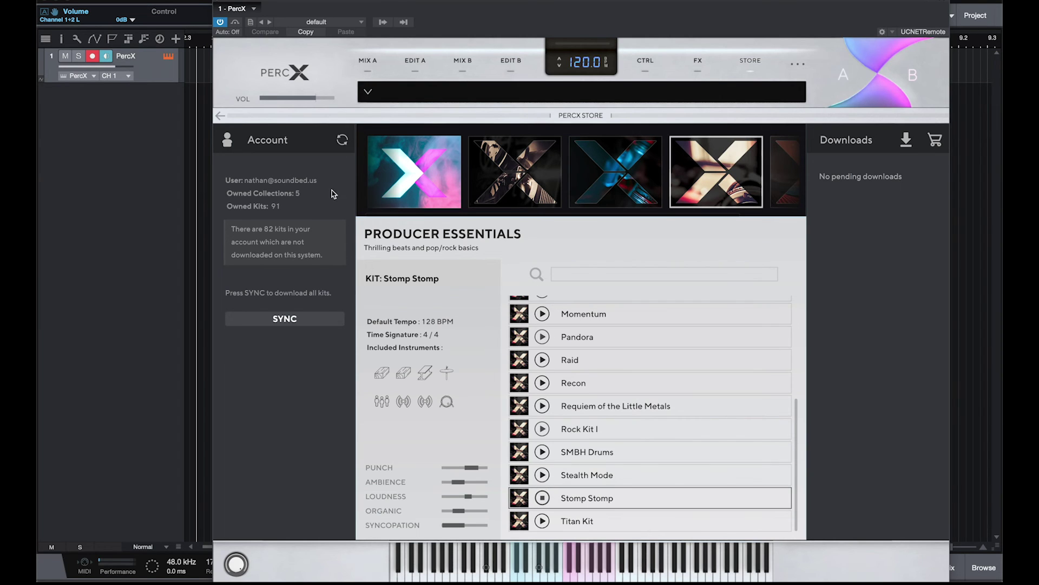
{"action": "left_click", "coordinate": [542, 522]}
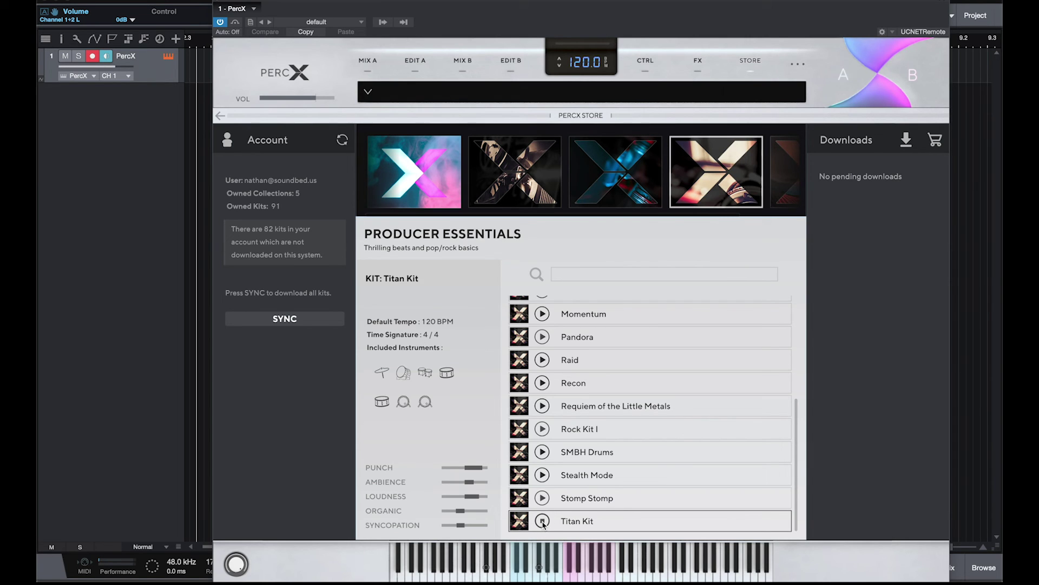
Open the Traditional X collection and preview the Galloping Triplets, Scheherazade, Desert Travels and Army of Toms kits
{"action": "left_click", "coordinate": [785, 172]}
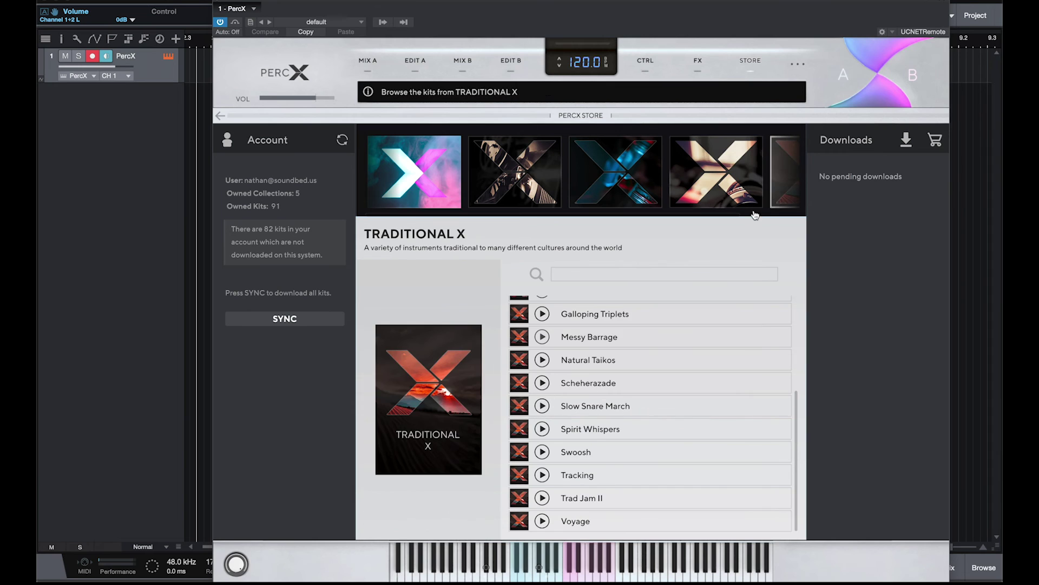
{"action": "left_click", "coordinate": [542, 314]}
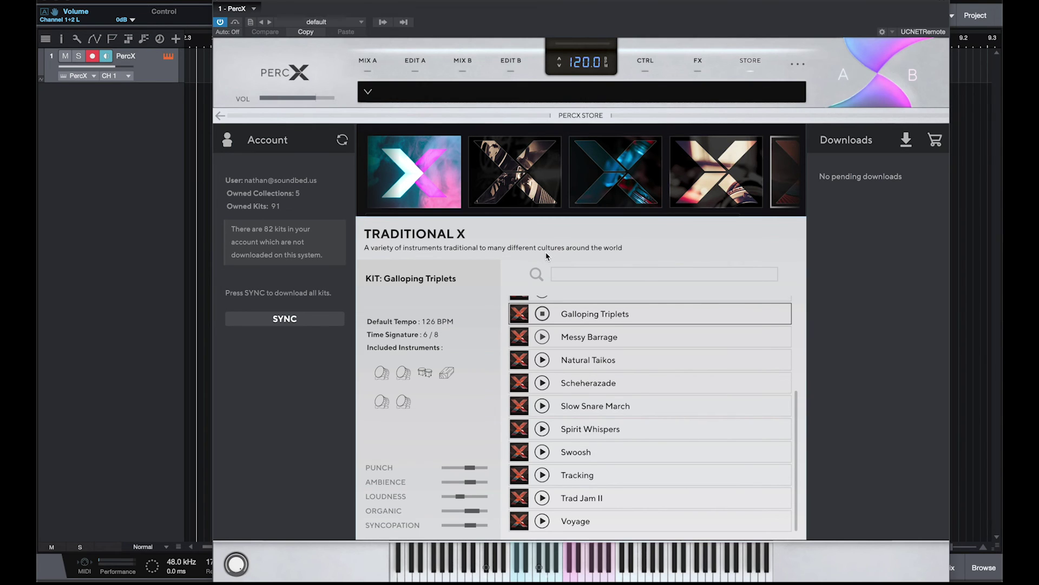
{"action": "left_click", "coordinate": [542, 383]}
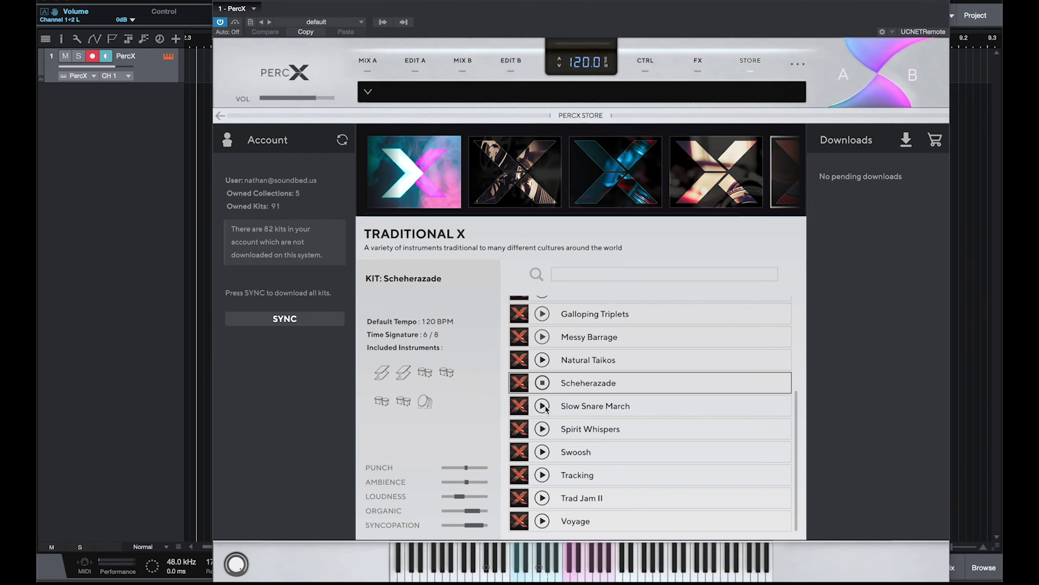
{"action": "scroll", "coordinate": [548, 389], "scroll_direction": "up", "scroll_amount": 3}
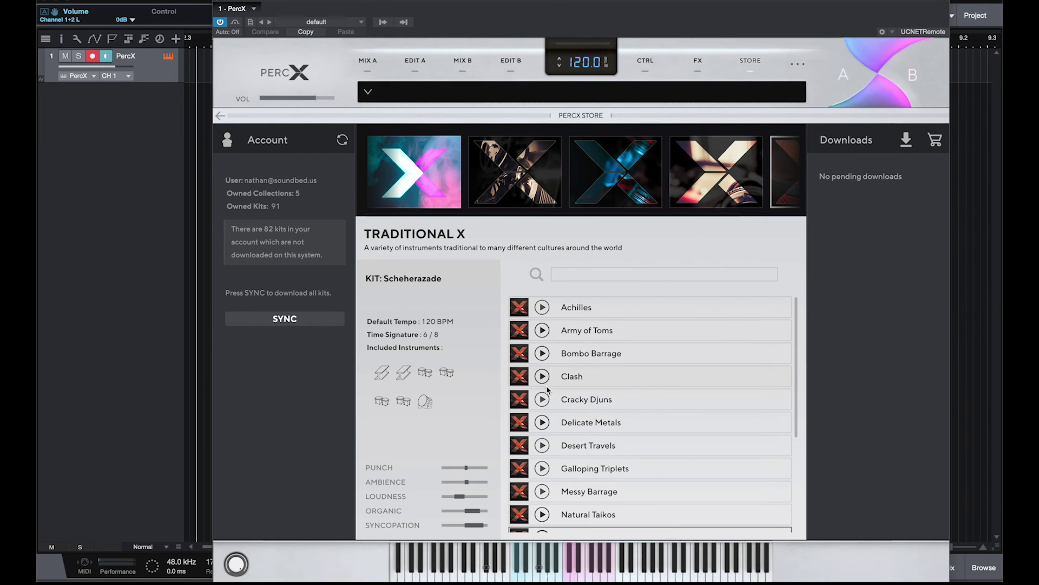
{"action": "left_click", "coordinate": [546, 445]}
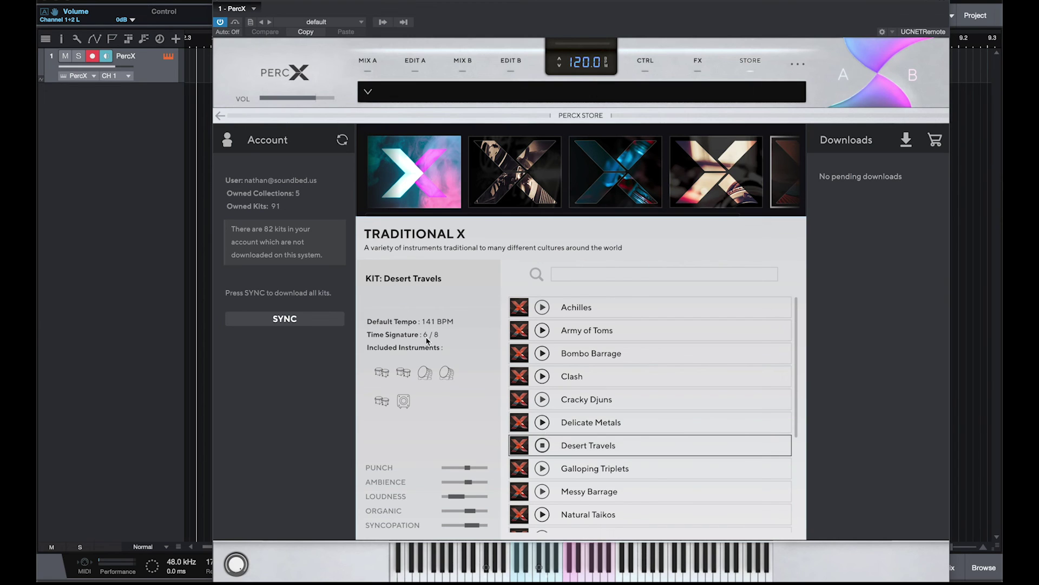
{"action": "left_click", "coordinate": [543, 330]}
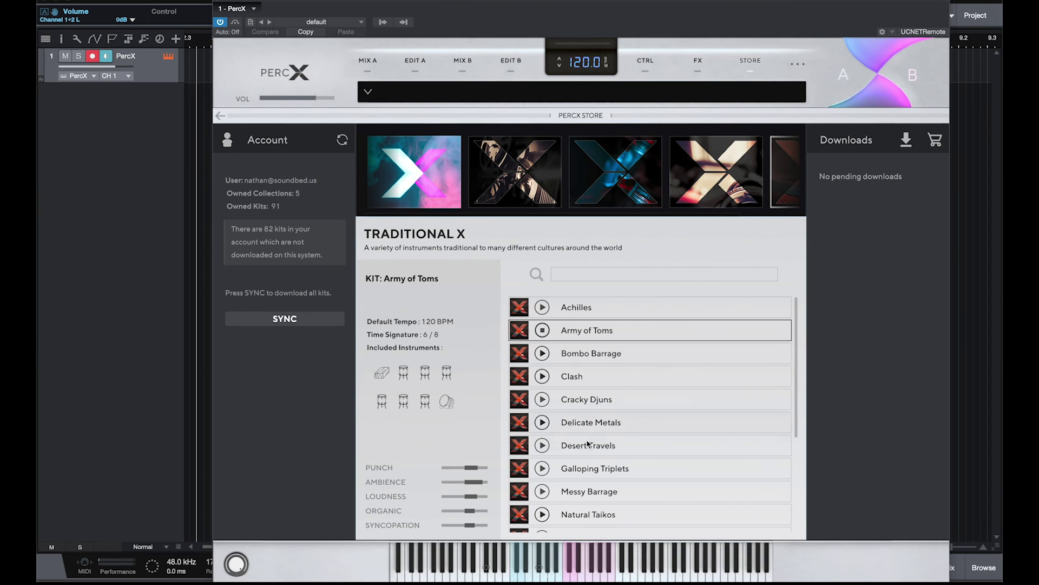
Look through the Traditional X kit list and preview the Cracky Djuns and Bombo Barrage kits
{"action": "scroll", "coordinate": [606, 445], "scroll_direction": "down", "scroll_amount": 3}
{"action": "scroll", "coordinate": [634, 444], "scroll_direction": "down", "scroll_amount": 2}
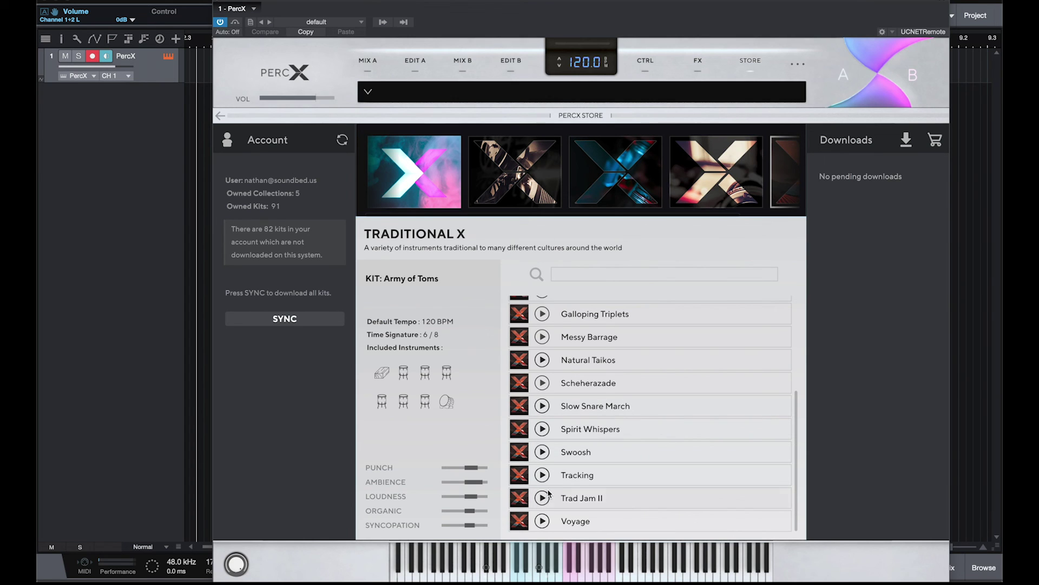
{"action": "scroll", "coordinate": [544, 496], "scroll_direction": "up", "scroll_amount": 5}
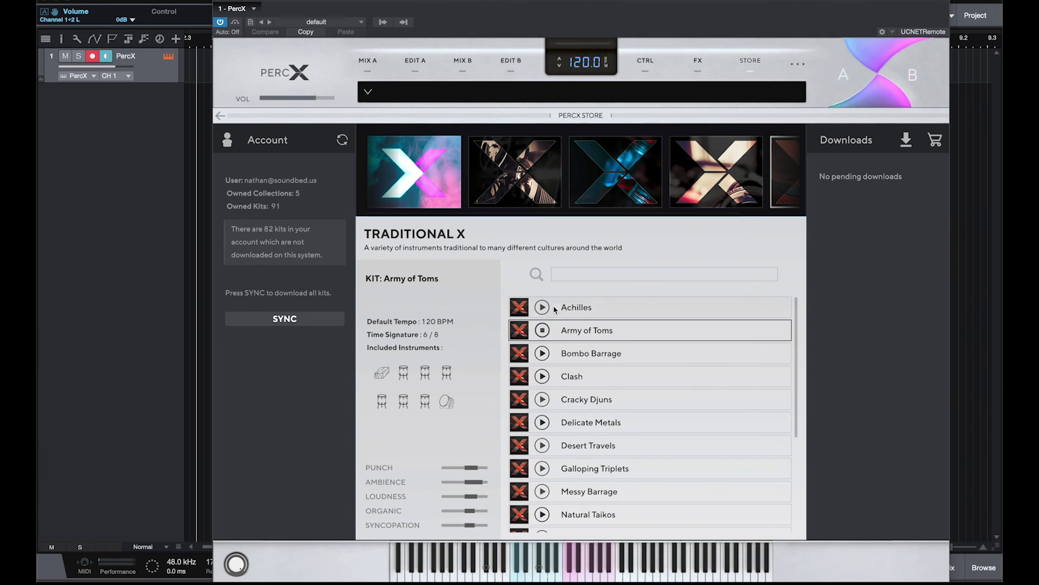
{"action": "left_click", "coordinate": [542, 400]}
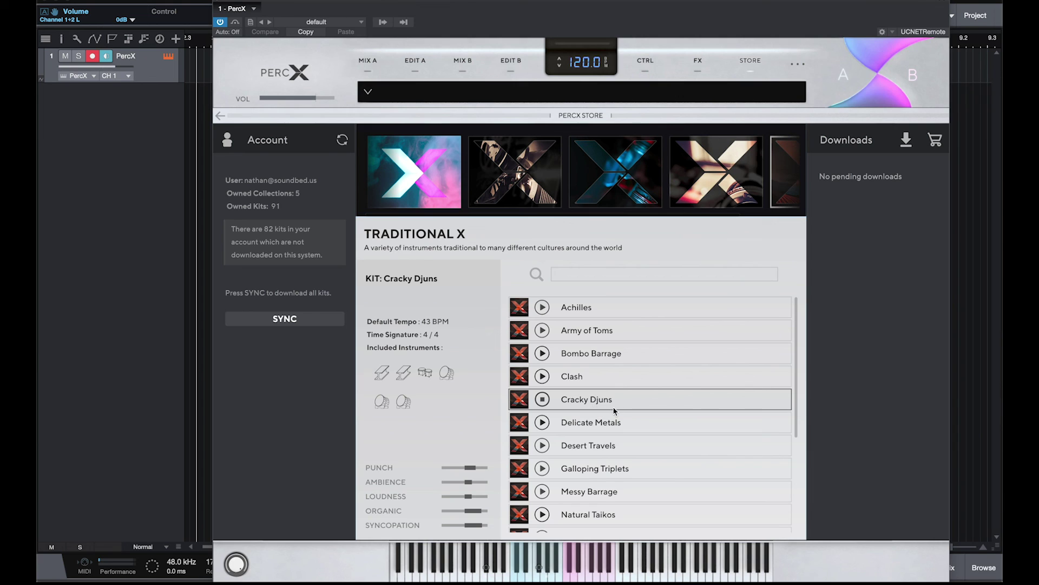
{"action": "left_click", "coordinate": [542, 353]}
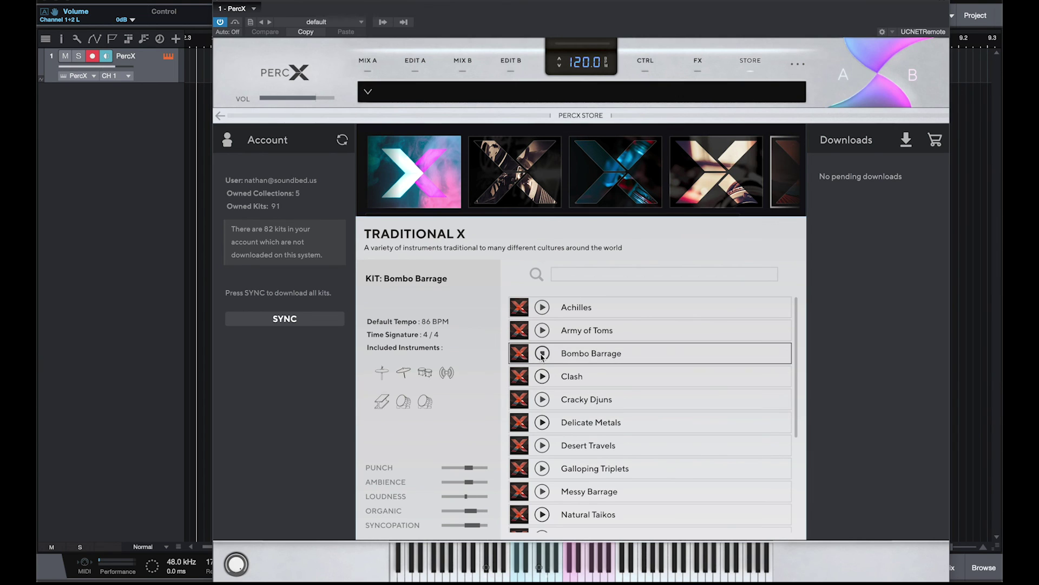
Open the settings in the plugin and in the standalone PercX, and look through the standalone version's MIDI input list
{"action": "left_click", "coordinate": [794, 64]}
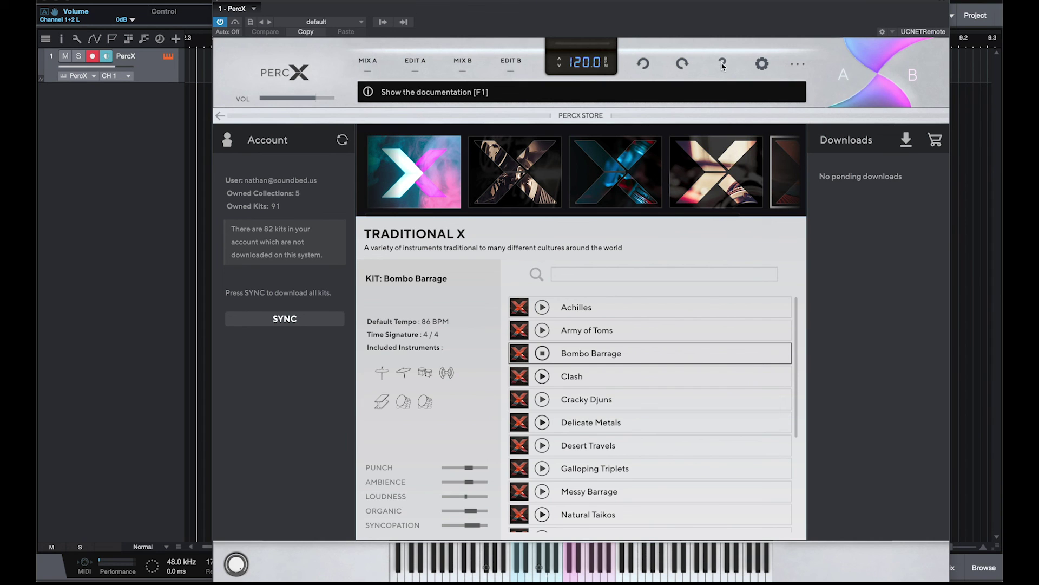
{"action": "left_click", "coordinate": [762, 63]}
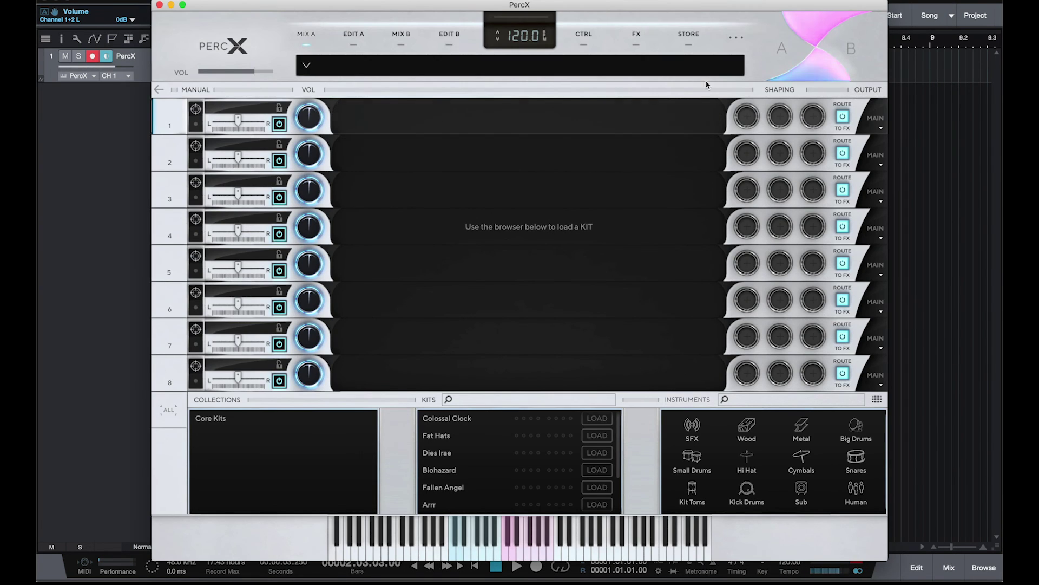
{"action": "left_click", "coordinate": [737, 38]}
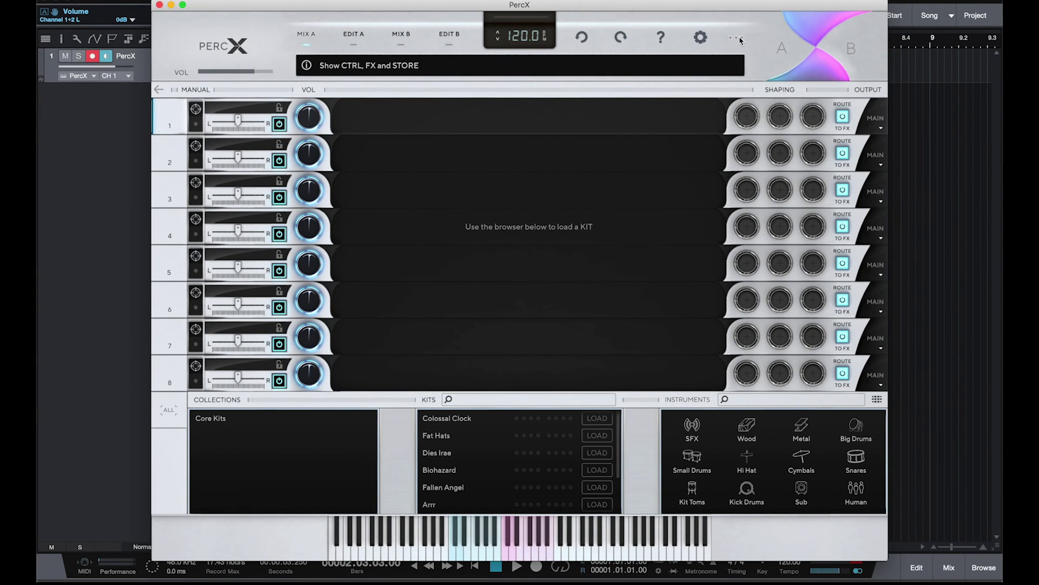
{"action": "left_click", "coordinate": [701, 41]}
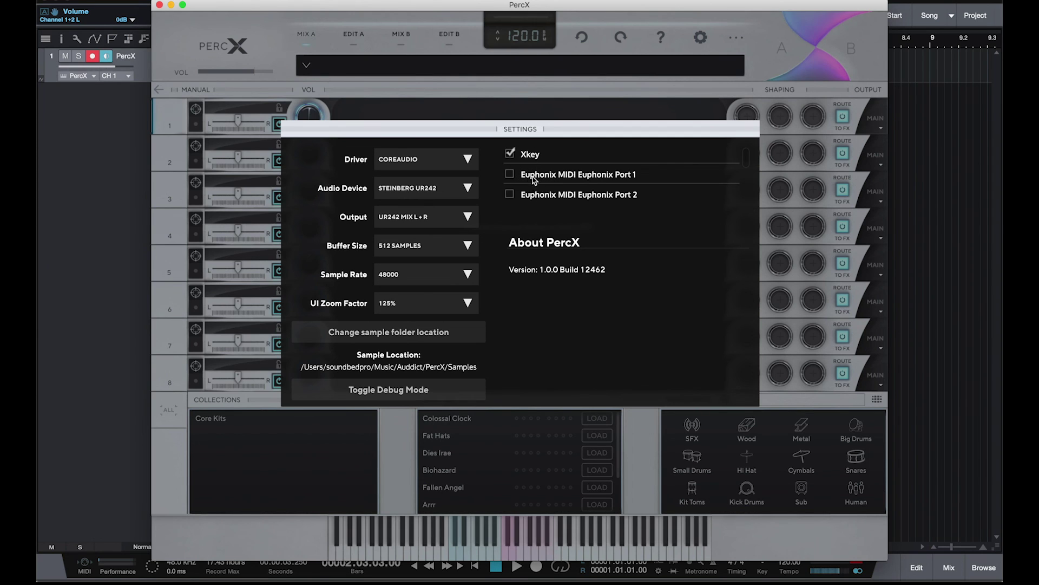
{"action": "mouse_move", "coordinate": [745, 162]}
{"action": "left_mouse_down"}
{"action": "mouse_move", "coordinate": [745, 171]}
{"action": "mouse_move", "coordinate": [746, 154]}
{"action": "left_mouse_up"}
{"action": "left_click_drag", "start_coordinate": [742, 158], "coordinate": [747, 198]}
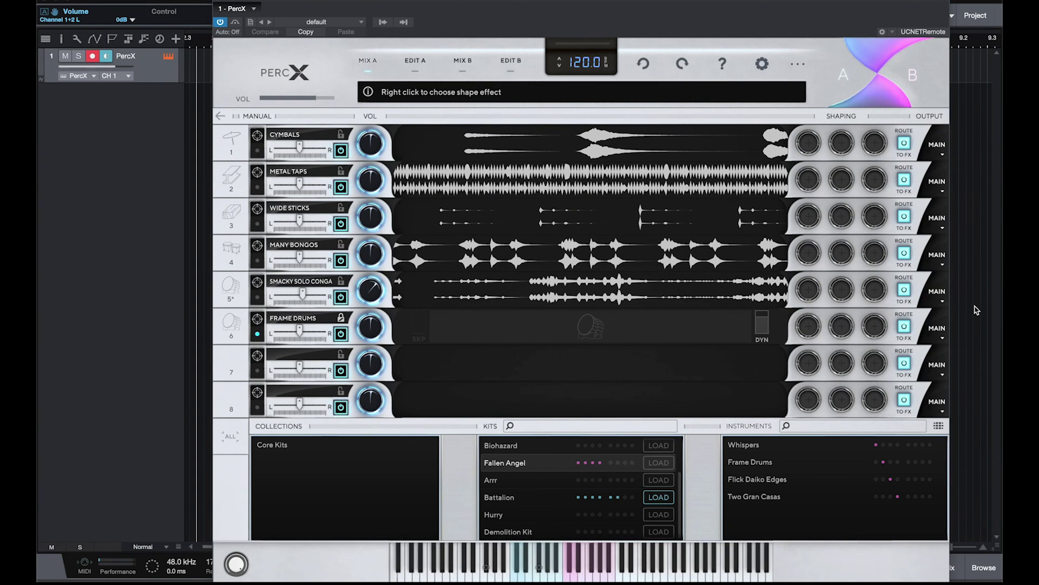
Show the output channel choices for the Frame Drums track on the part A mix page and close them
{"action": "left_click", "coordinate": [944, 338]}
{"action": "left_click", "coordinate": [945, 338]}
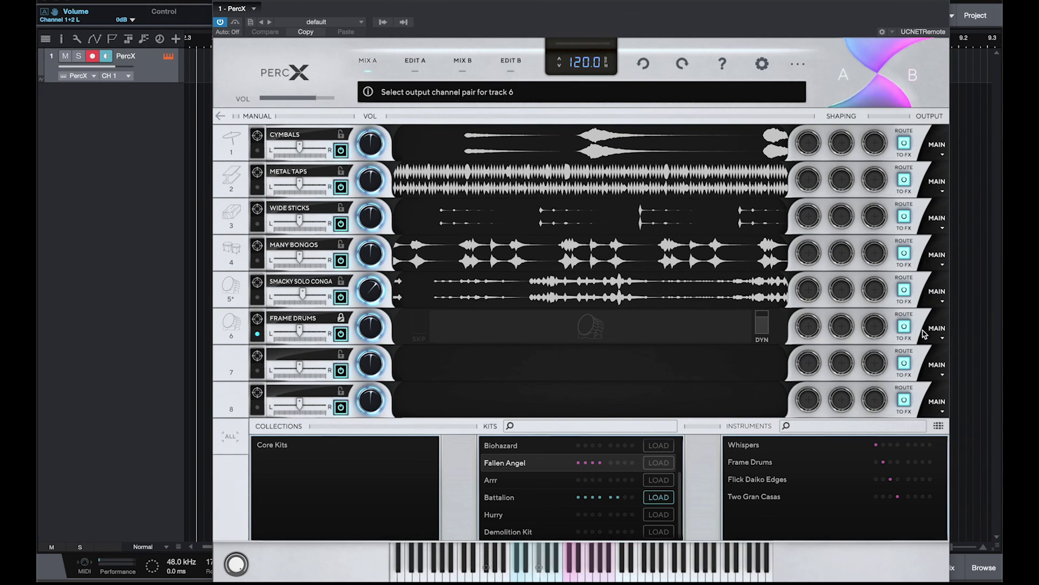